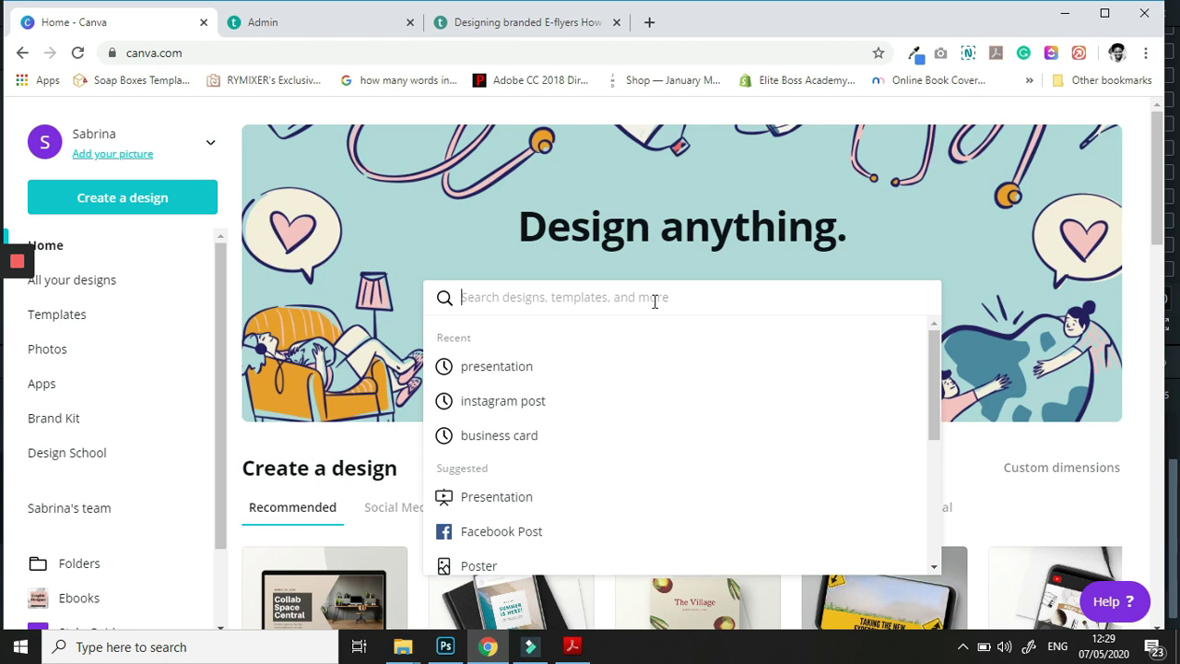
Search for the Instagram Post design type and create a blank design from it.
text(instagram post)
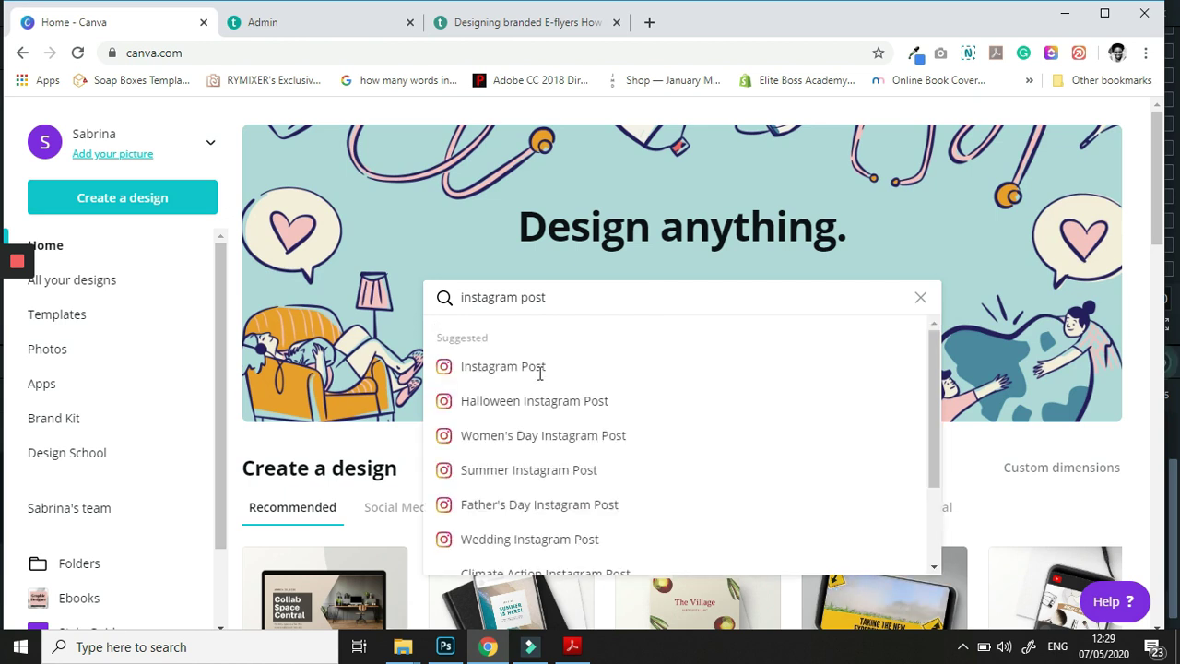
click(540, 374)
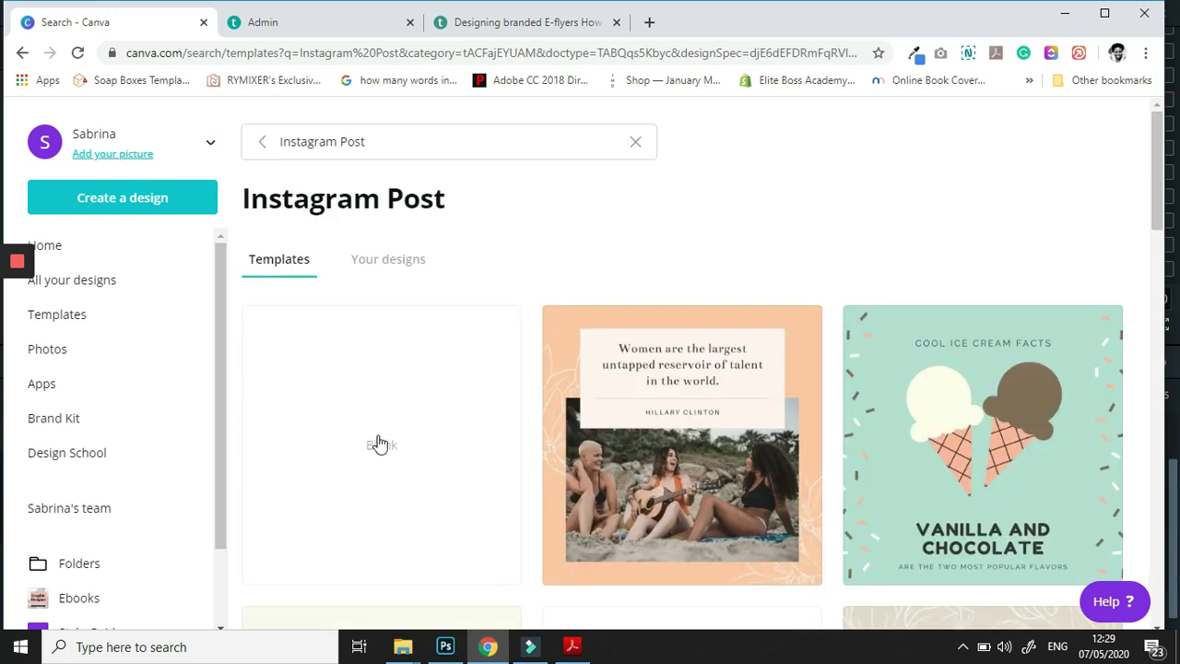
click(377, 444)
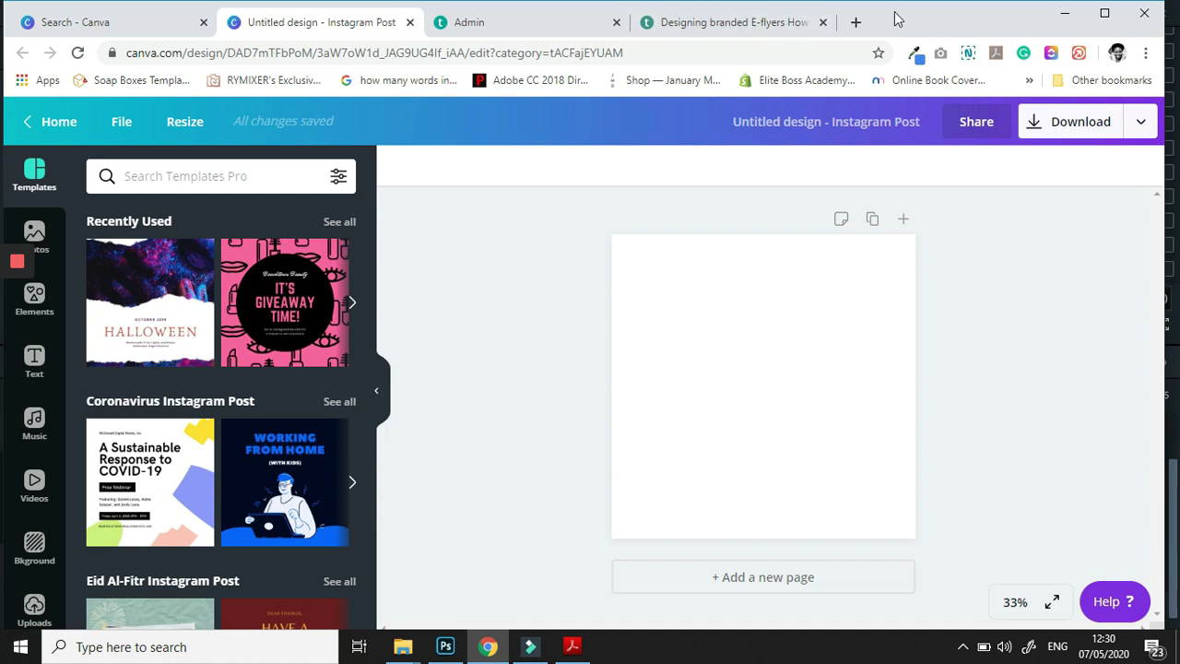
Set the blank page's background colour to black from the default colours.
drag(899, 18, 931, 19)
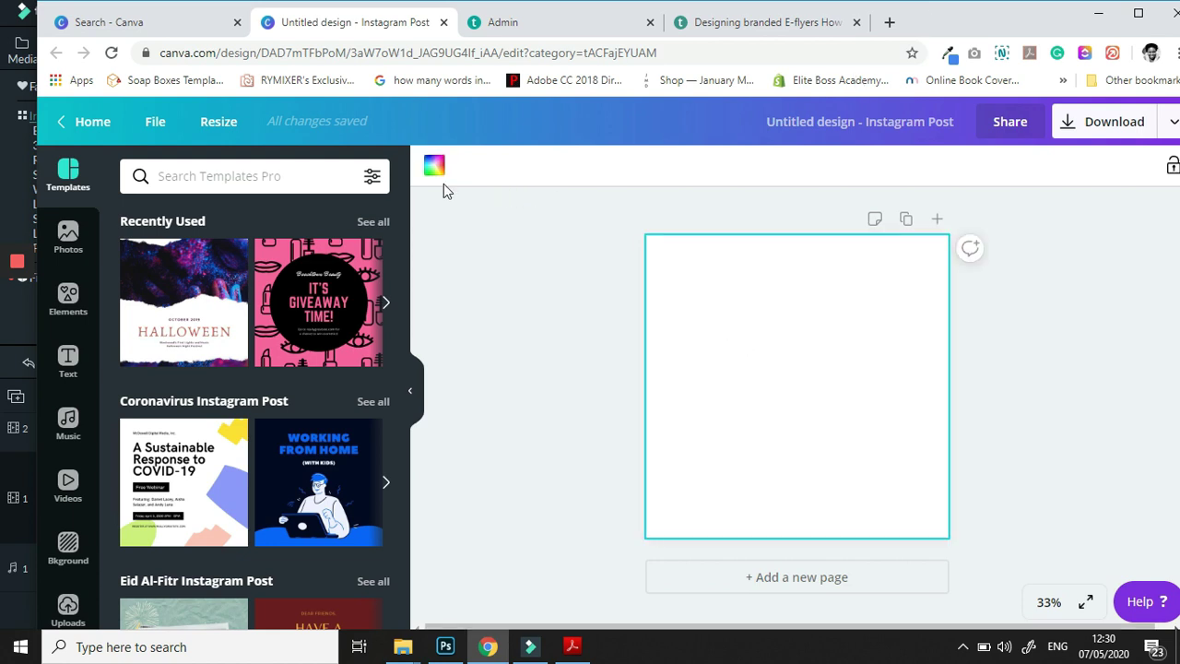
click(434, 167)
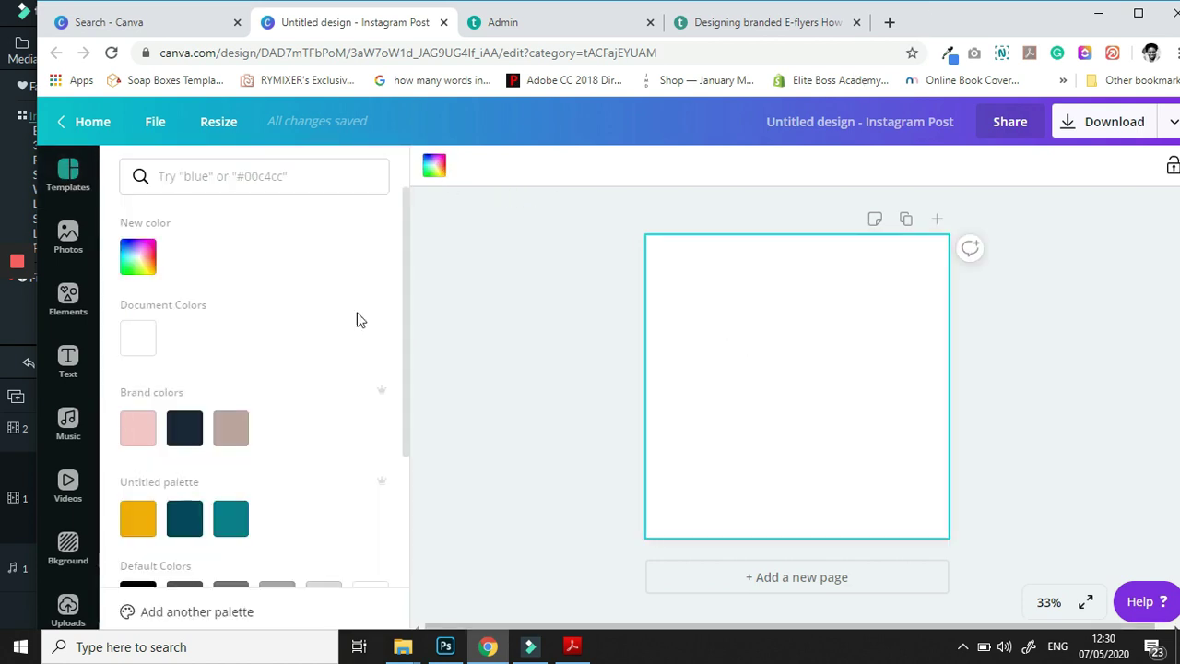
drag(408, 330, 406, 433)
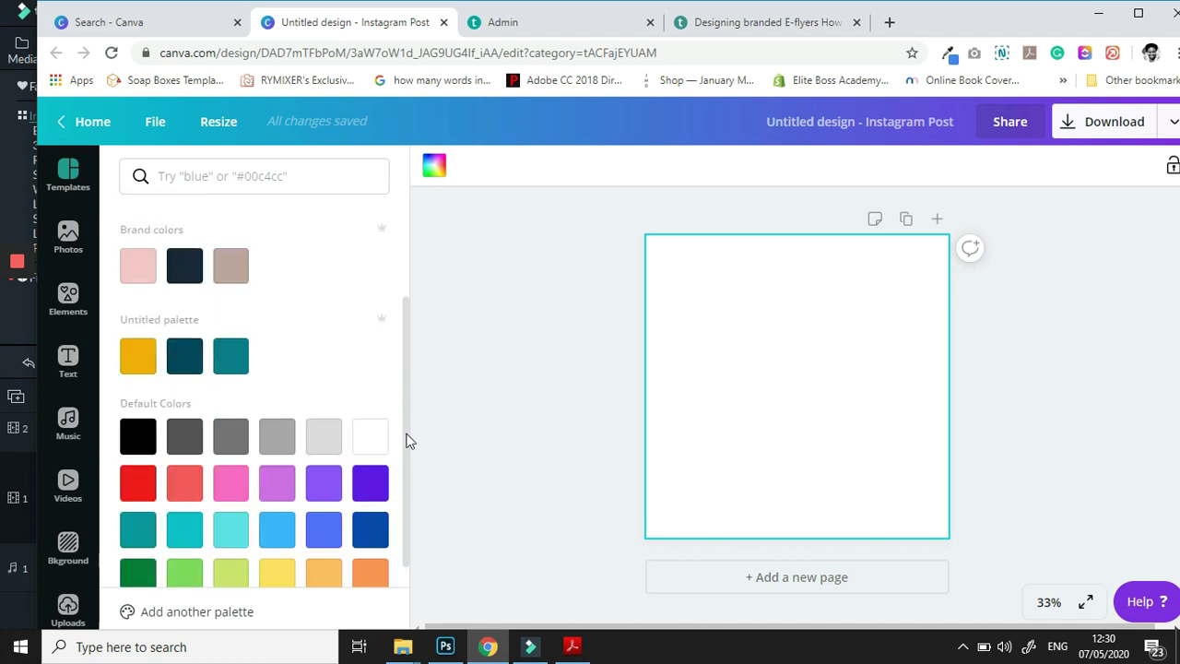
click(143, 438)
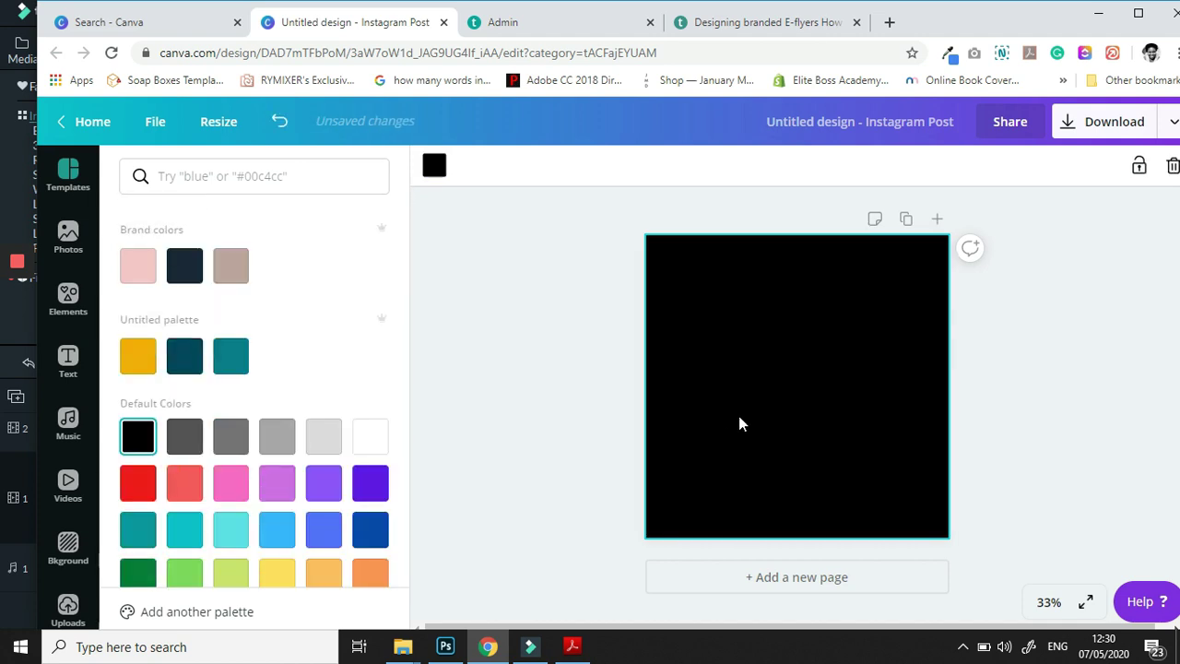
click(566, 401)
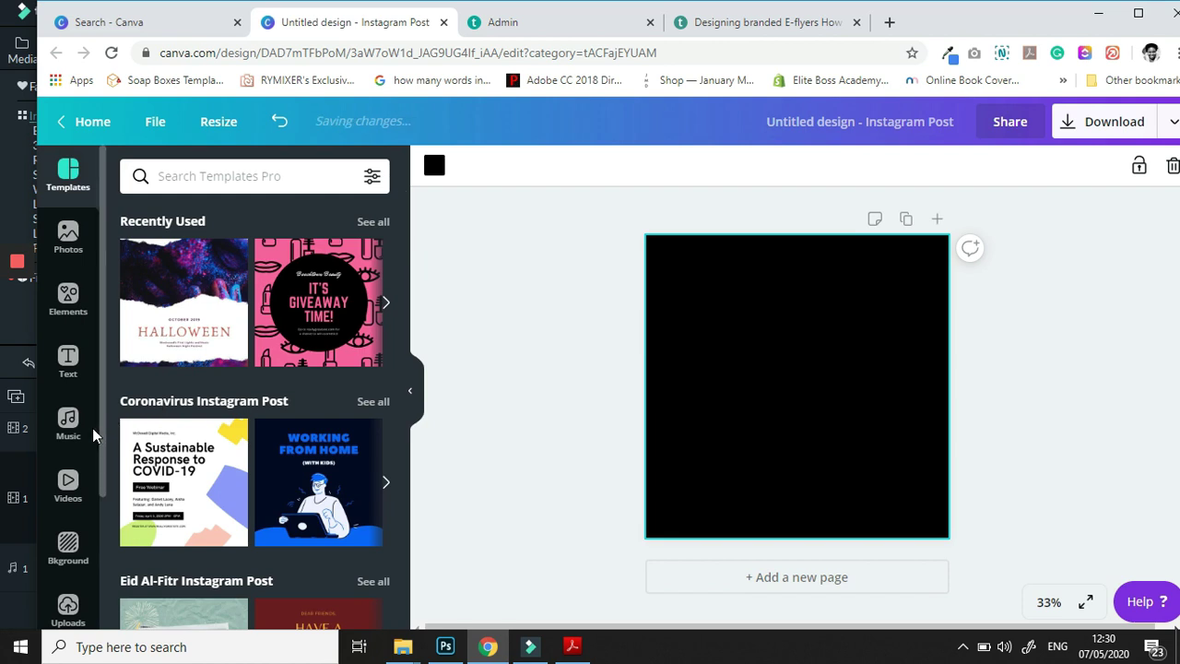
Insert the uploaded cutout photo of the woman with long straight hair and a white top onto the page.
click(68, 604)
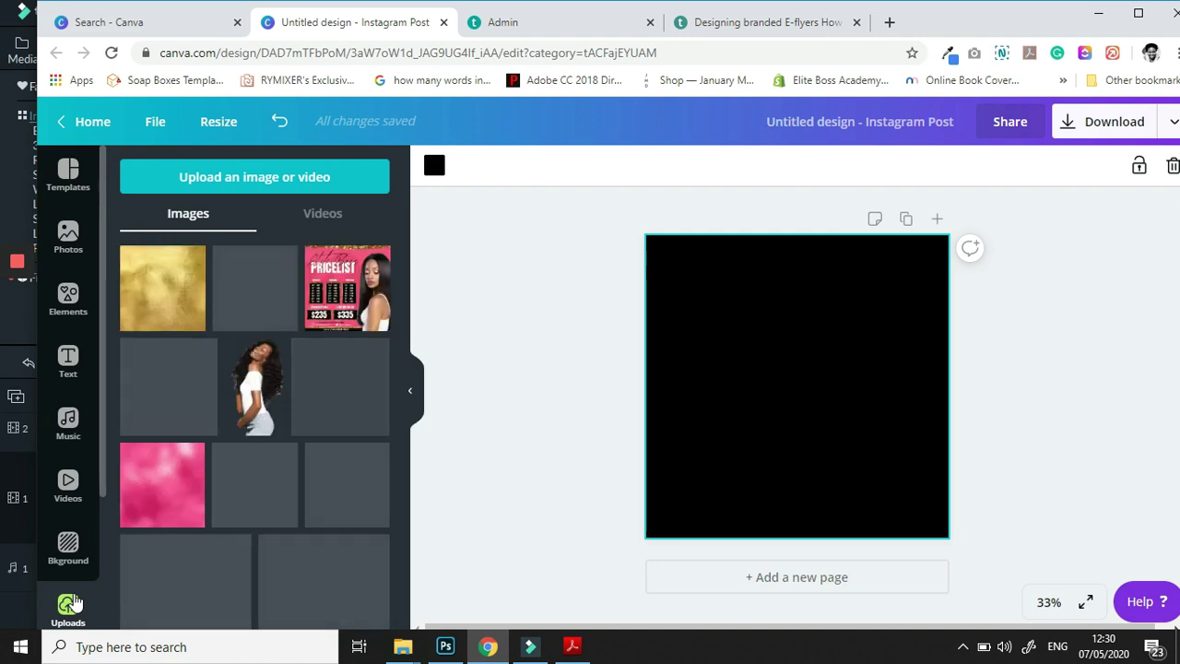
click(174, 648)
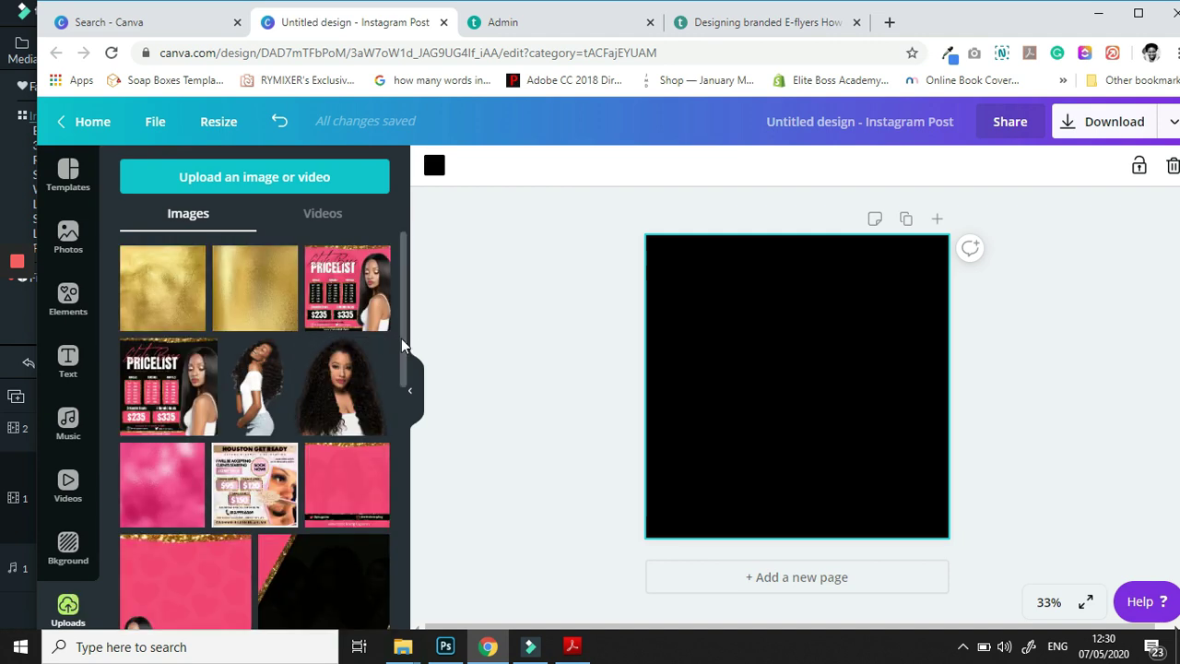
scroll(402, 360, down, 1)
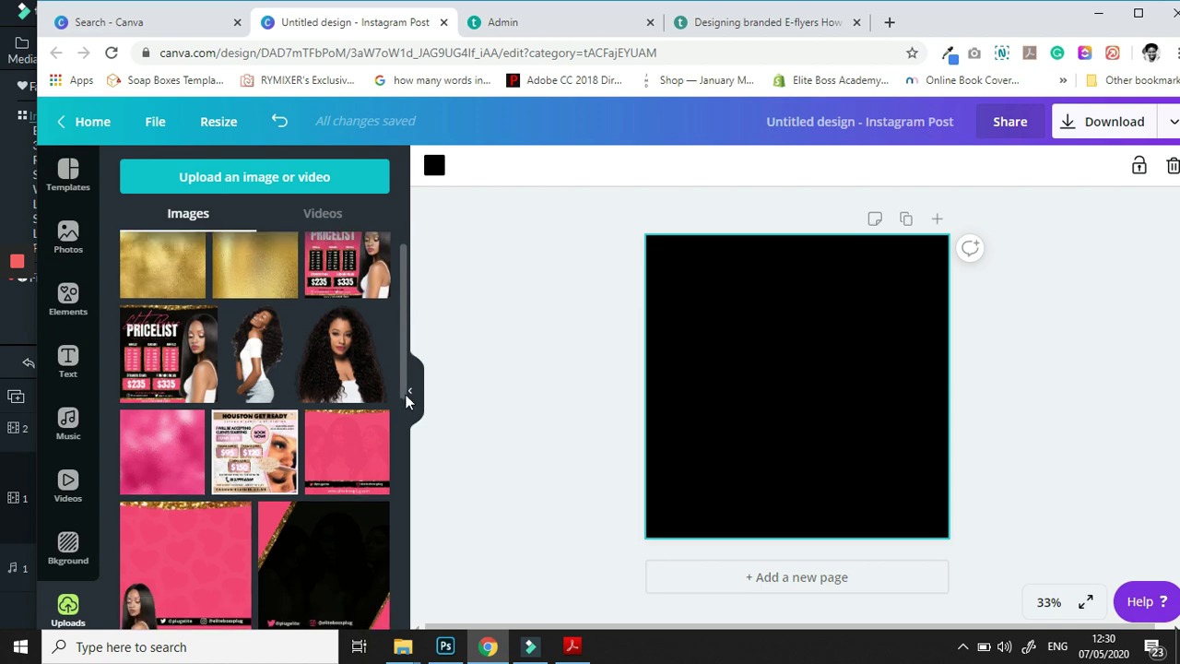
scroll(405, 395, down, 6)
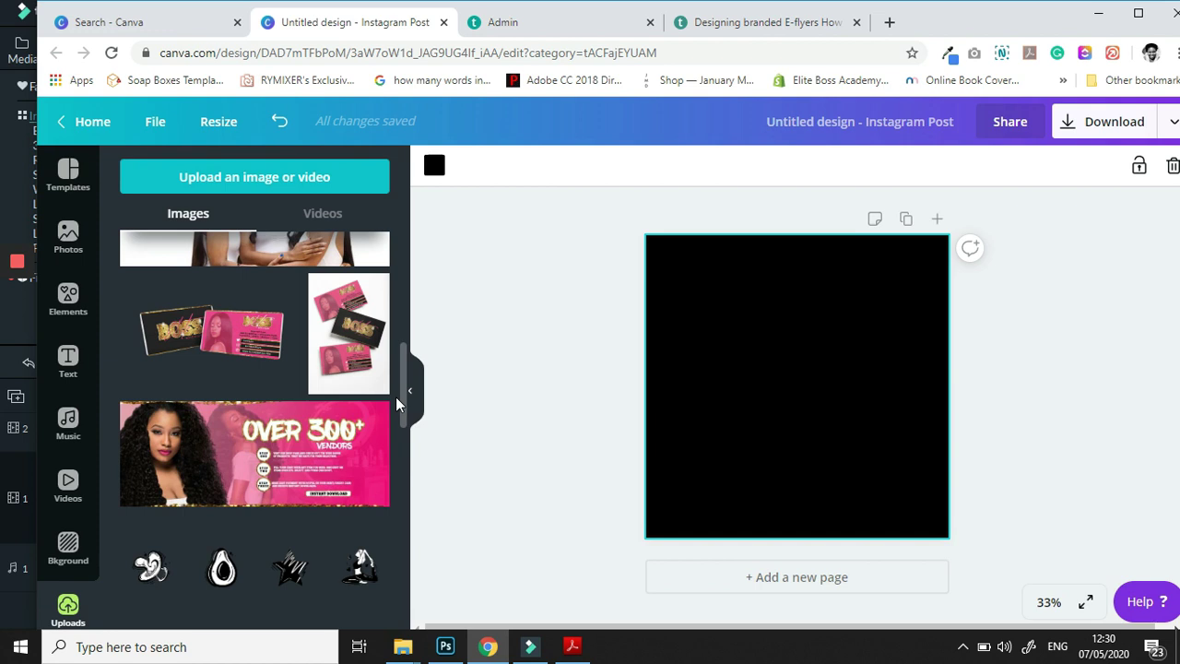
scroll(401, 355, up, 3)
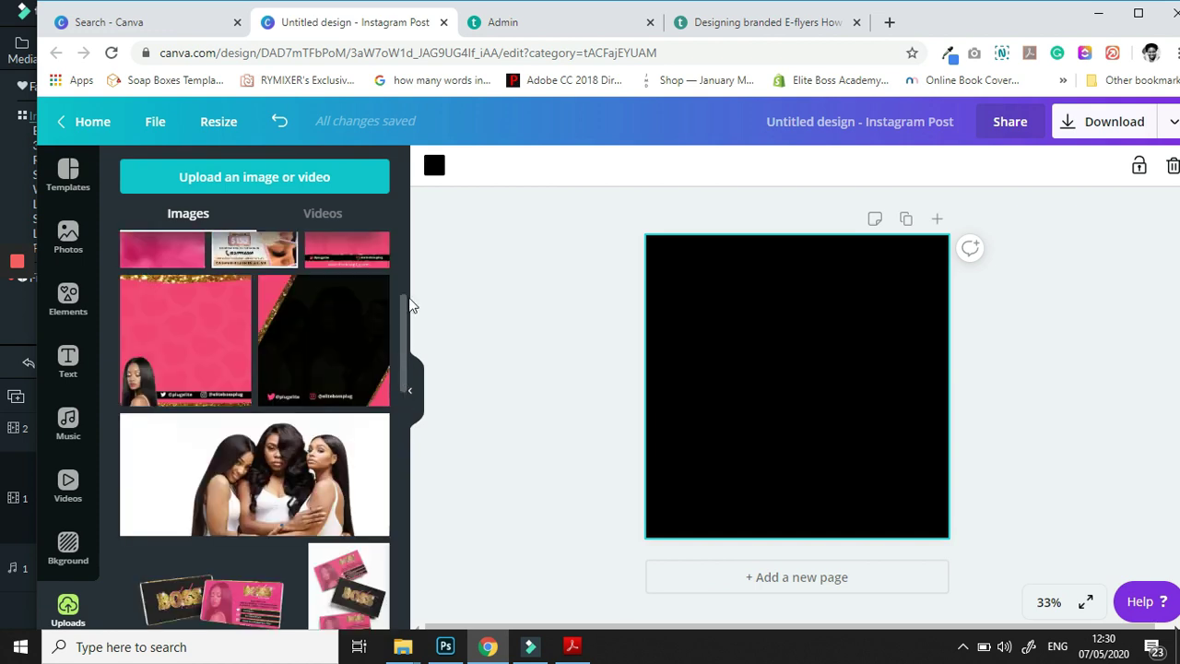
scroll(411, 305, up, 3)
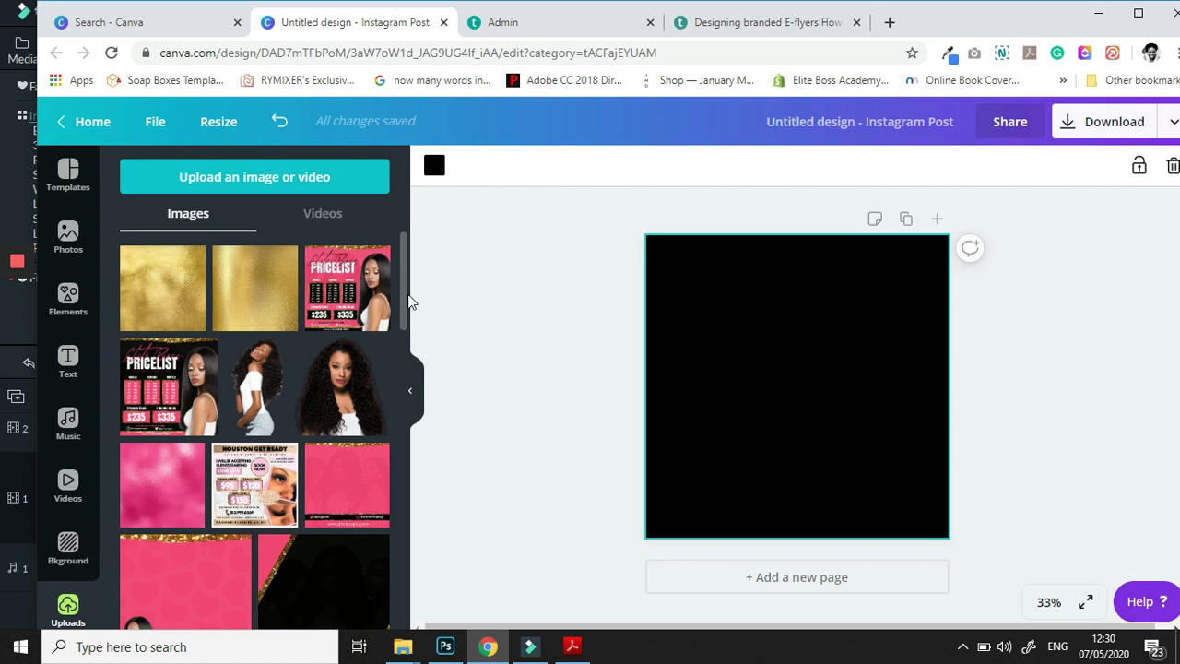
drag(411, 305, 388, 536)
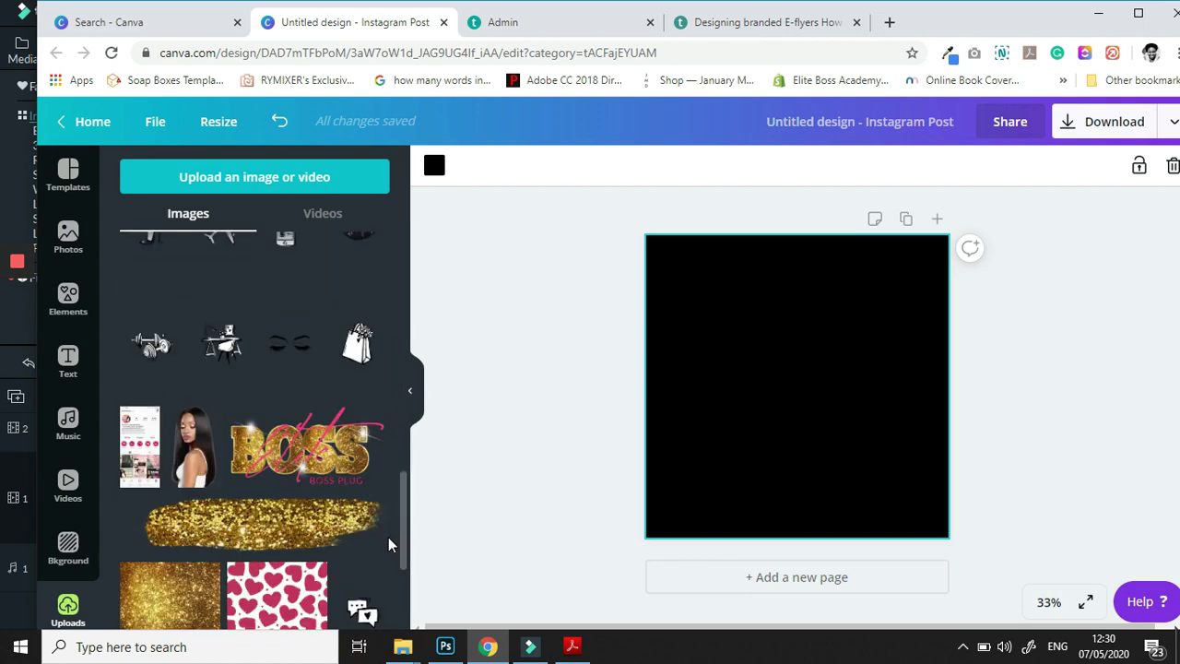
click(189, 452)
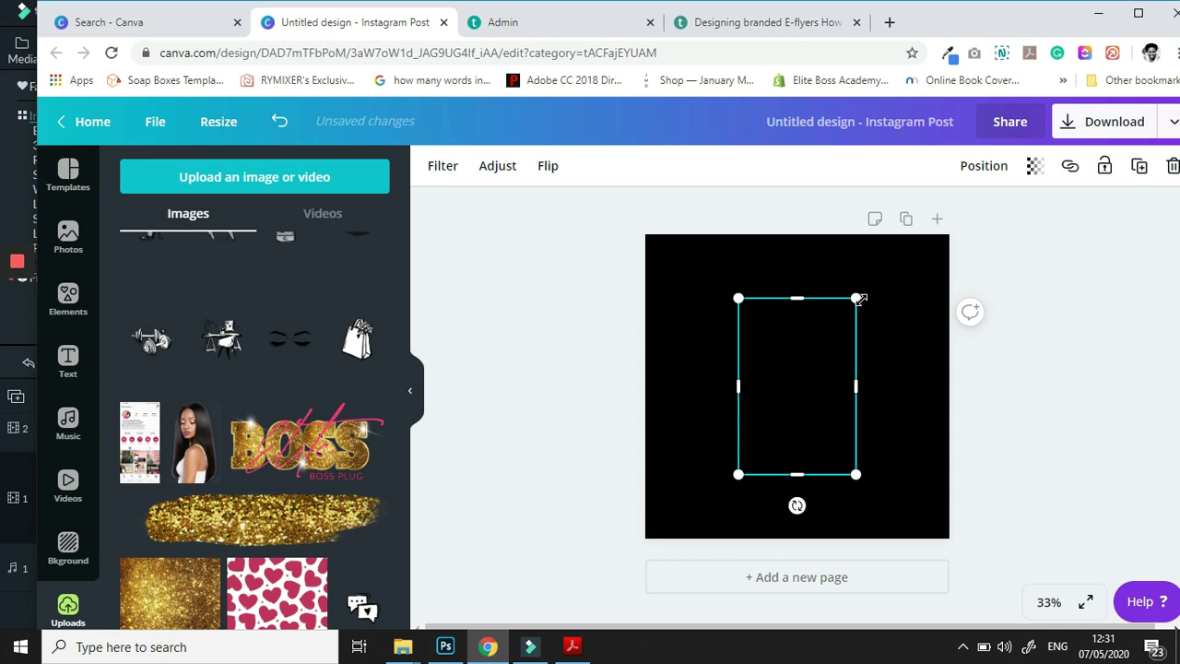
Enlarge the woman's photo, place it in the page's lower-right corner, and lock it.
drag(857, 298, 961, 227)
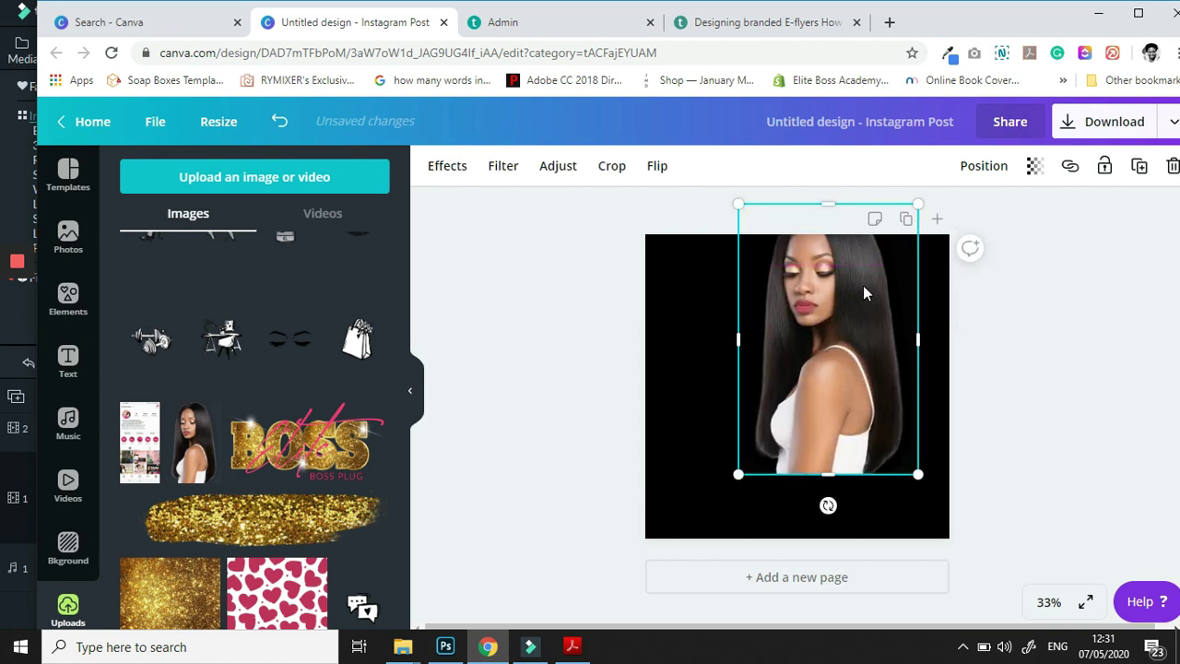
drag(901, 373, 925, 355)
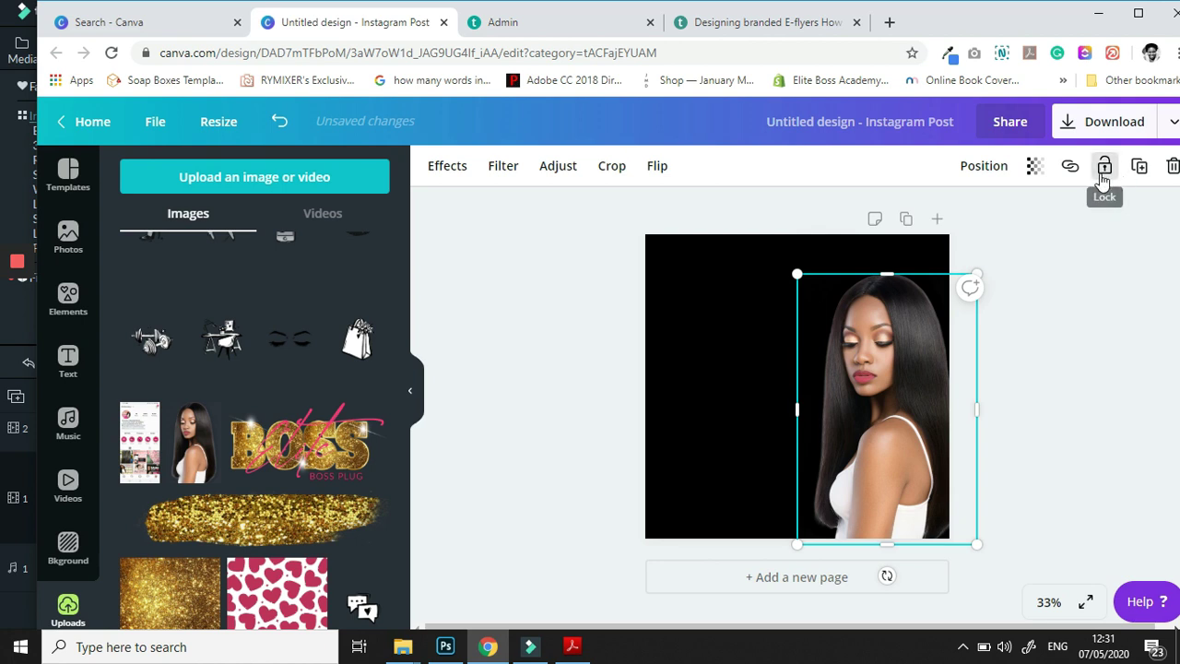
click(1104, 167)
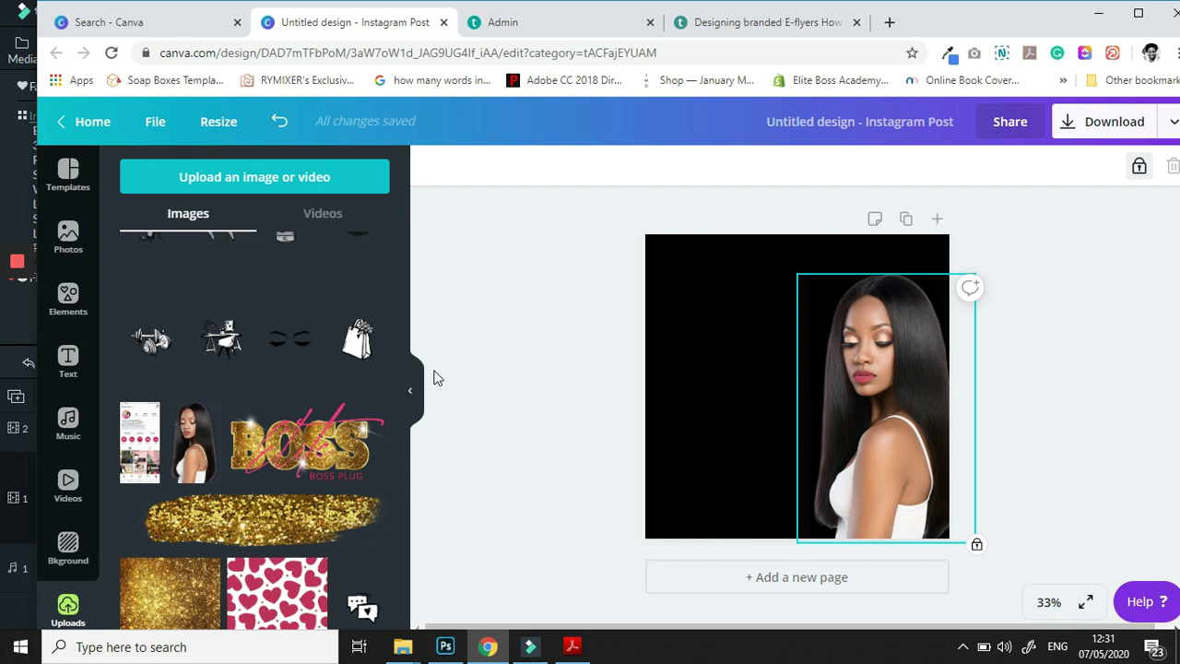
Add the uploaded gold glitter brush stroke and stretch it across the page's top edge as a thin border.
click(134, 503)
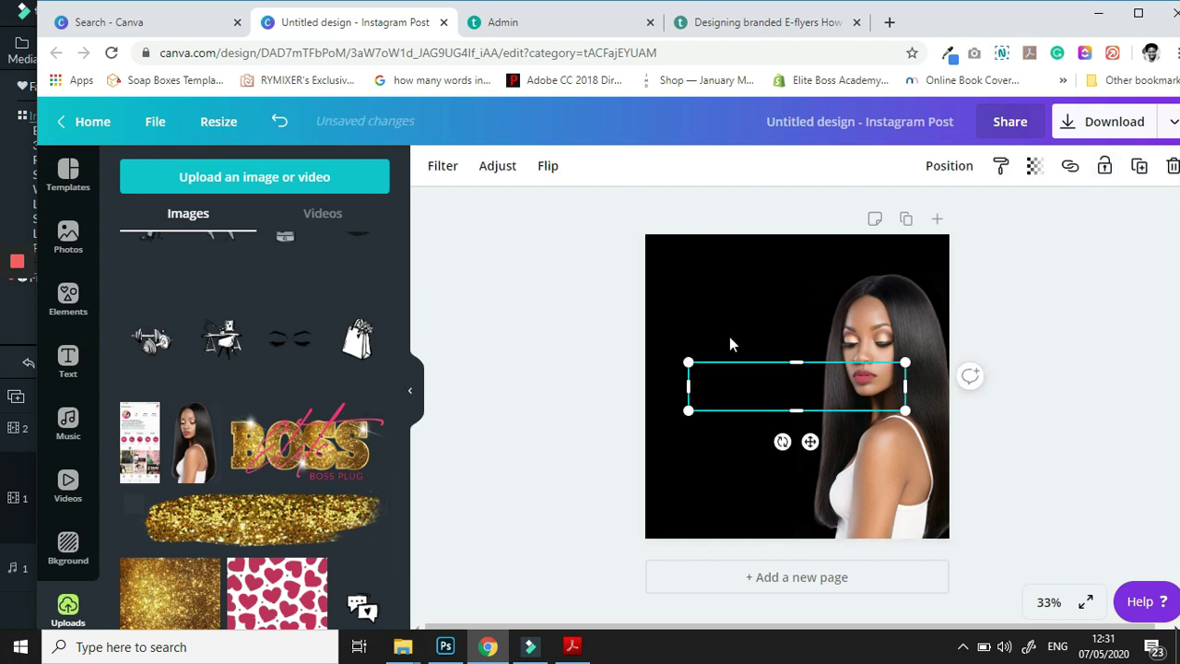
drag(678, 236, 663, 237)
drag(833, 220, 998, 213)
drag(707, 242, 690, 233)
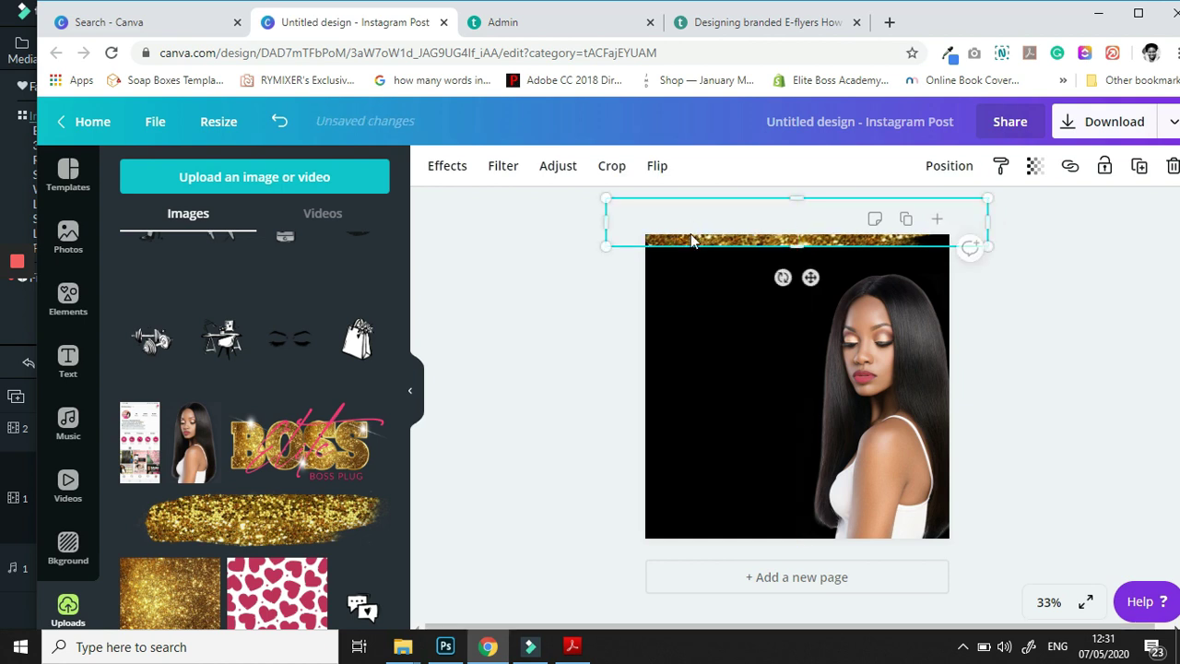
click(1031, 365)
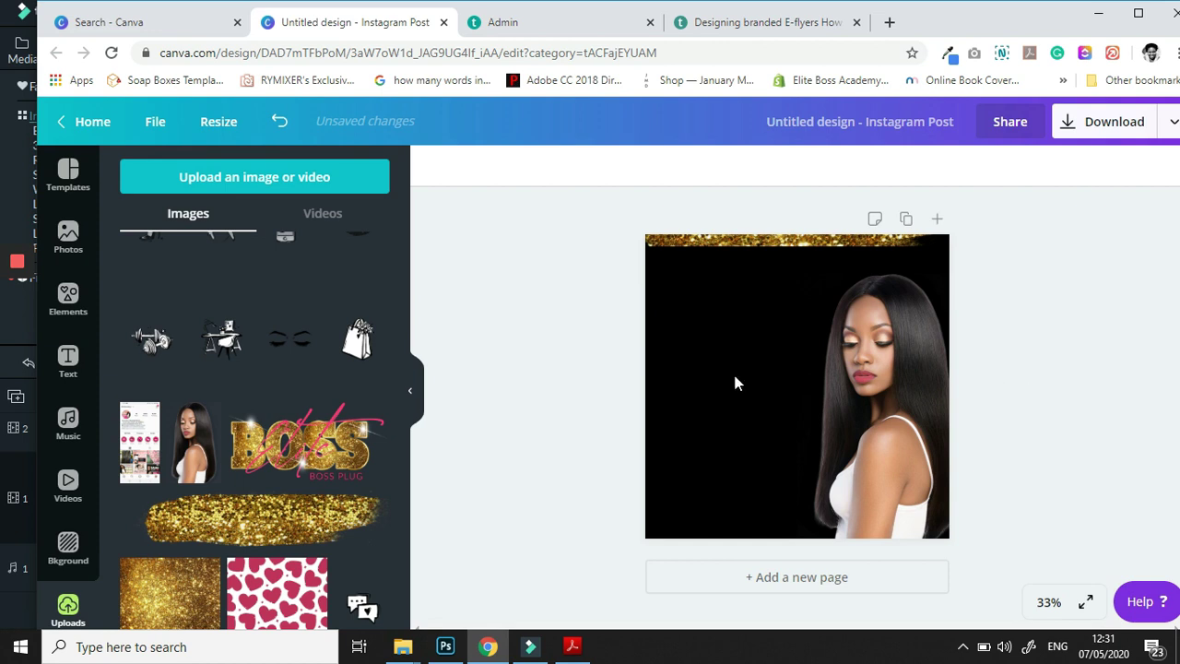
Add the recently used square shape and reshape it into a thin bar spanning the page's bottom edge.
click(67, 295)
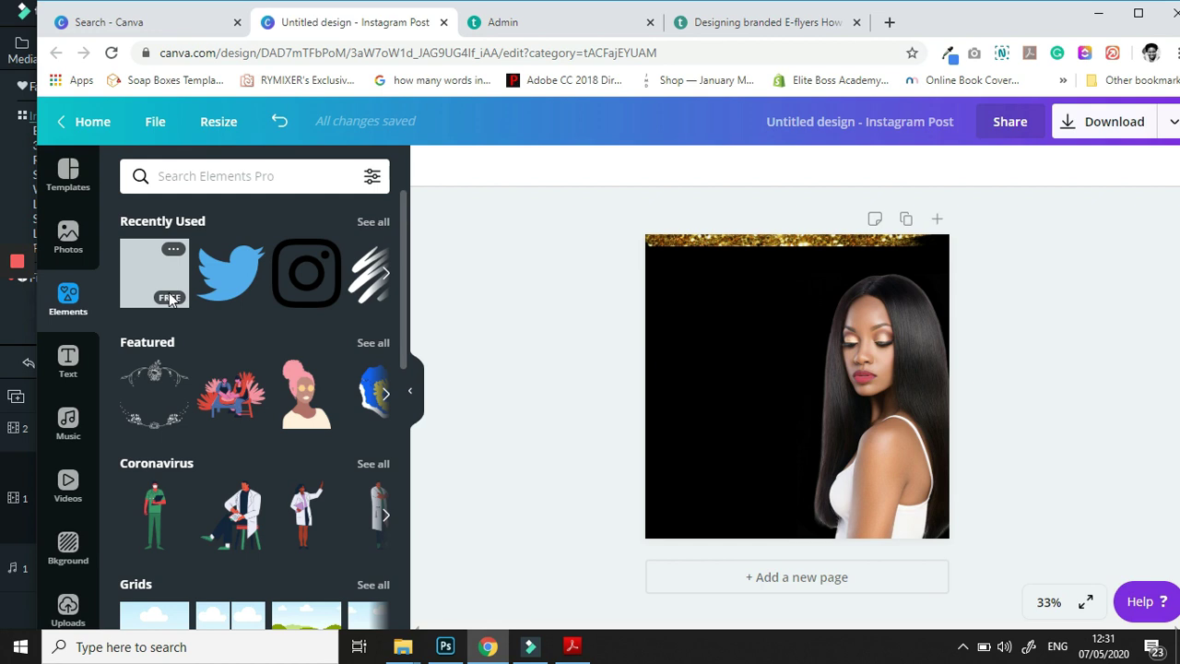
click(143, 279)
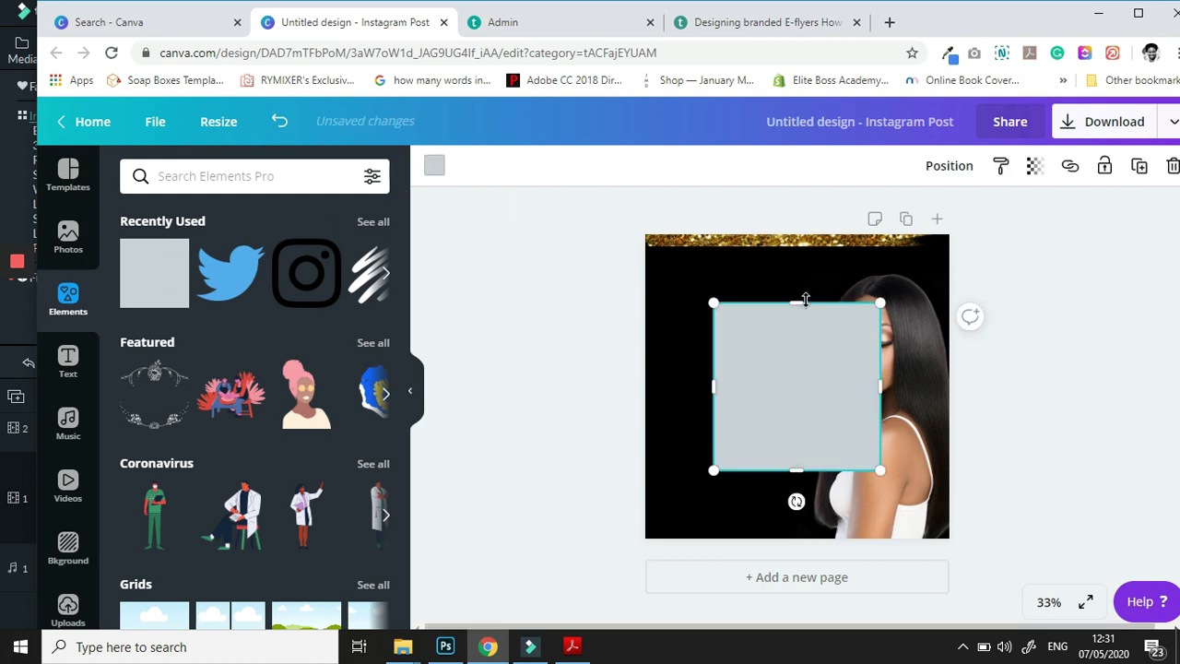
drag(800, 301, 782, 449)
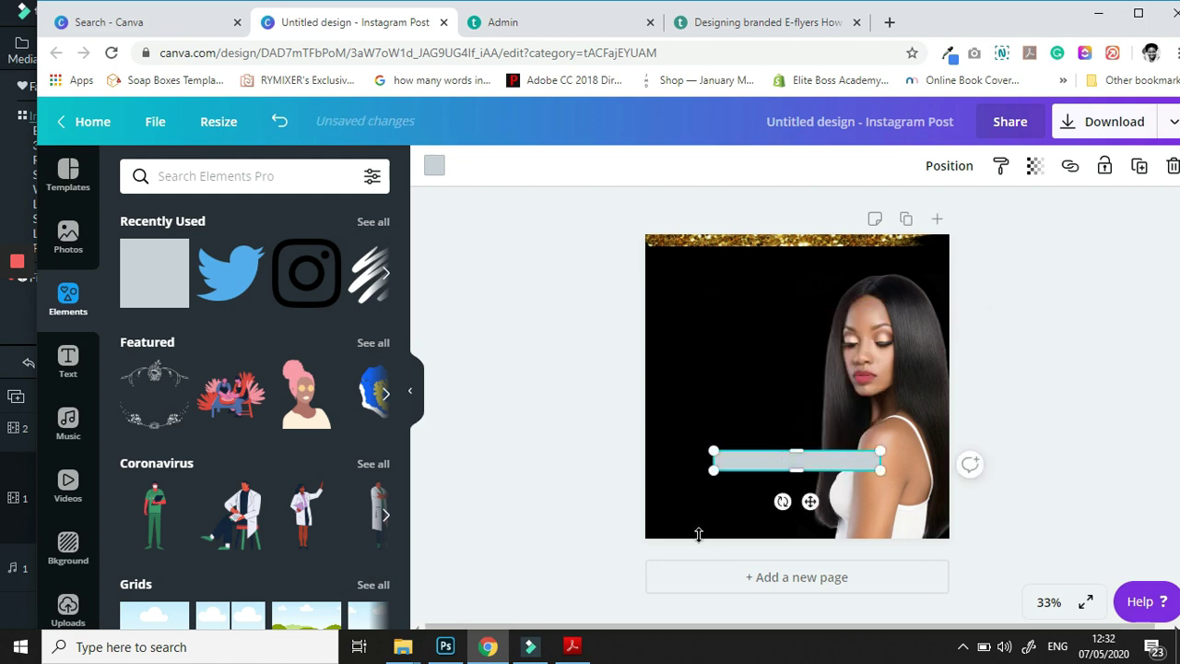
drag(693, 542, 698, 527)
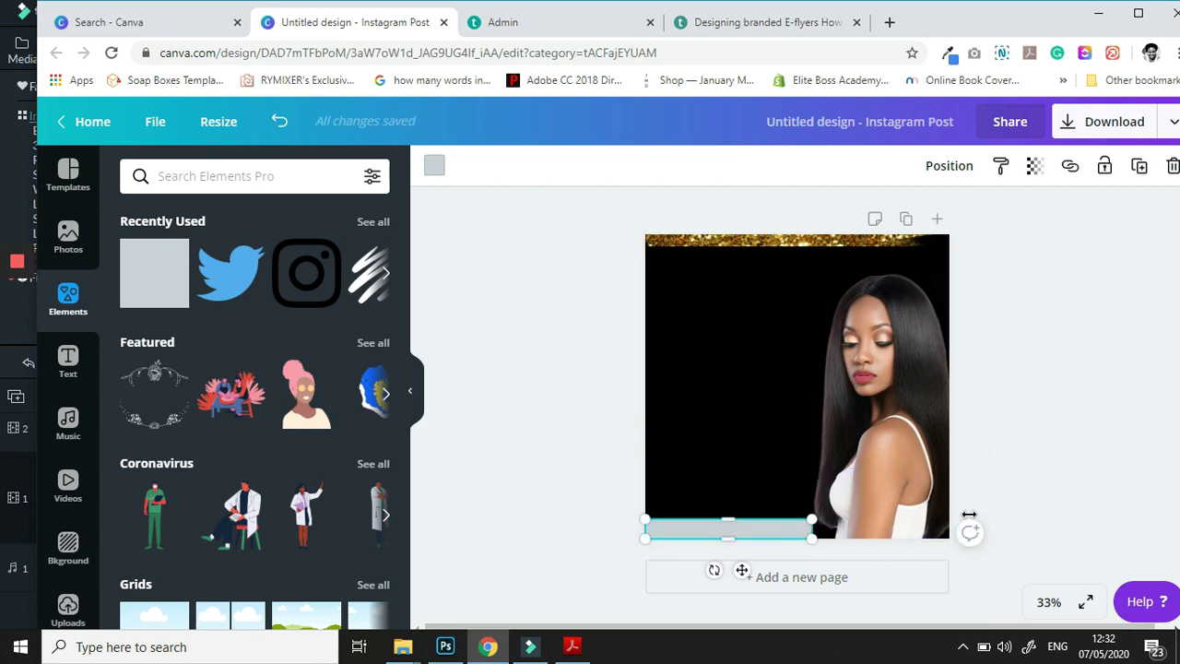
drag(973, 513, 968, 515)
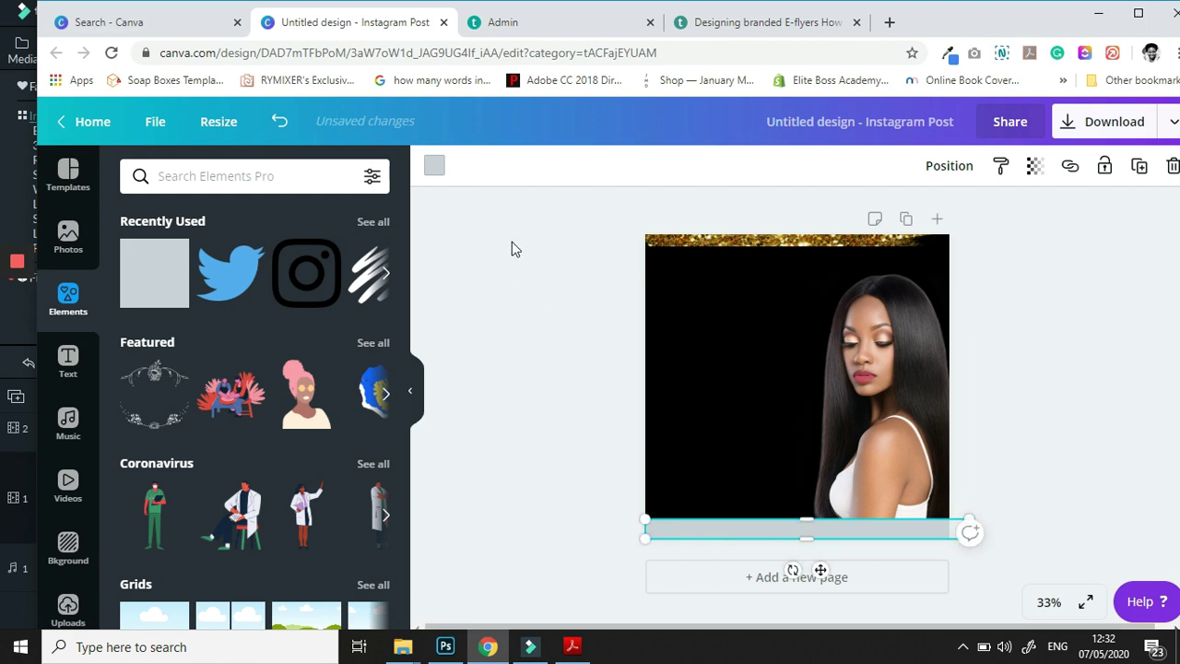
Recolour the bottom bar with the custom pink #ff6984.
click(434, 168)
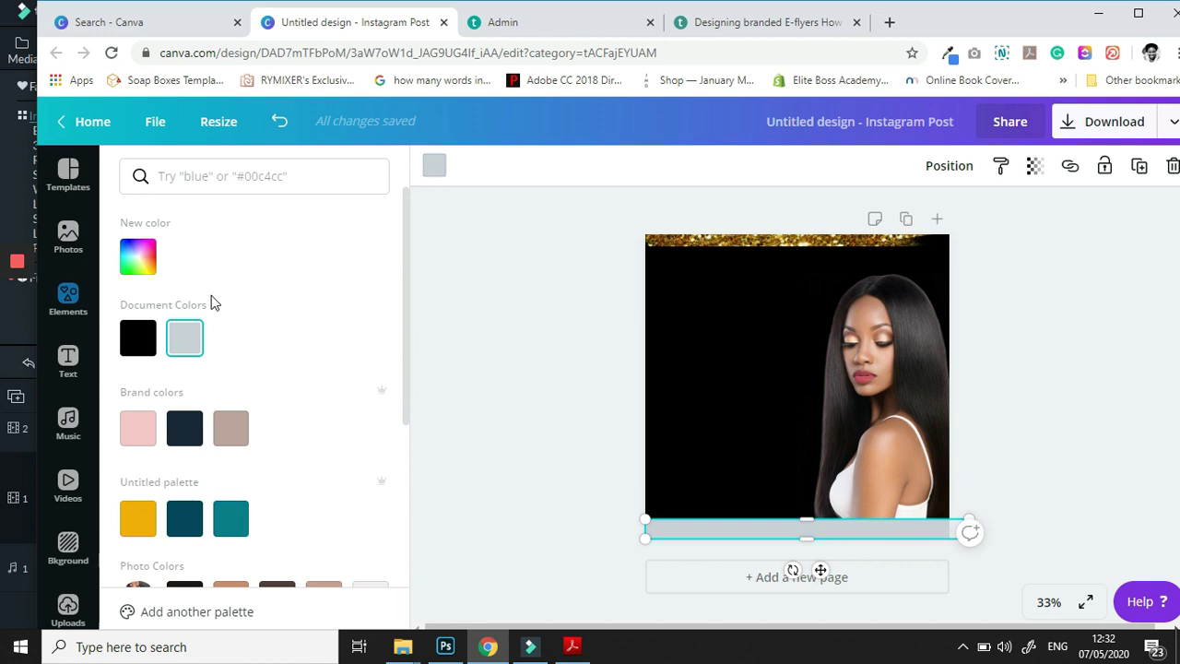
click(135, 267)
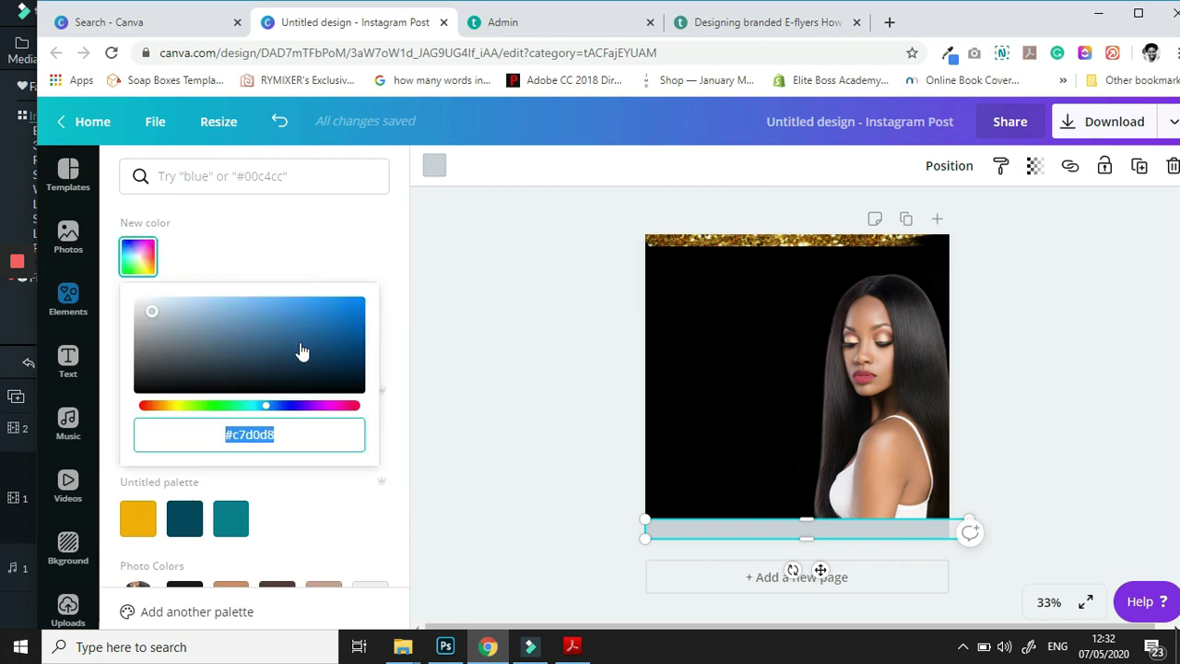
click(349, 406)
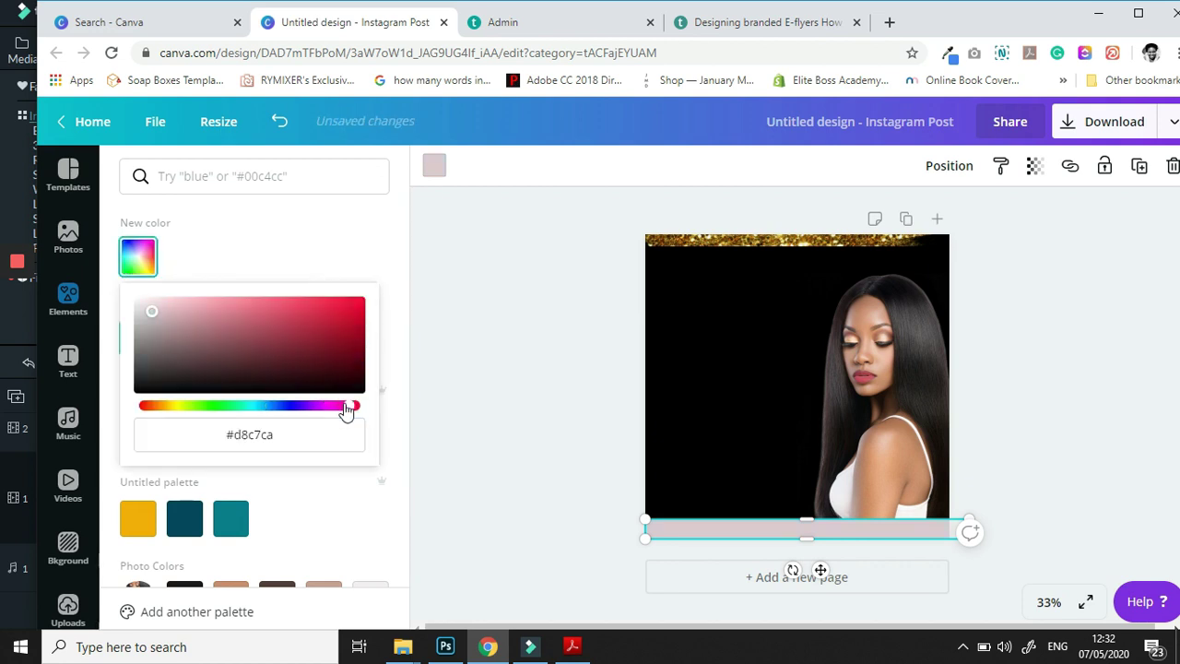
click(314, 318)
drag(314, 318, 271, 260)
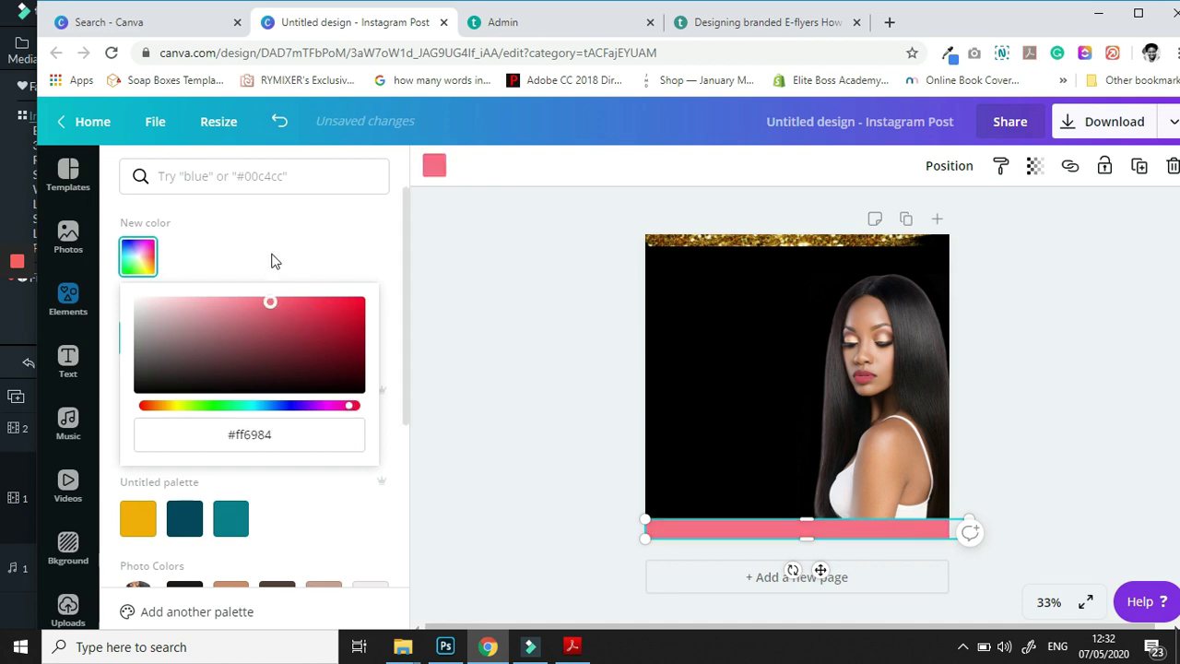
click(458, 311)
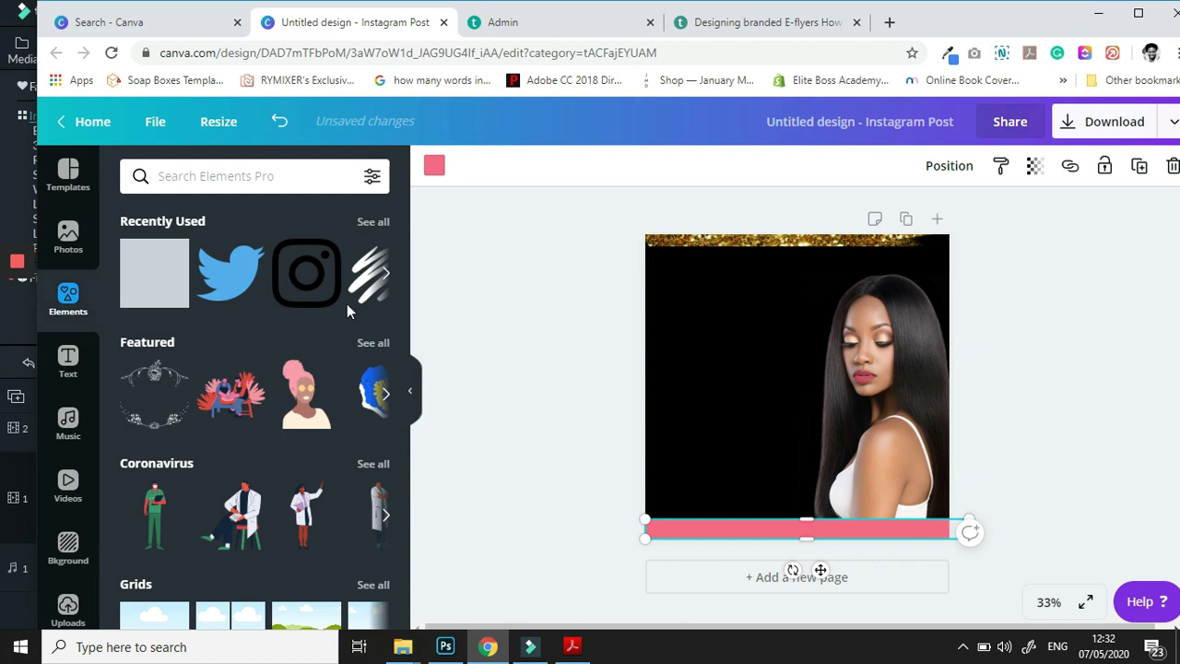
click(67, 377)
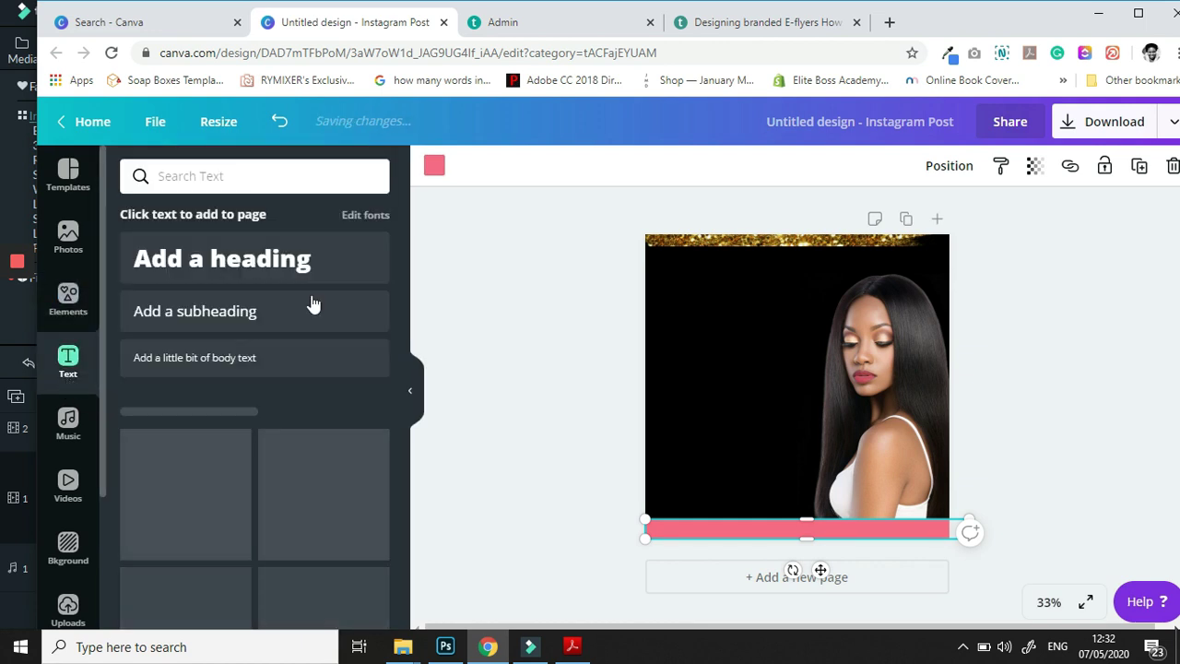
click(257, 315)
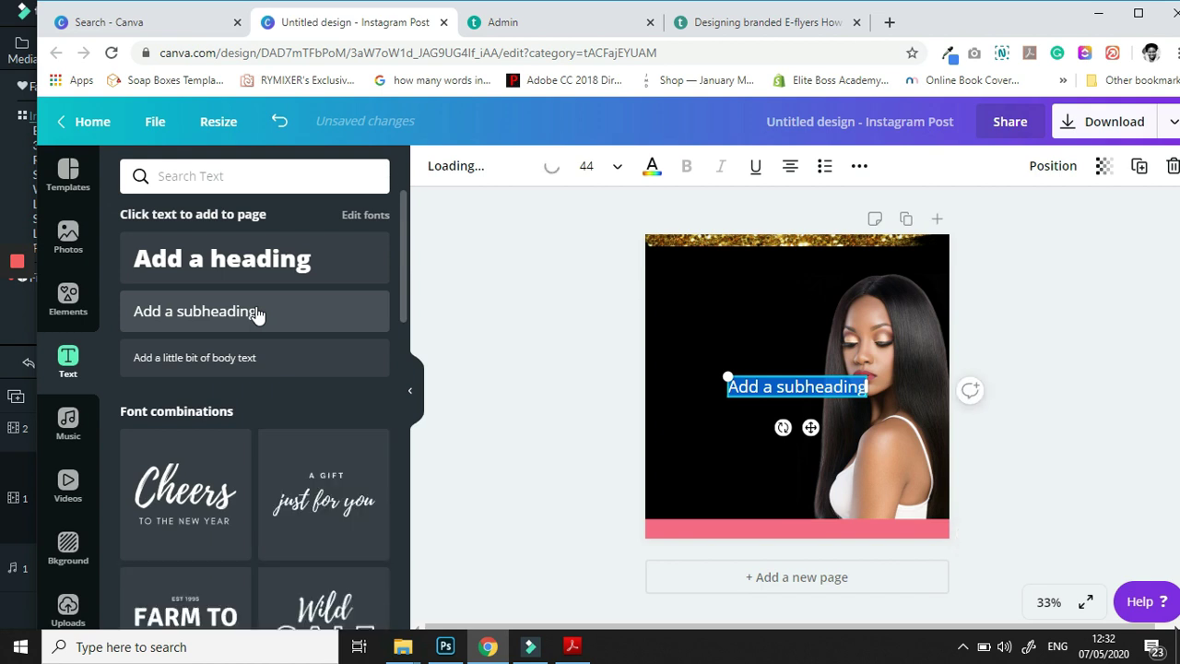
text(www.yo)
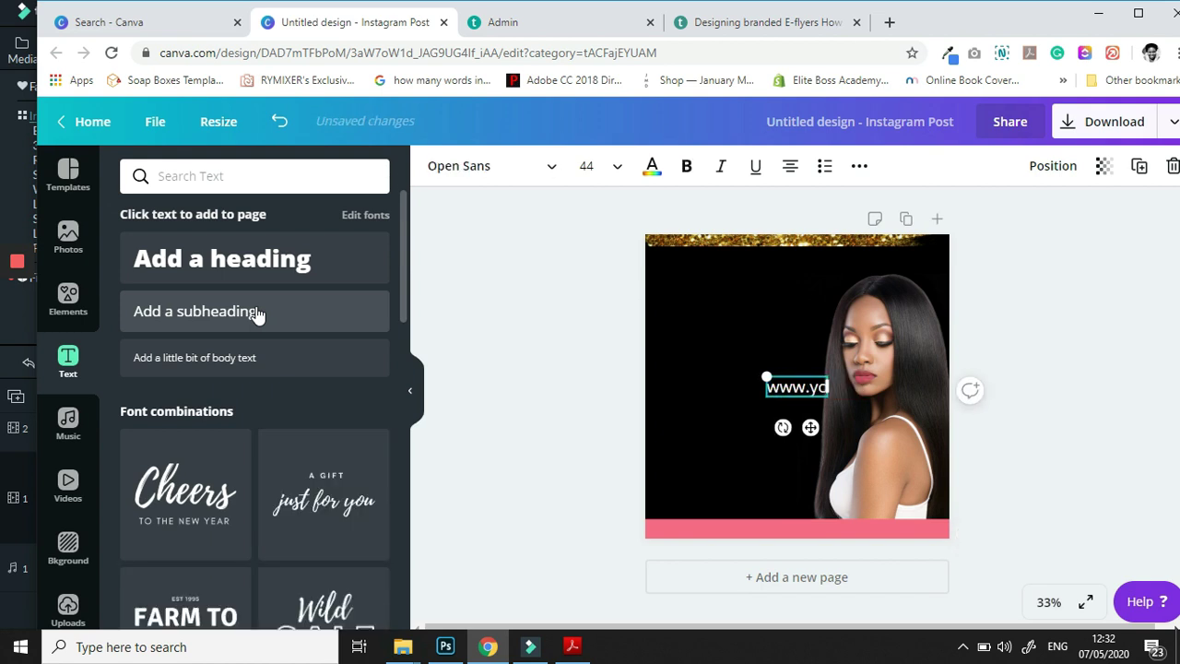
text(urwebsite.com)
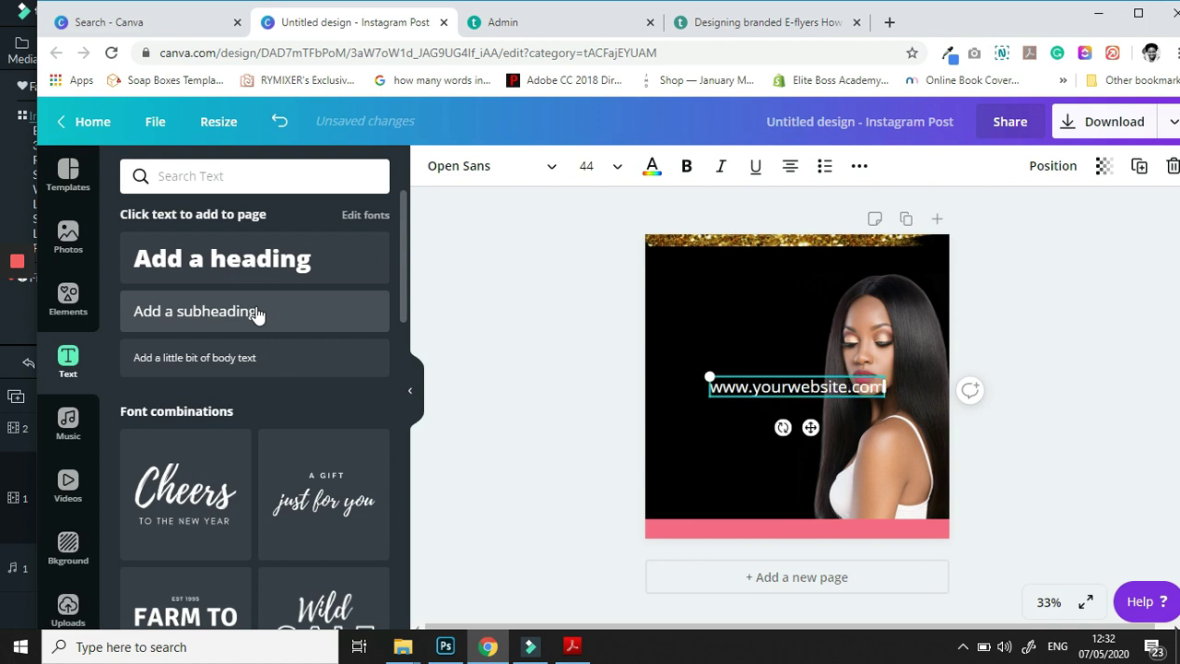
Set the website text's size to 32 and move it onto the pink bar along the page's bottom edge.
click(608, 172)
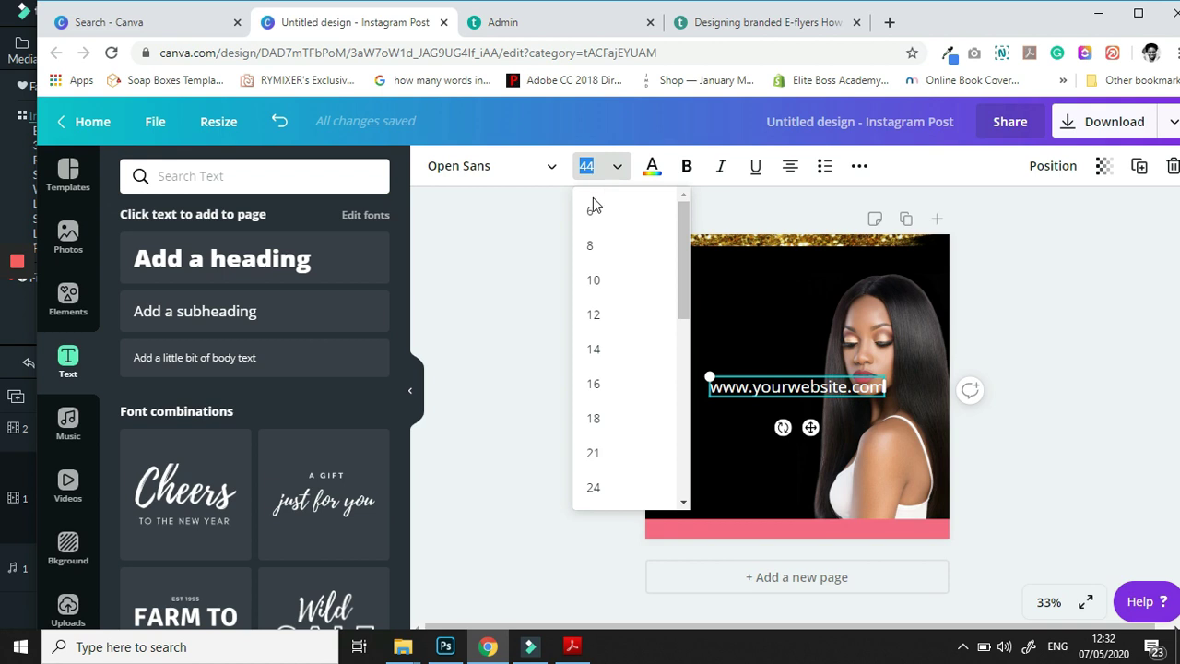
scroll(687, 318, down, 1)
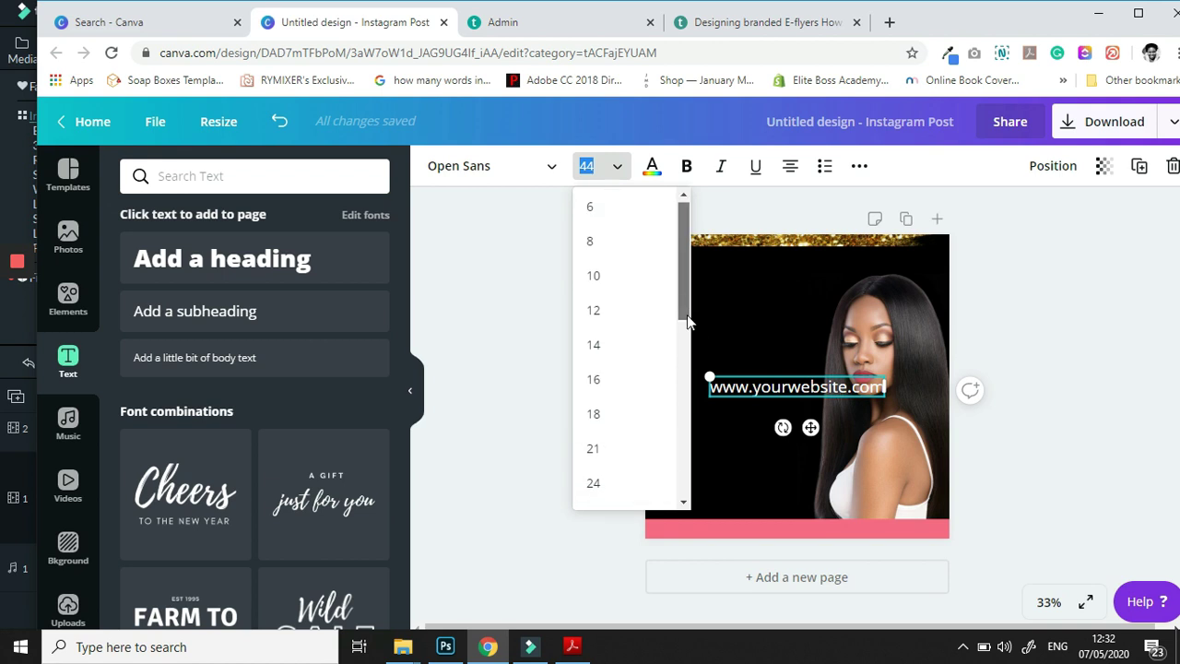
drag(686, 318, 620, 381)
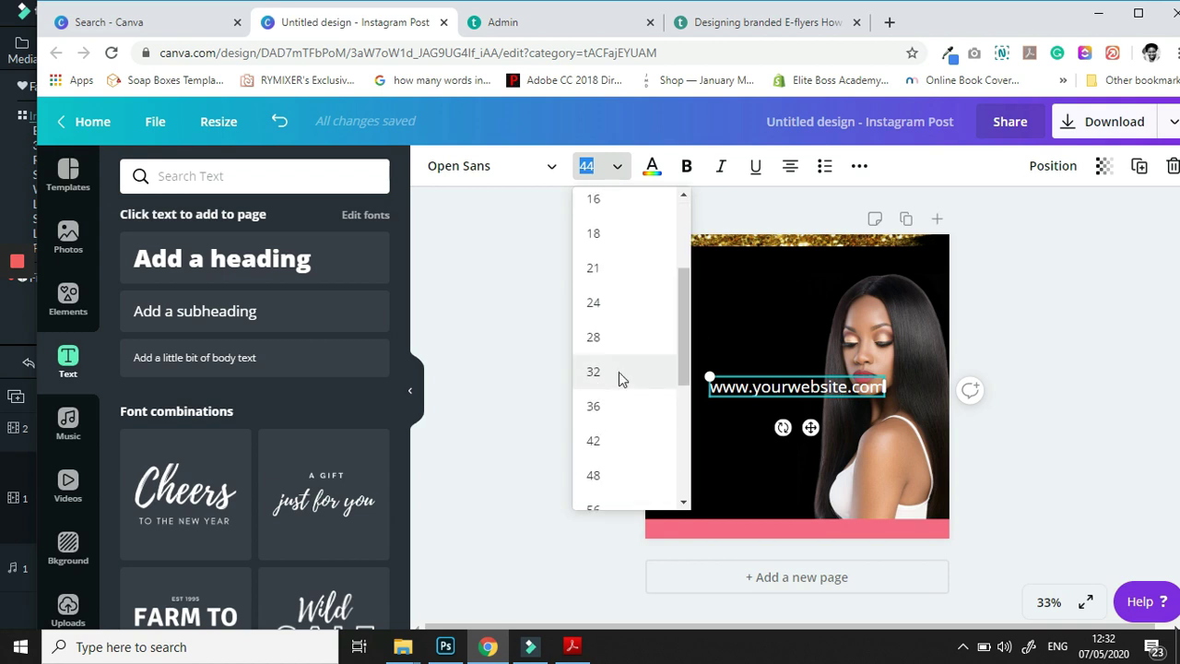
click(618, 372)
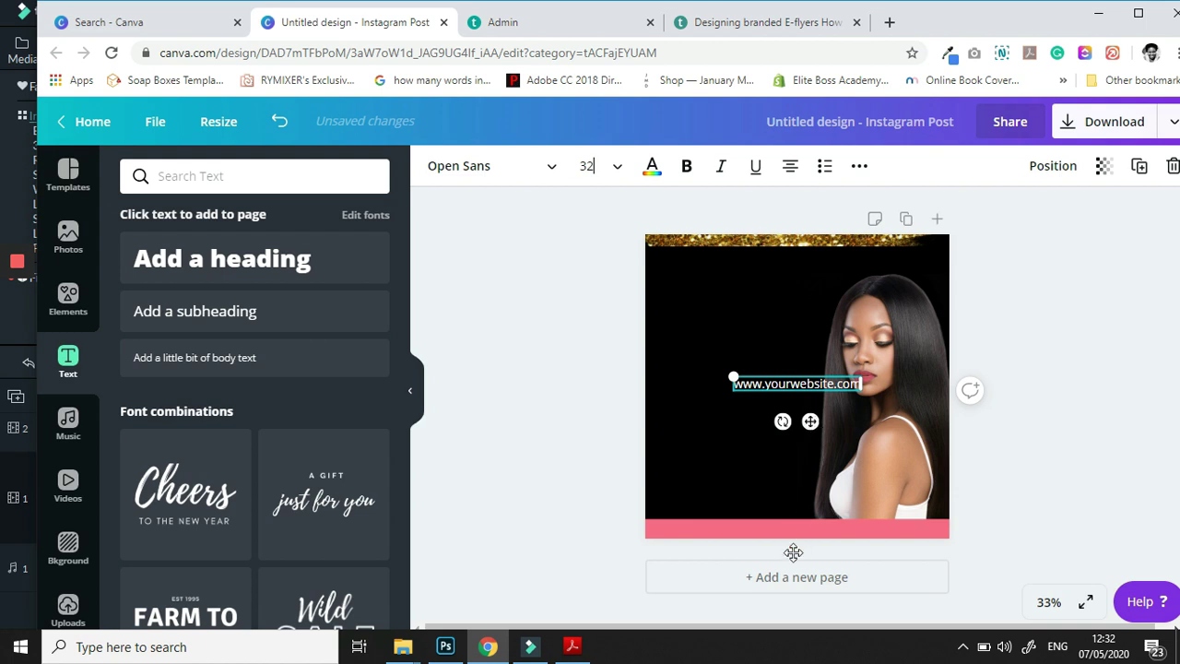
drag(811, 422, 789, 575)
Reduce the website text to size 16, scale it up to about 25.1, and fit it inside the pink bar.
text(8)
key(BackSpace)
text(12)
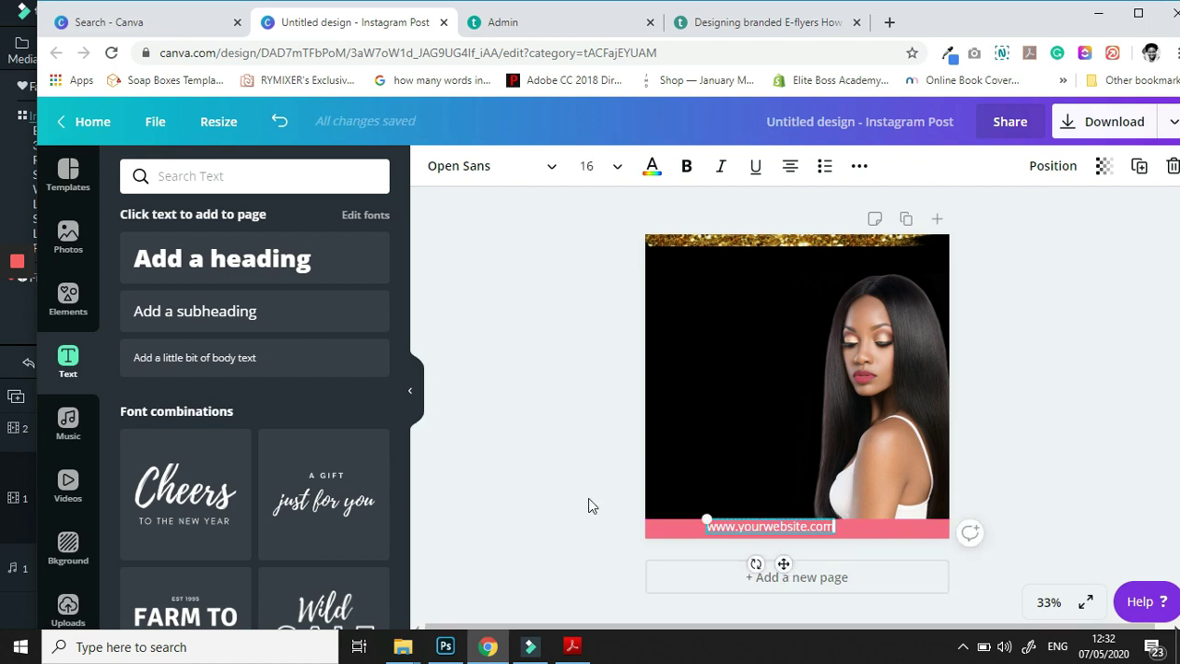
key(Return)
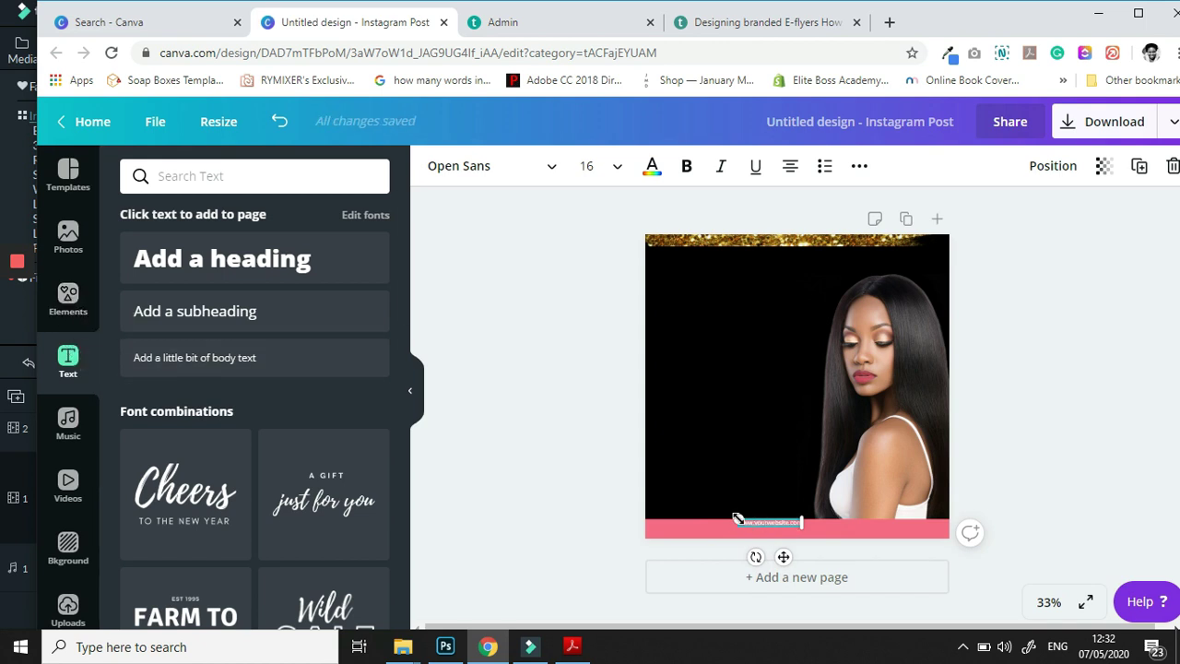
drag(737, 518, 703, 507)
mouse_move(781, 566)
mouse_down()
mouse_move(784, 578)
mouse_move(782, 566)
mouse_up()
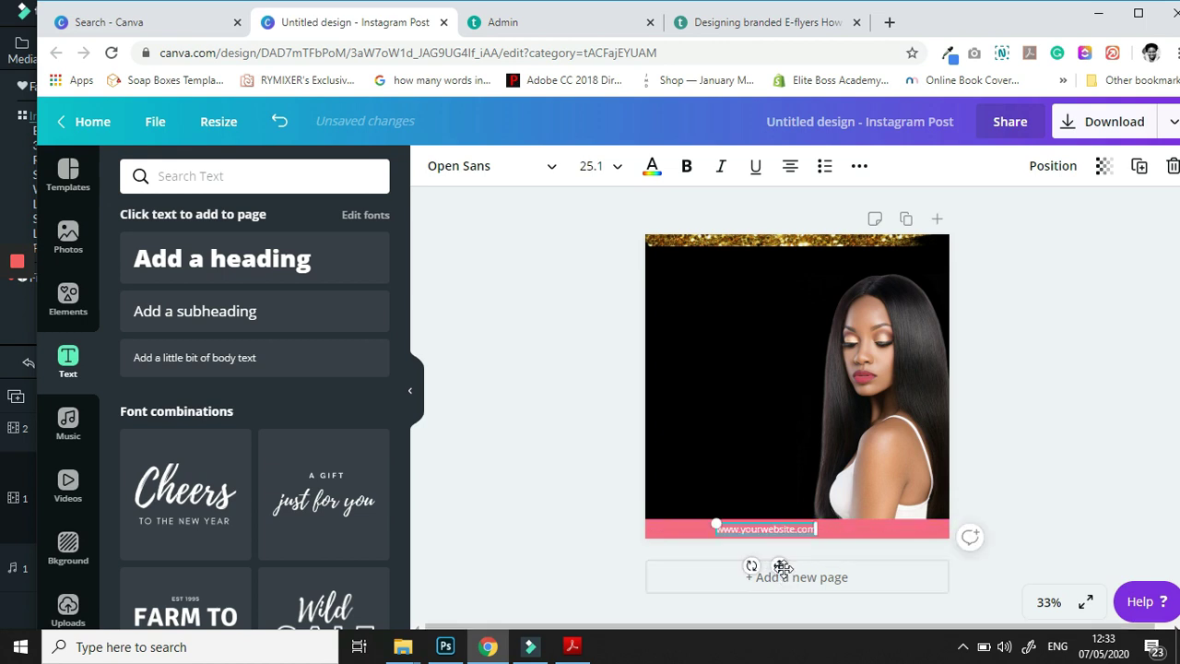
Add the uploaded gold glitter square, reshape it into a thin strip wider than the page, and place it over the pink bar's upper edge.
click(66, 621)
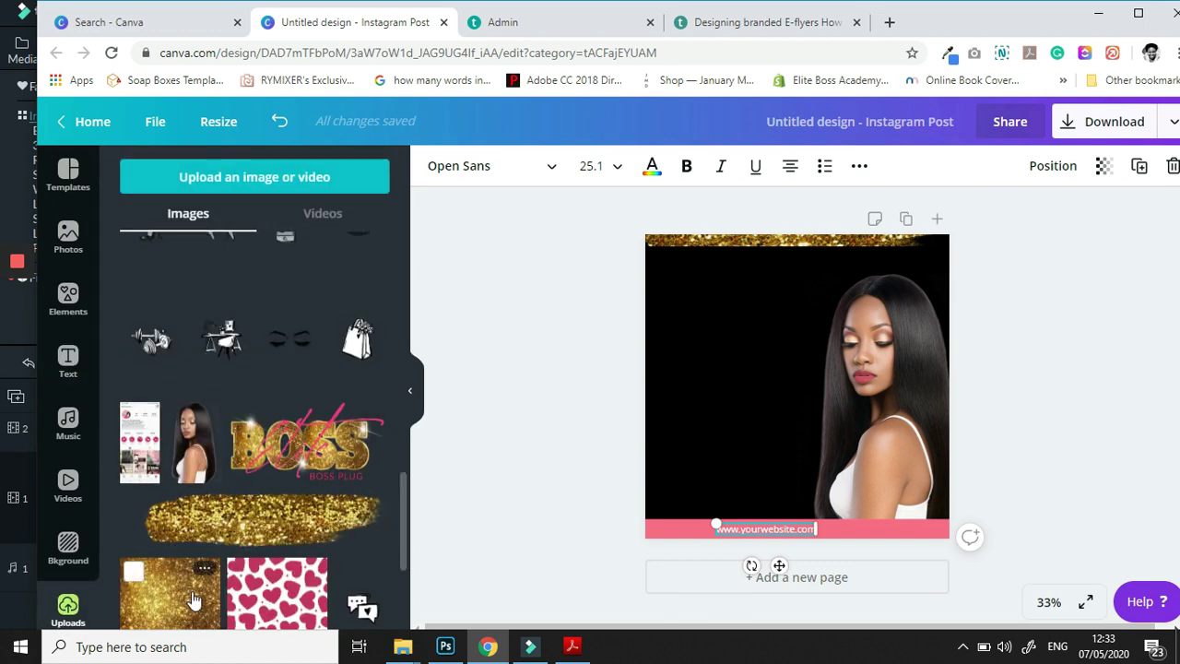
click(203, 600)
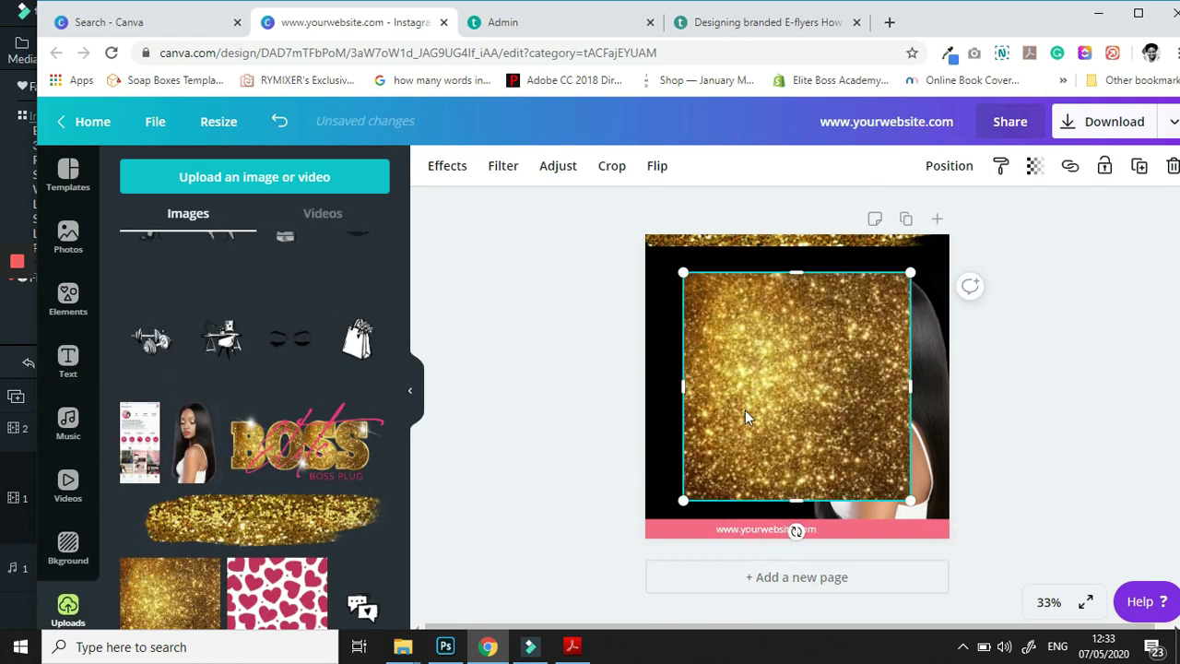
drag(786, 438, 779, 479)
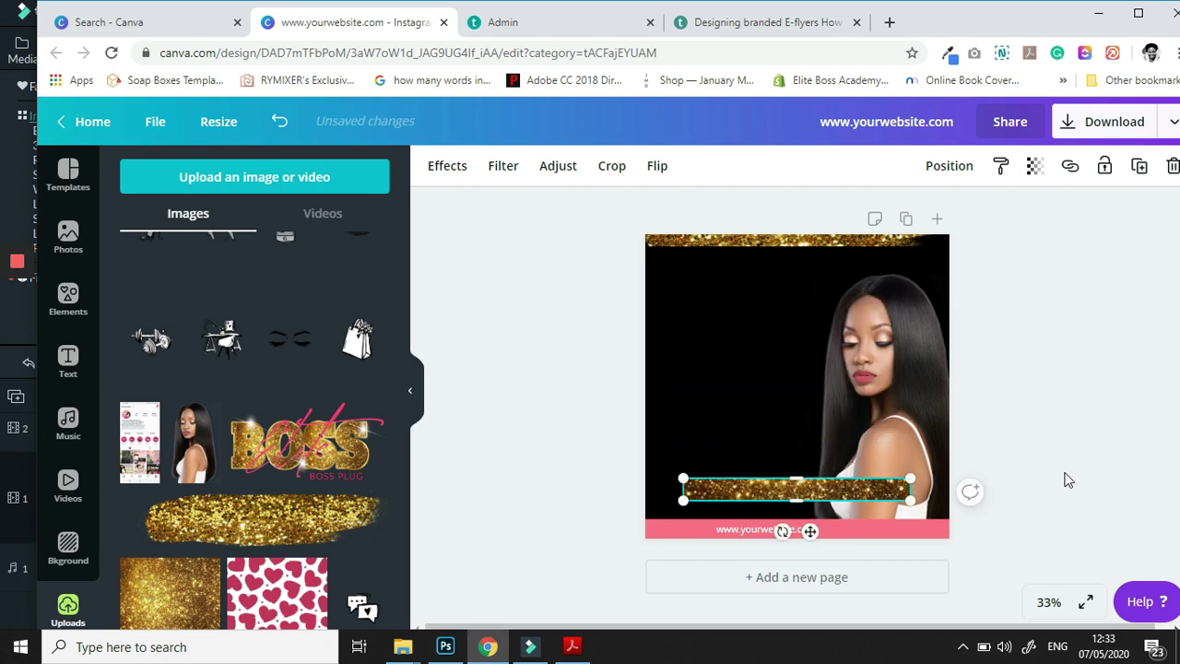
drag(910, 488, 1064, 489)
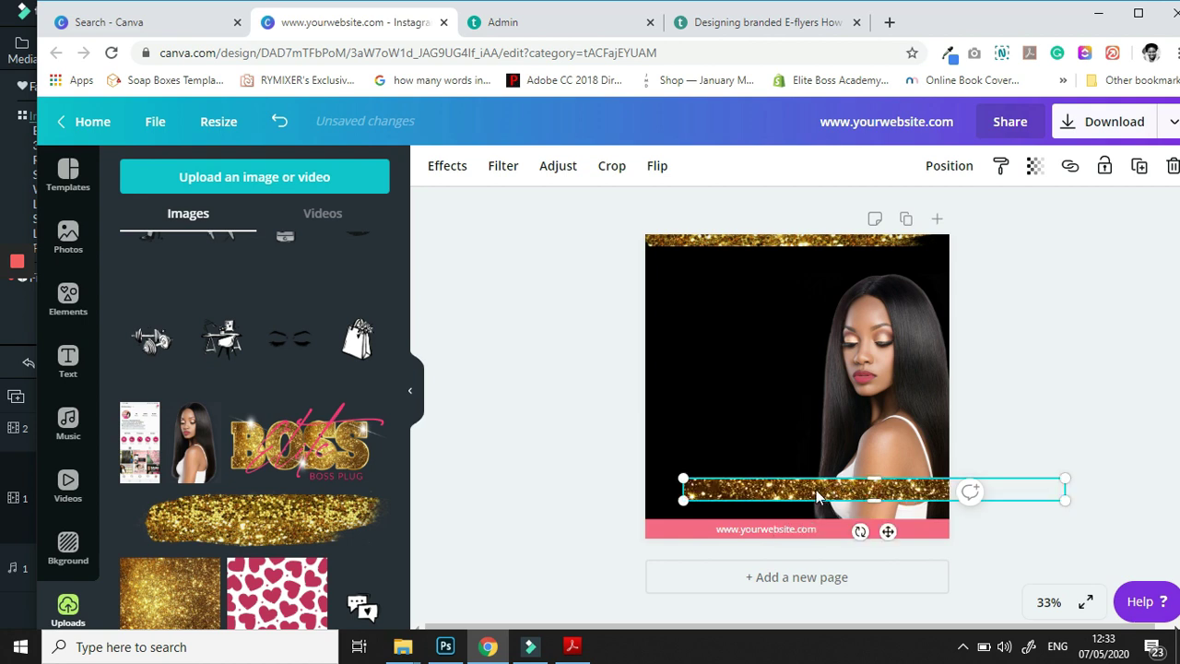
drag(826, 487, 771, 522)
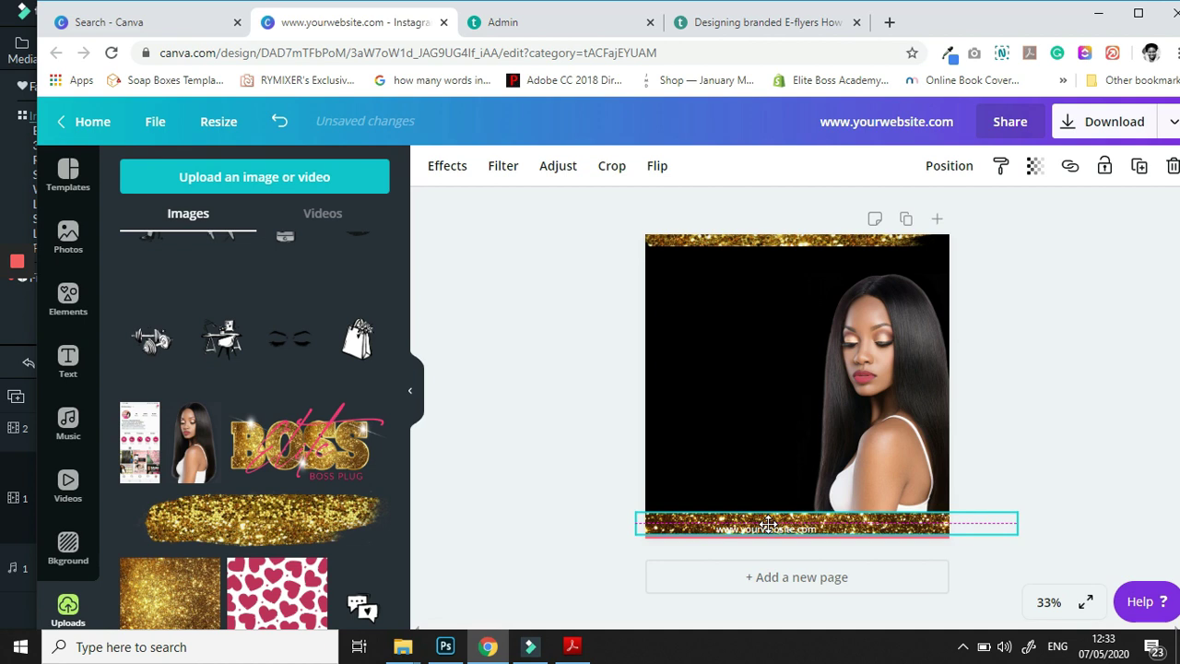
Layer the gold glitter strip behind the pink bar but in front of the woman's photo.
click(949, 167)
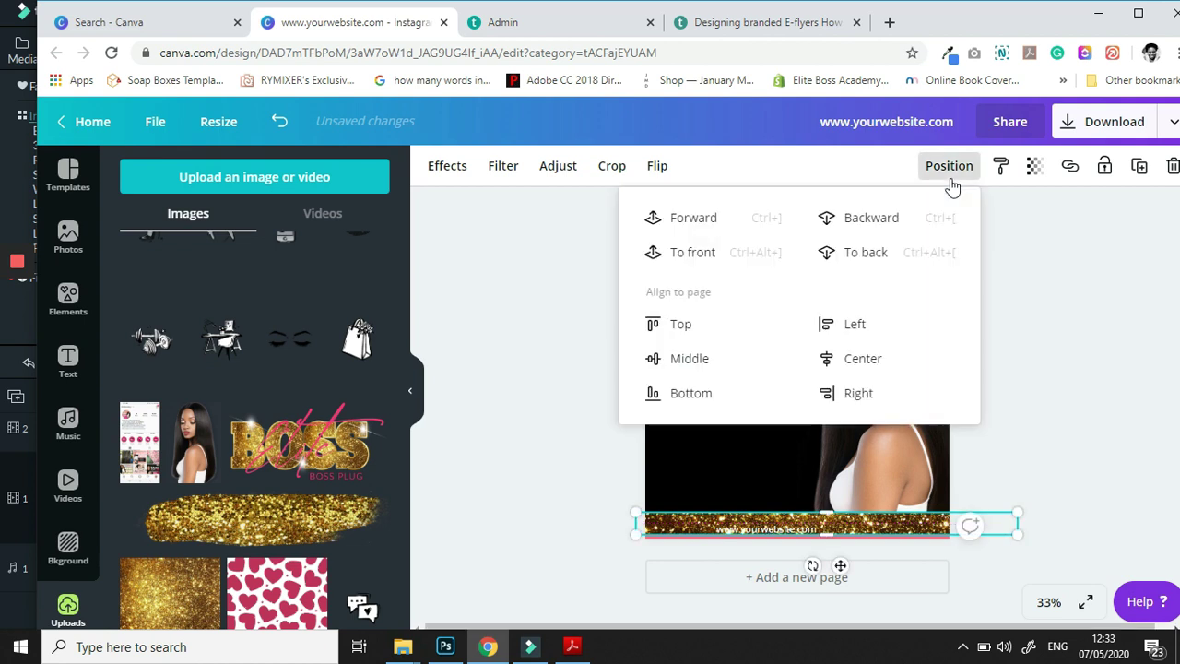
click(868, 223)
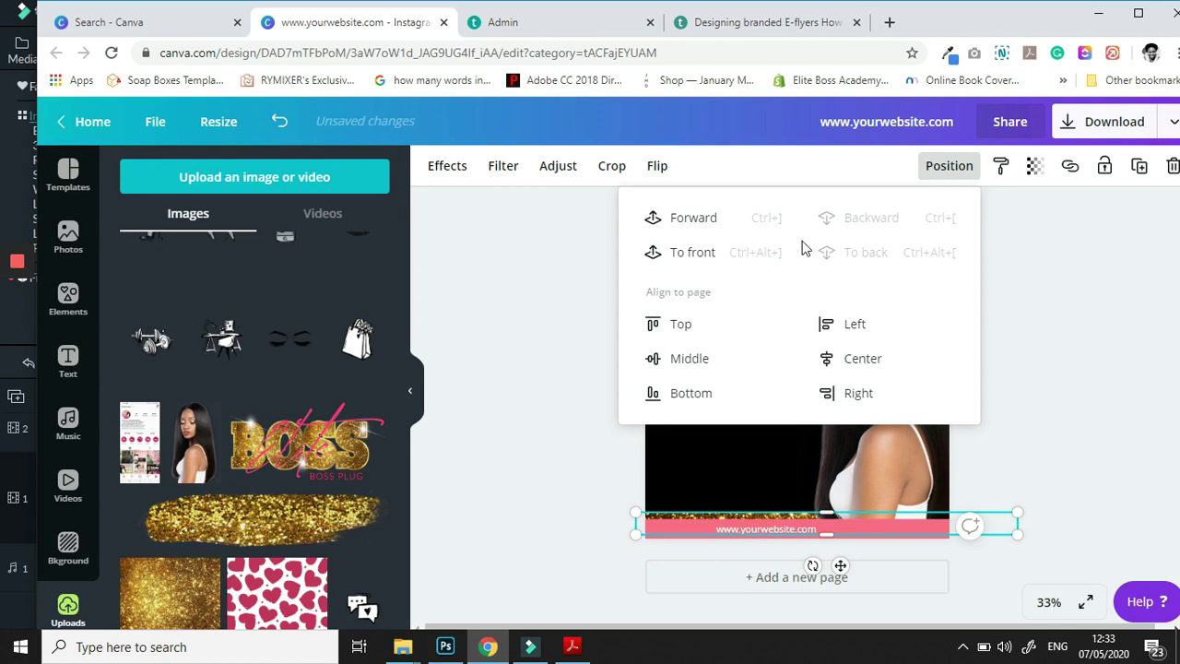
click(698, 225)
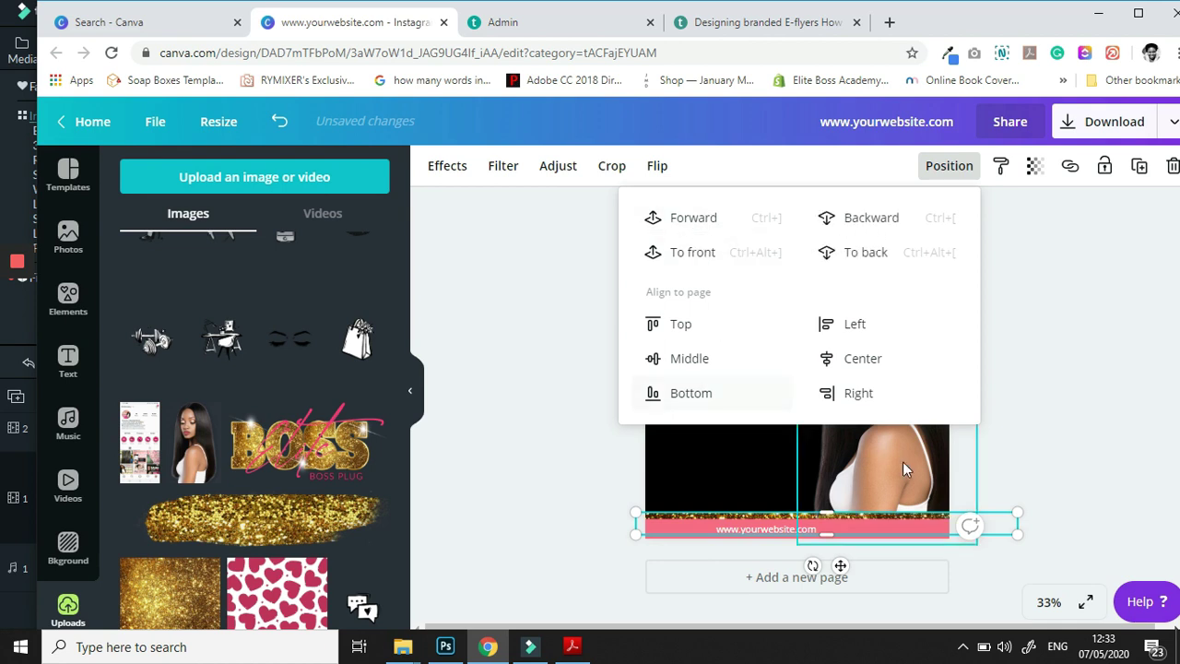
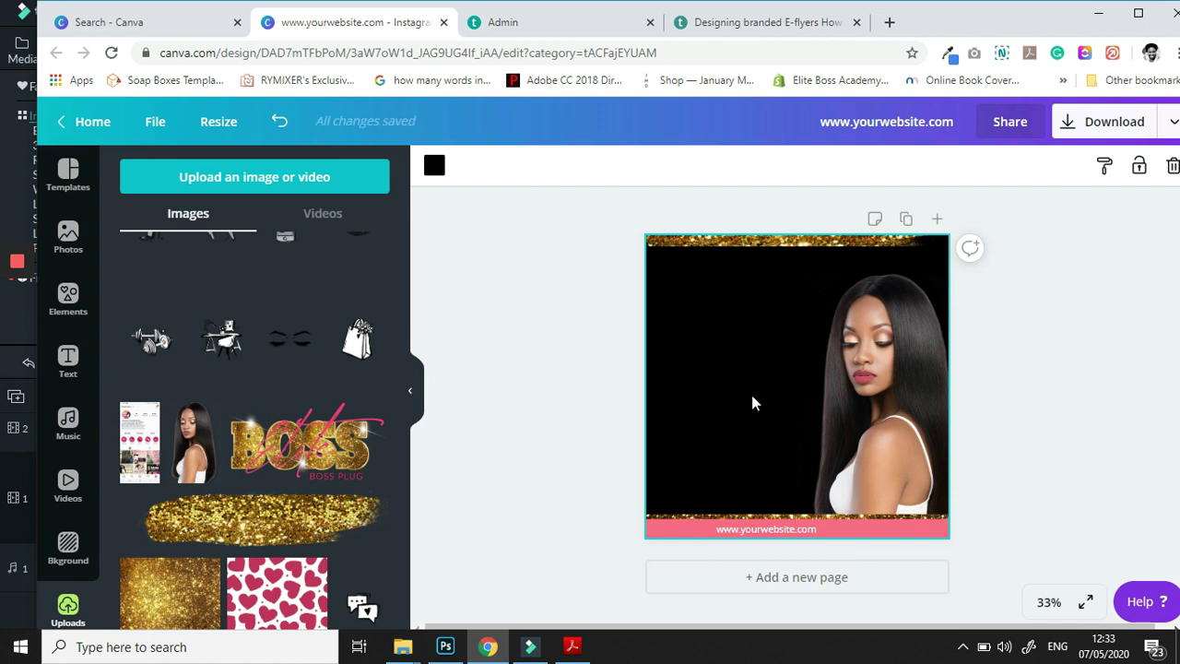
Duplicate the website text and move the copy to the upper-left part of the black background.
click(754, 540)
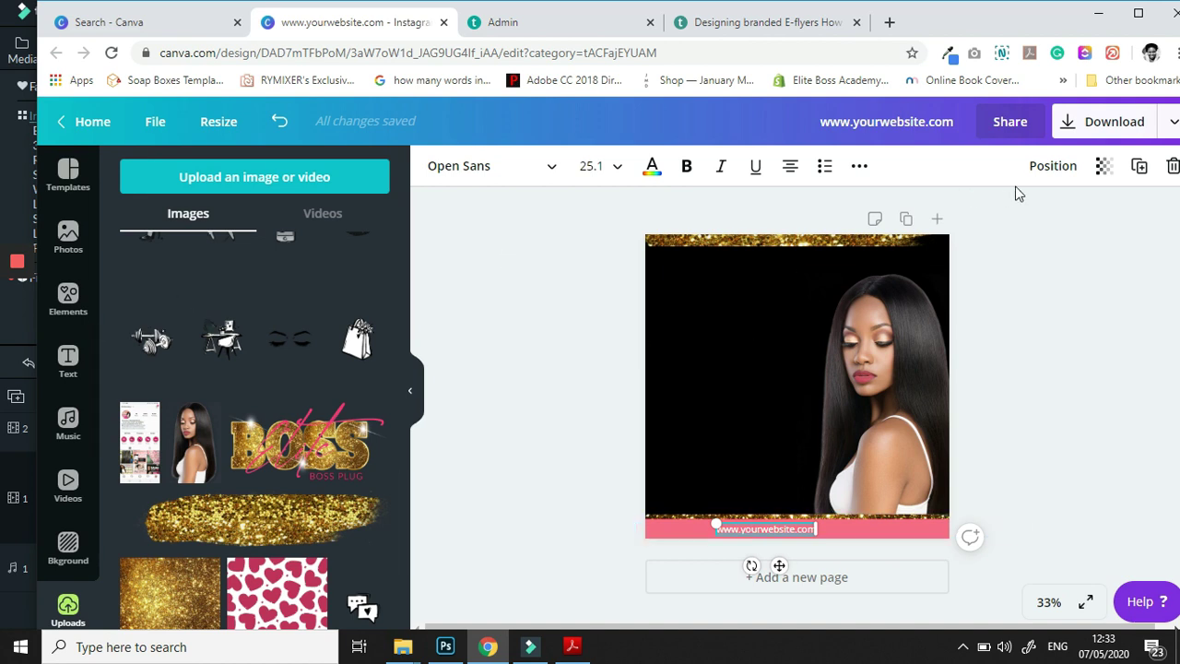
click(1053, 166)
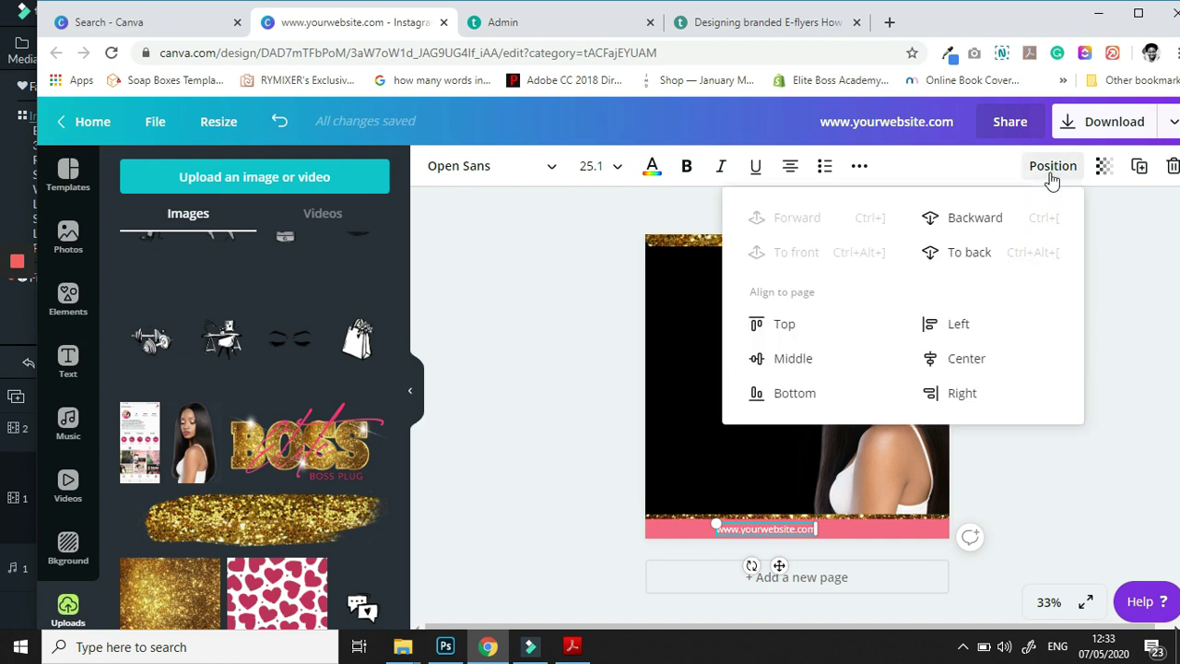
click(575, 349)
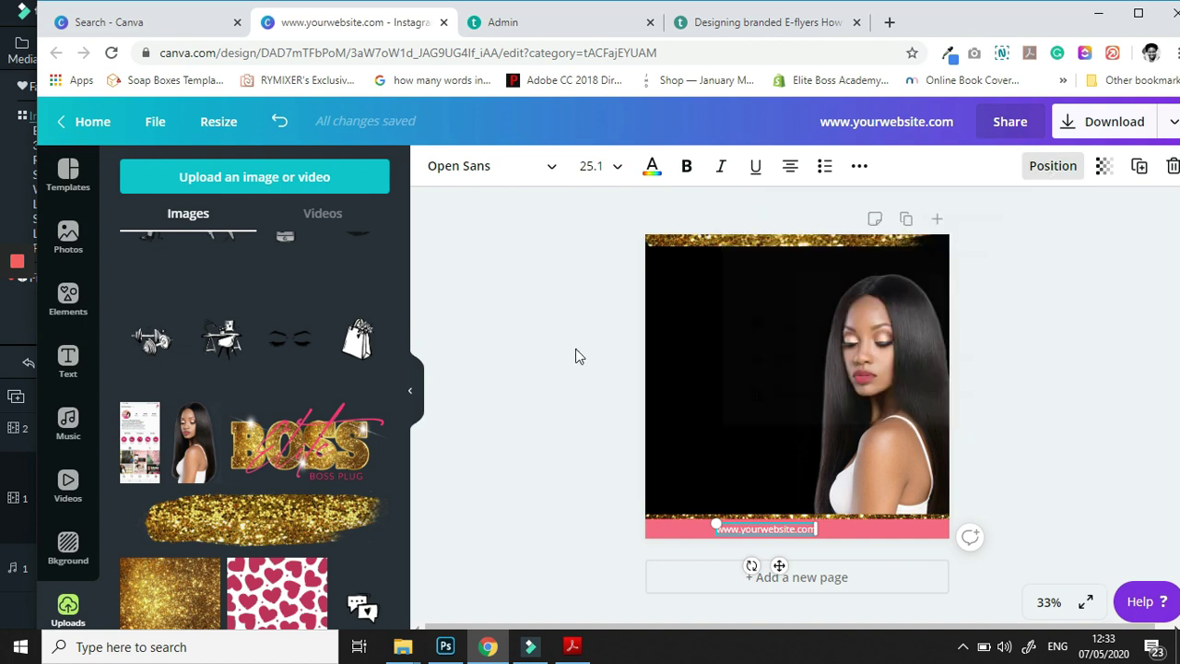
click(1139, 166)
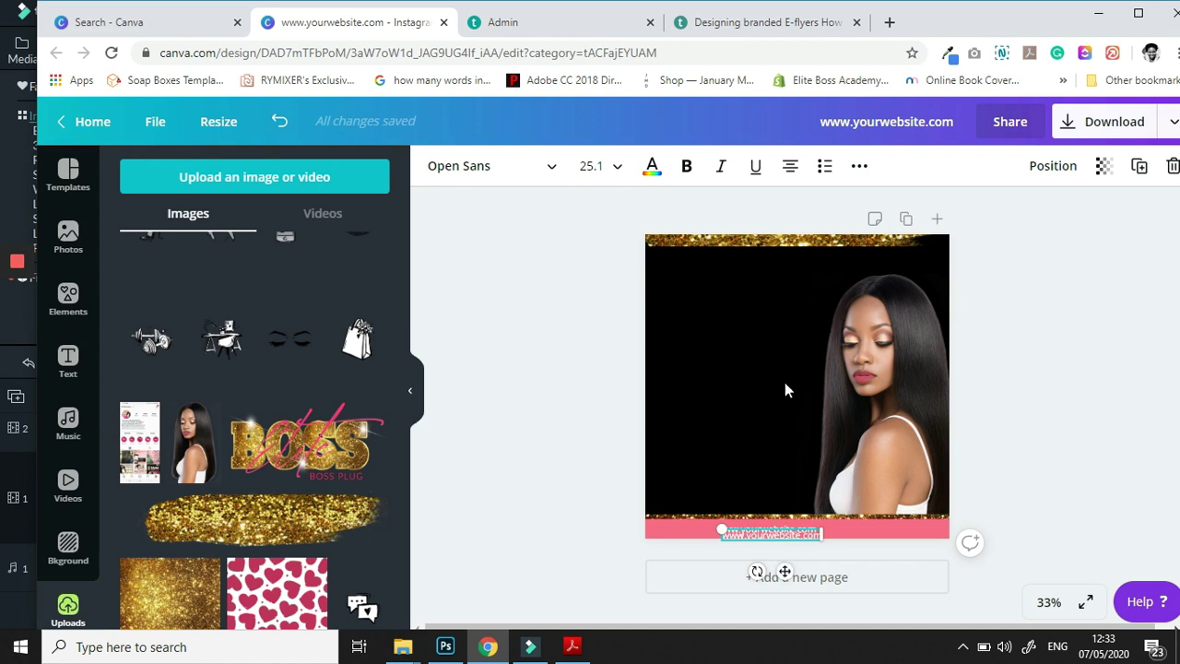
drag(784, 571, 745, 322)
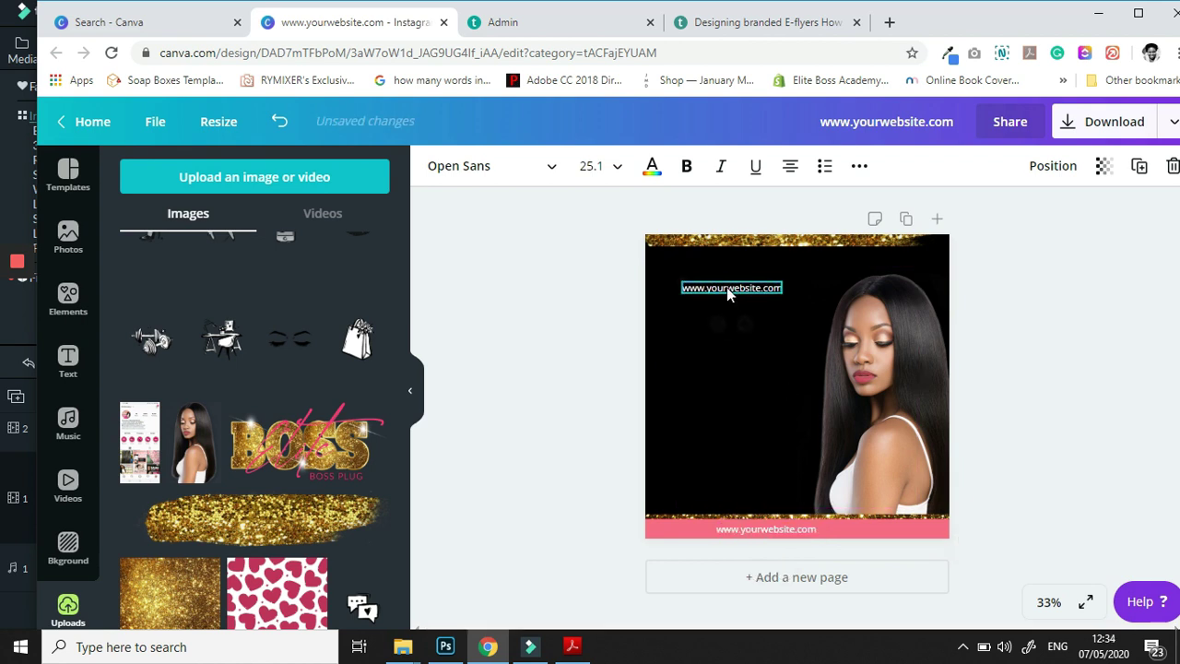
Replace the duplicated text's wording with PRICELIST.
click(727, 287)
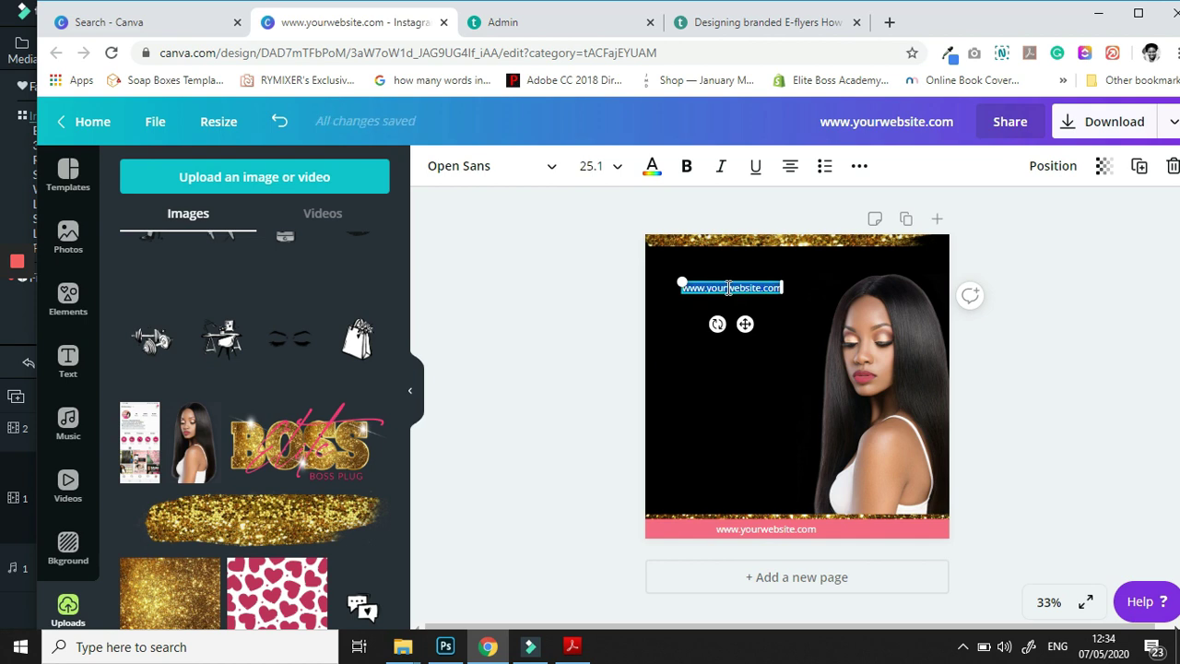
text(PRICE)
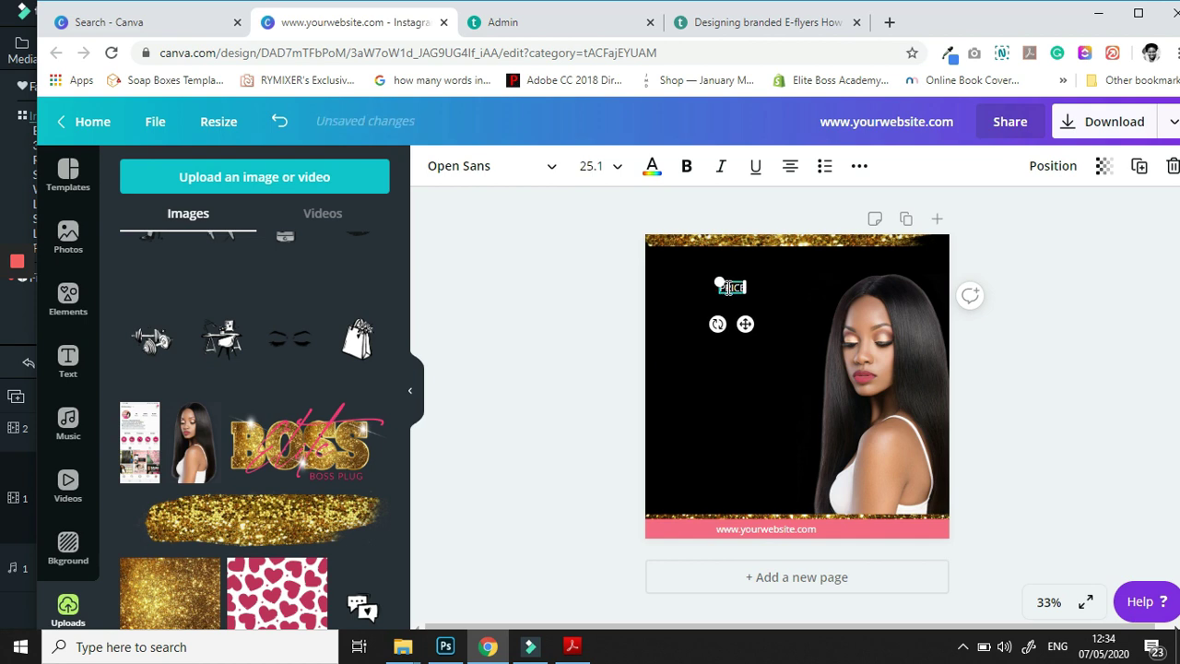
text(LIST)
Set the PRICELIST heading to size 42, scale it up to about 71.5, and position it beside the woman's head.
click(599, 166)
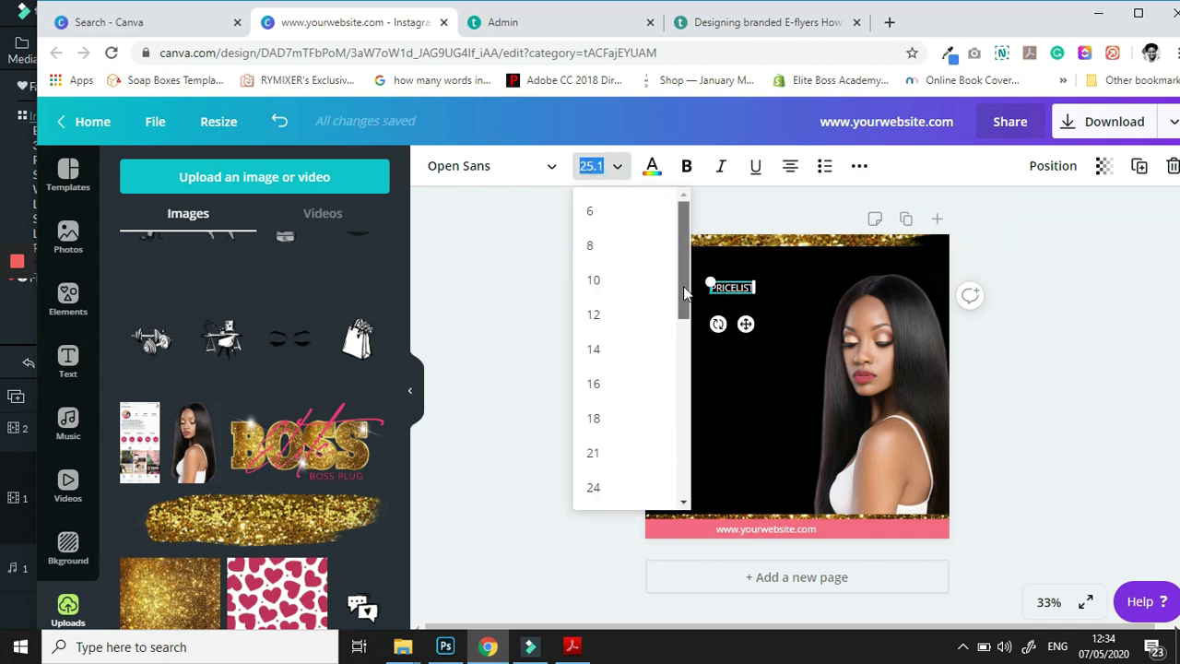
drag(684, 292, 636, 366)
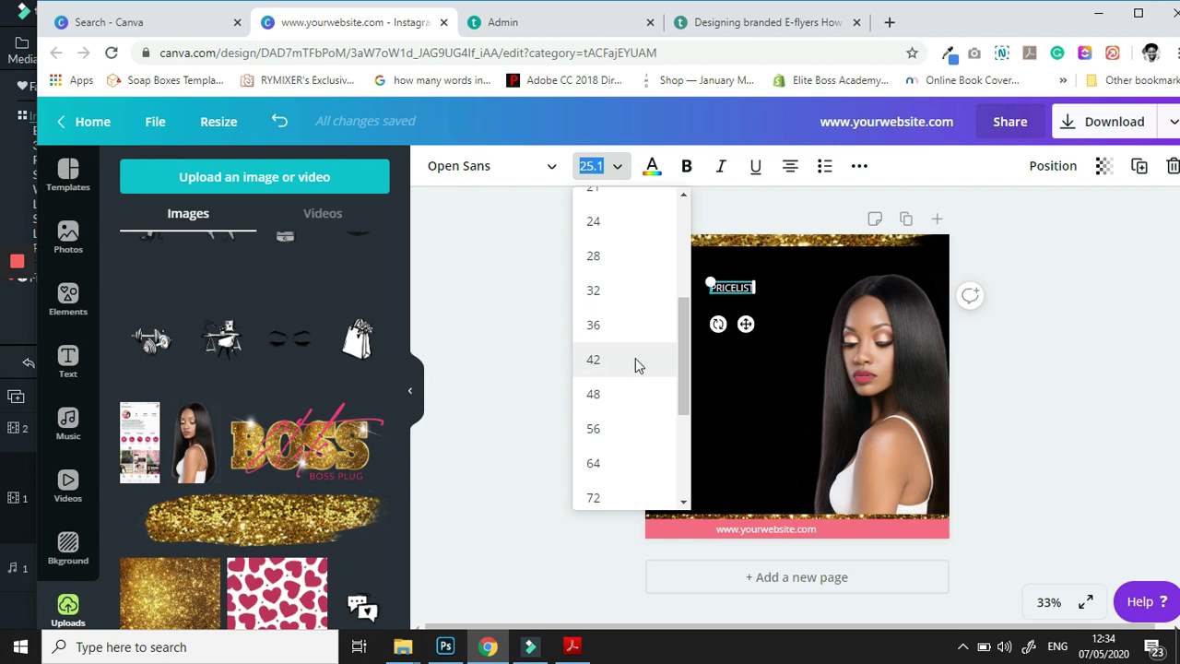
click(635, 360)
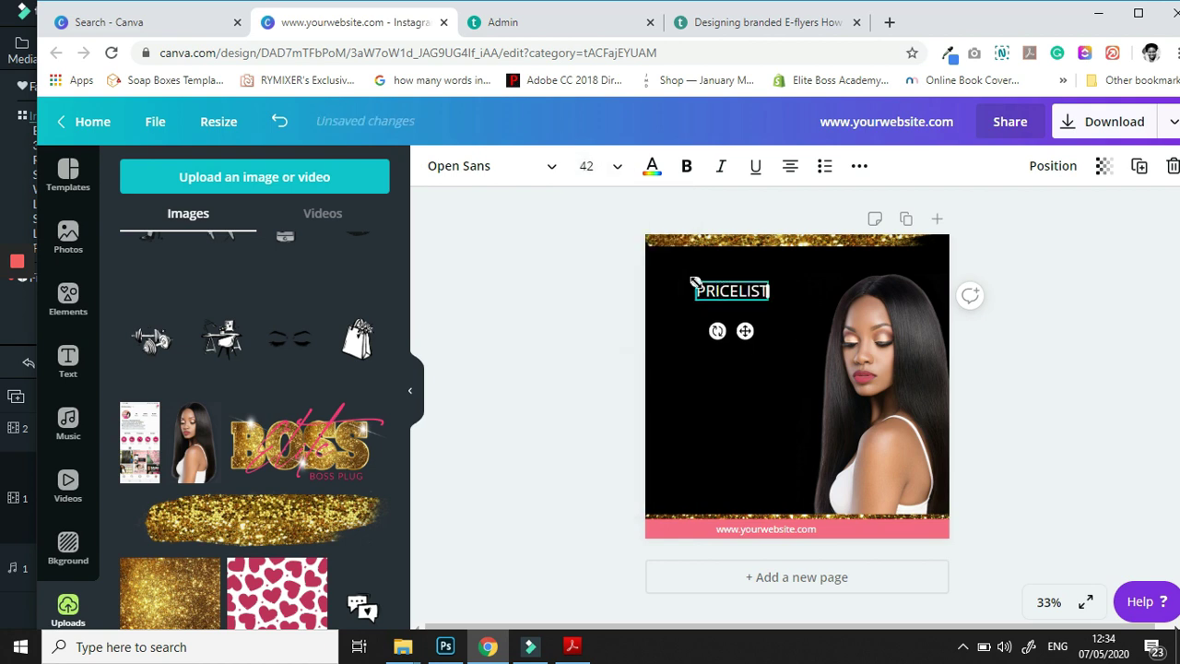
drag(695, 283, 648, 256)
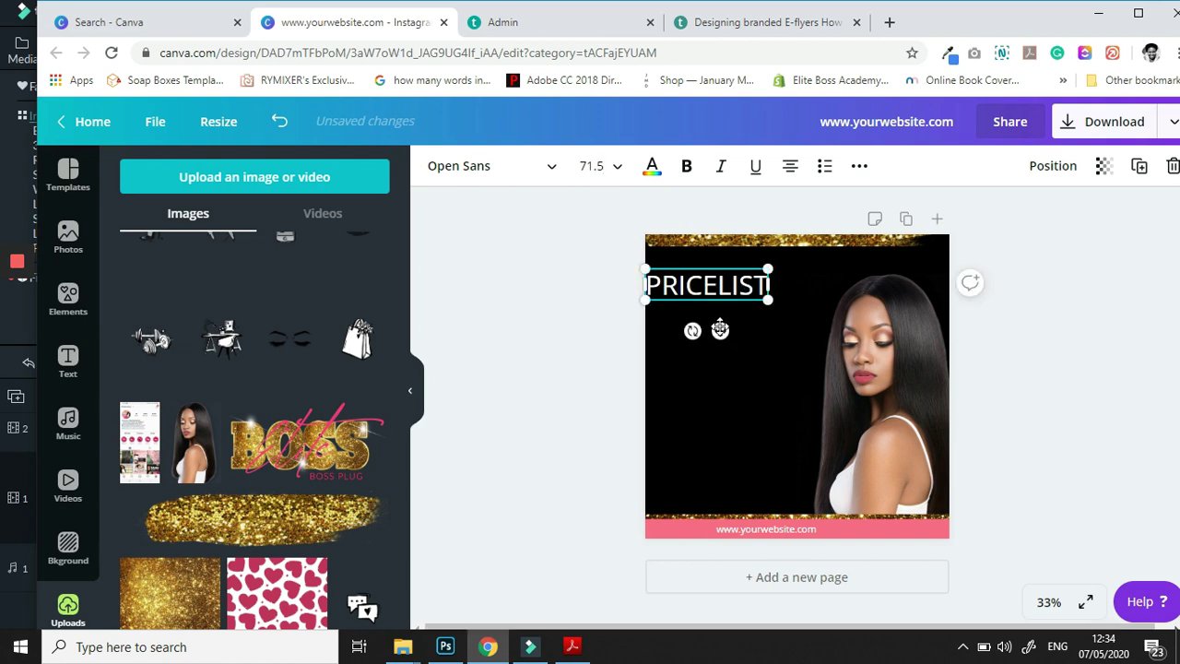
drag(720, 329, 739, 358)
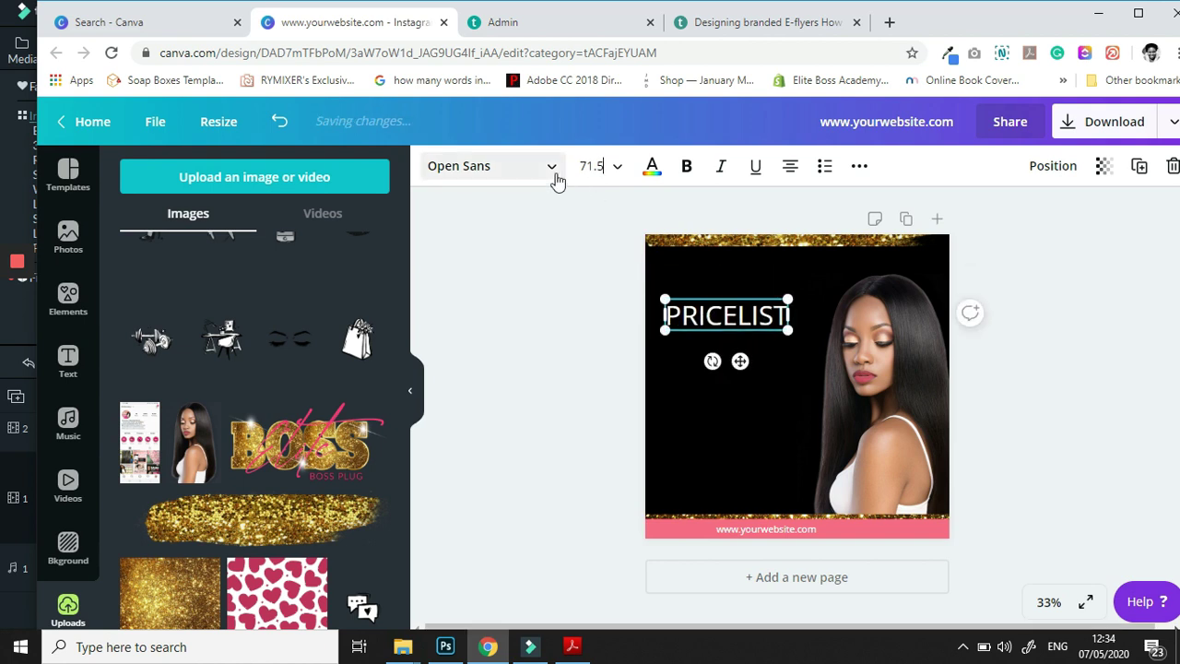
Set the PRICELIST heading's font to Anton.
click(556, 182)
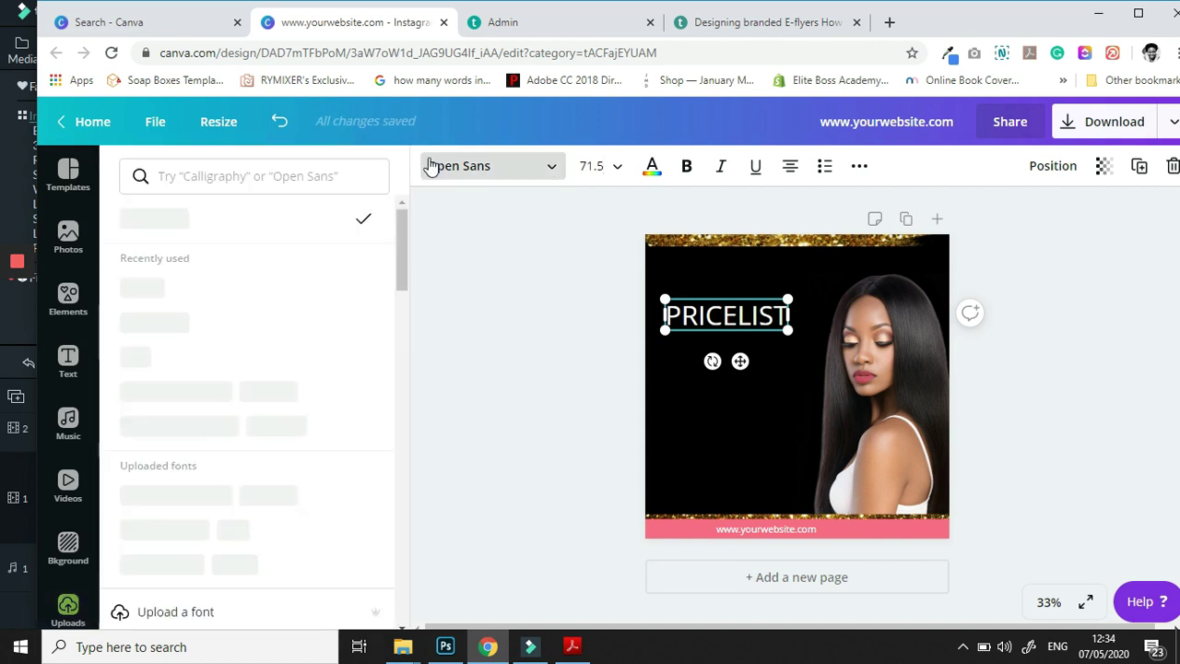
click(269, 175)
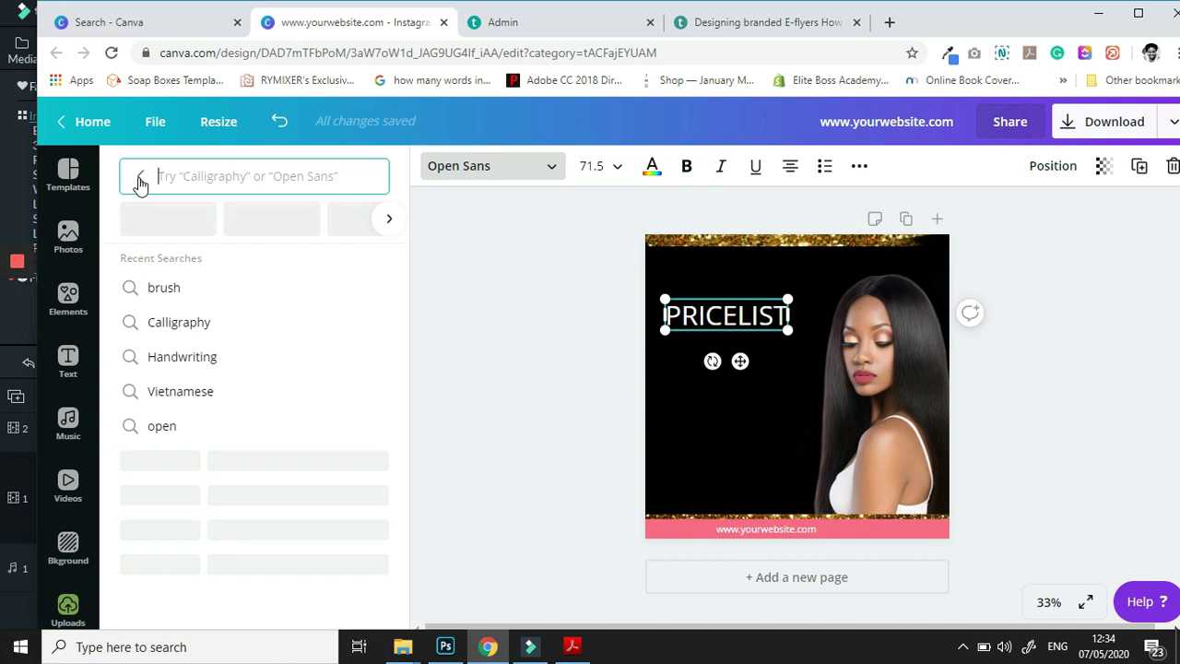
click(139, 180)
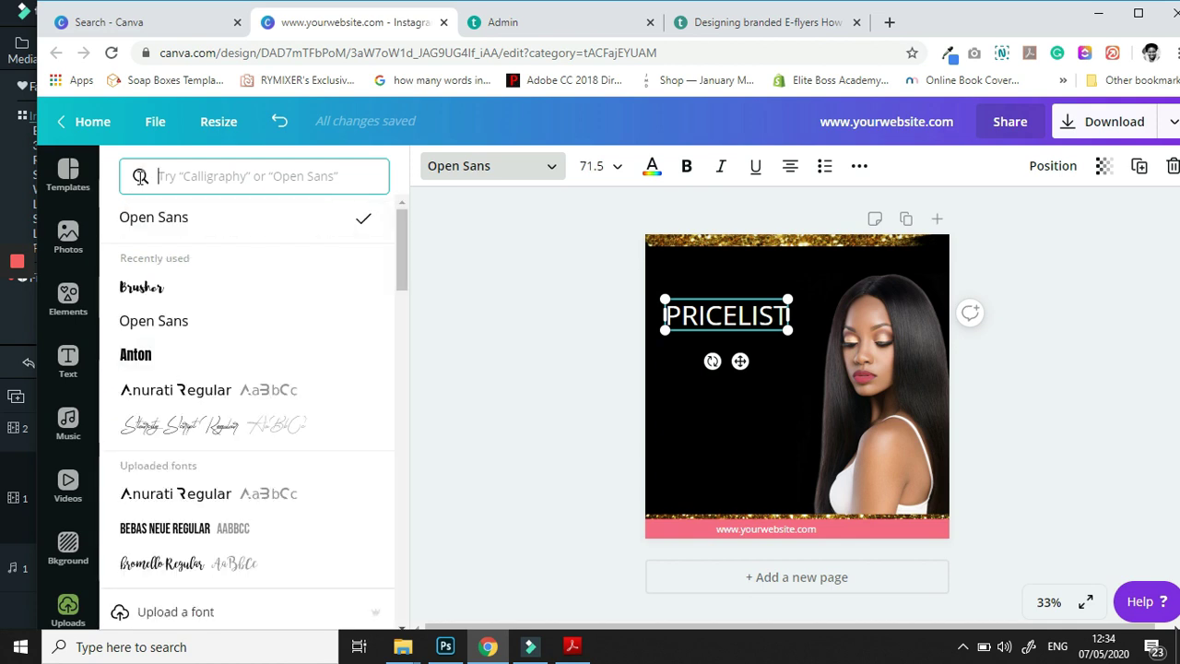
click(148, 368)
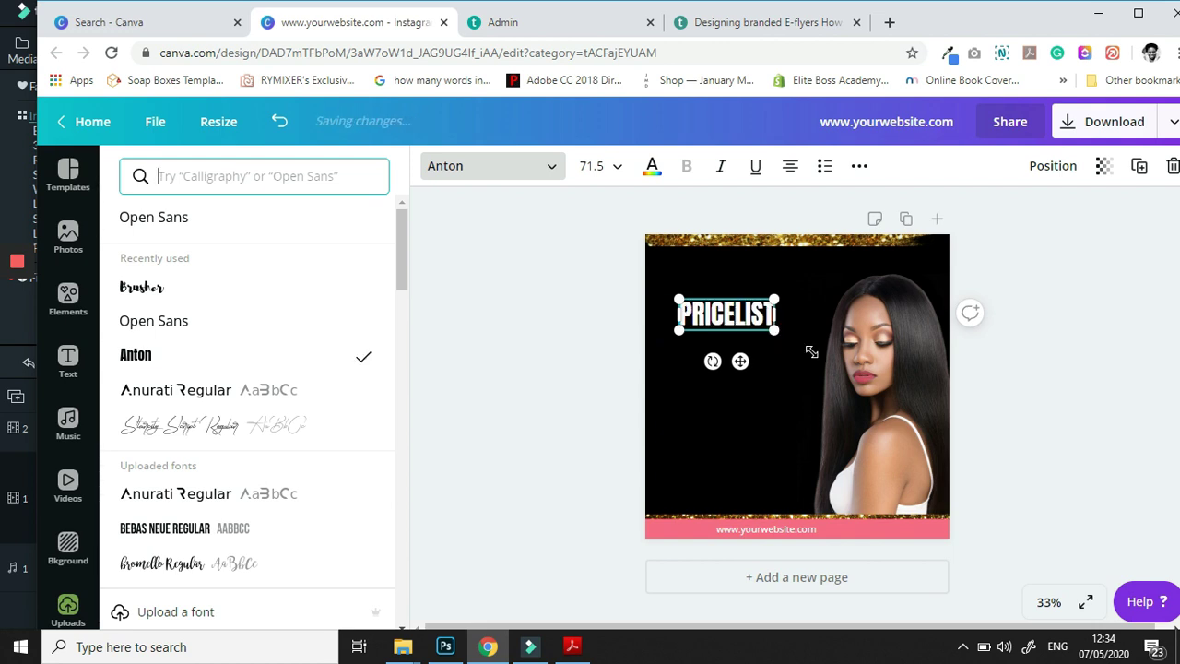
Enlarge the PRICELIST heading to about size 111 and reposition it on the black area beside the woman's head.
drag(811, 351, 827, 353)
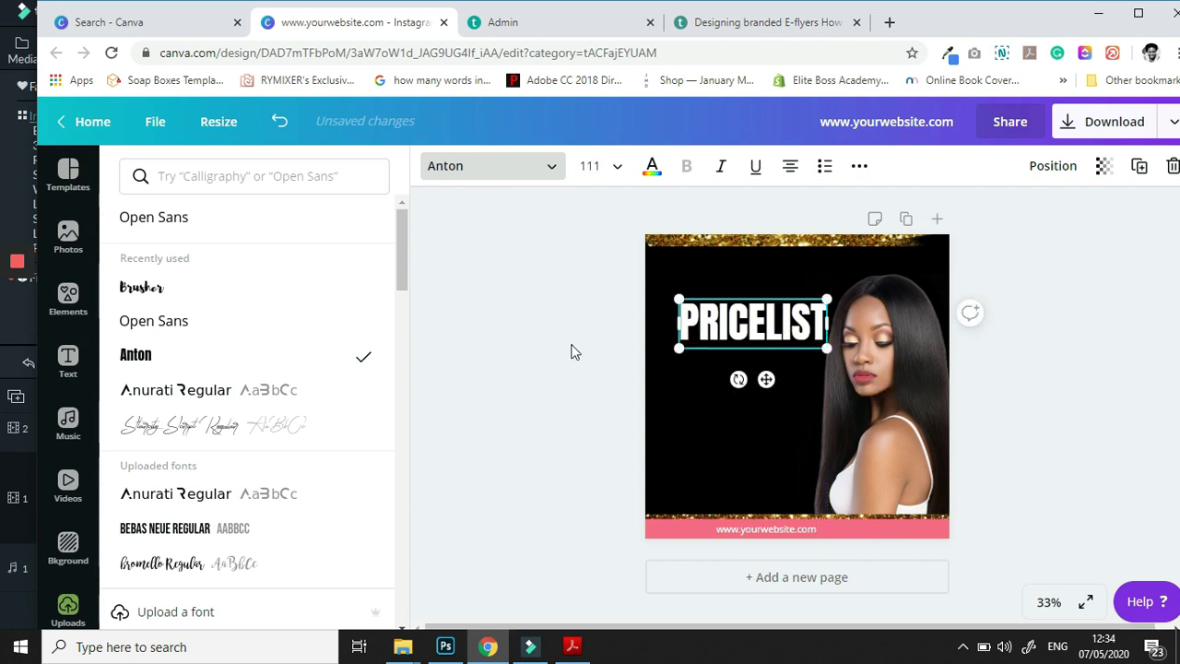
click(621, 345)
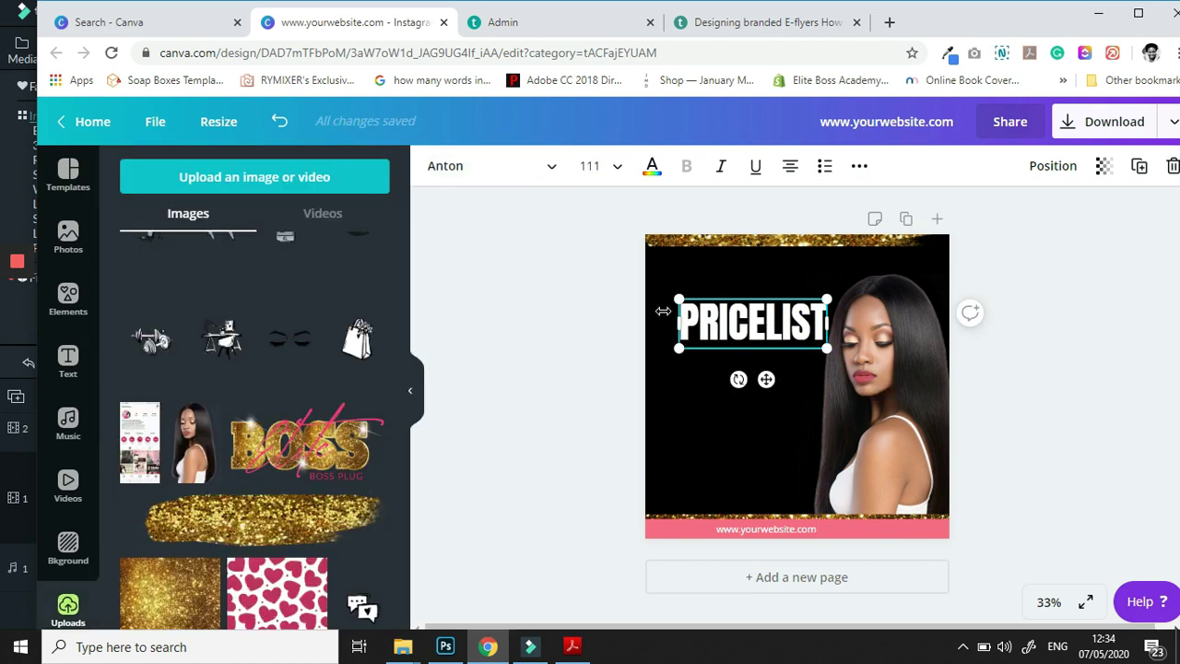
click(590, 304)
click(772, 333)
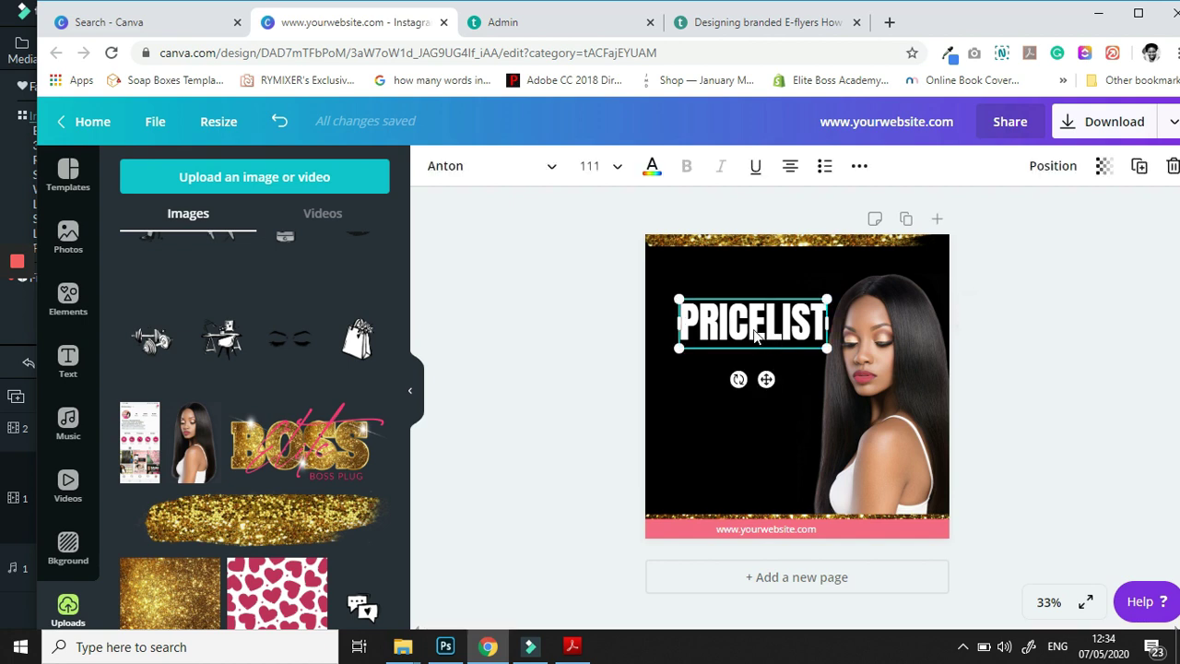
mouse_move(754, 330)
mouse_down()
mouse_move(743, 323)
mouse_move(760, 329)
mouse_up()
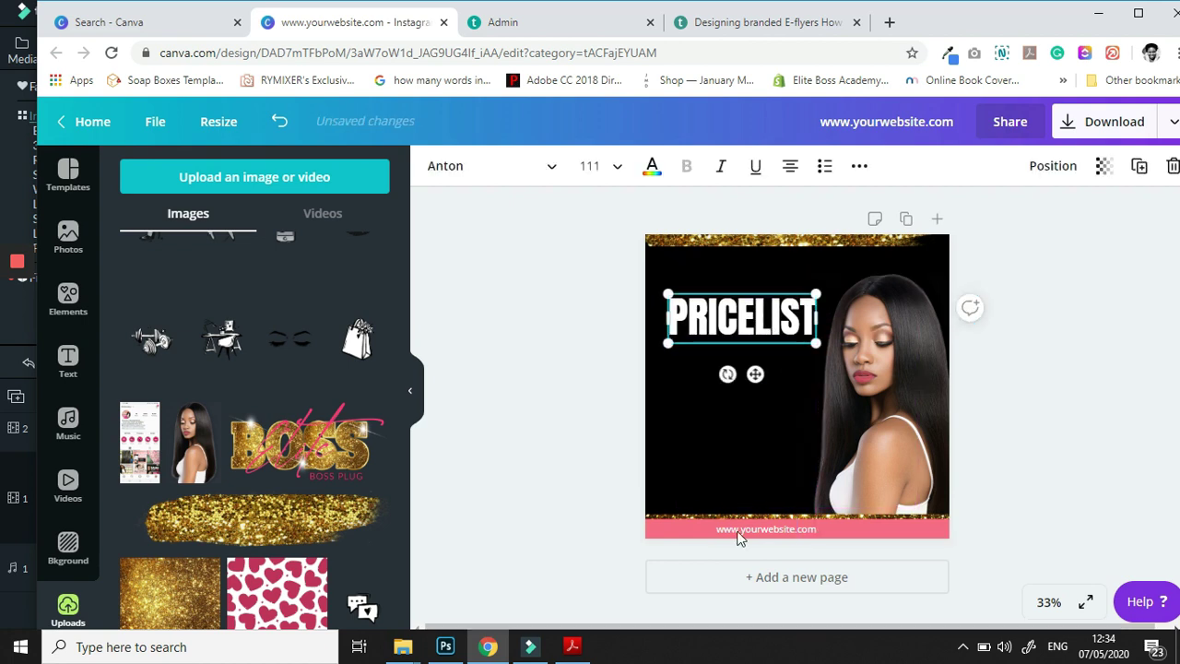
Duplicate the footer website text and place the copy on the black area below the PRICELIST heading, centred on it.
double_click(743, 530)
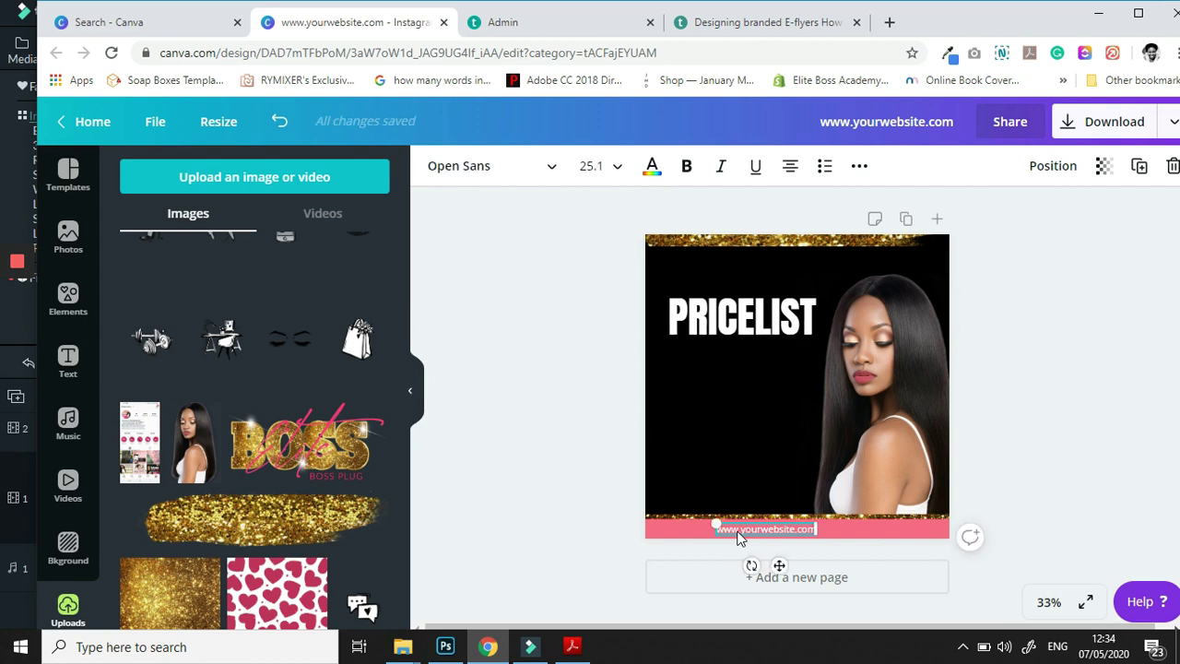
click(1138, 166)
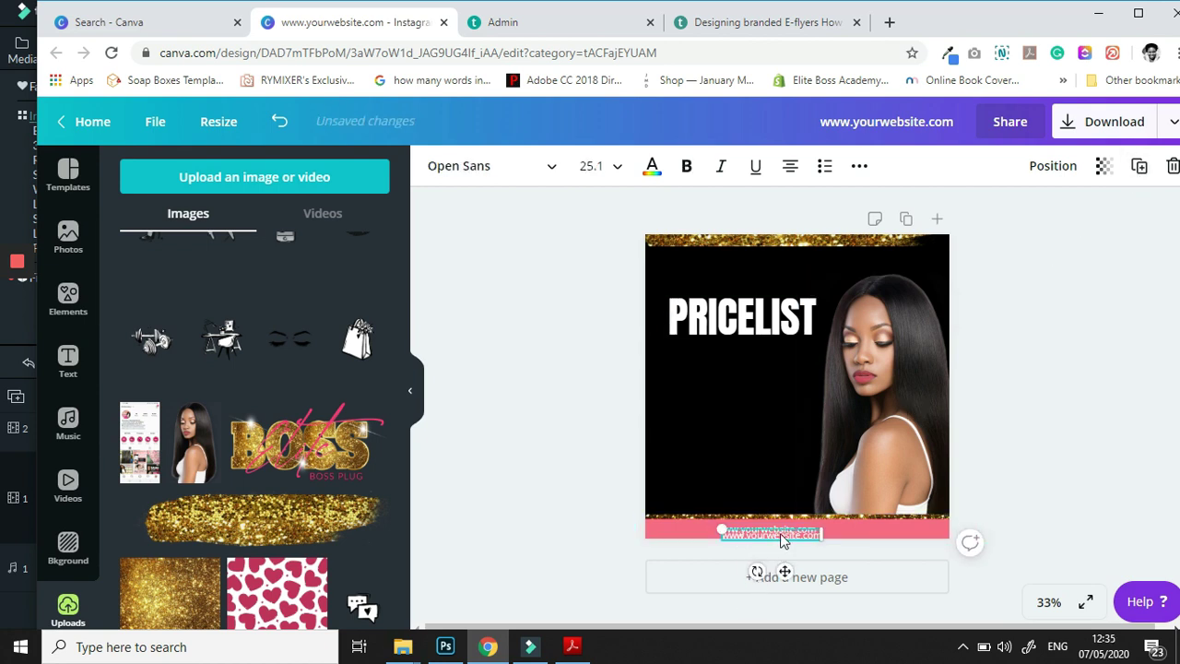
drag(782, 540, 748, 422)
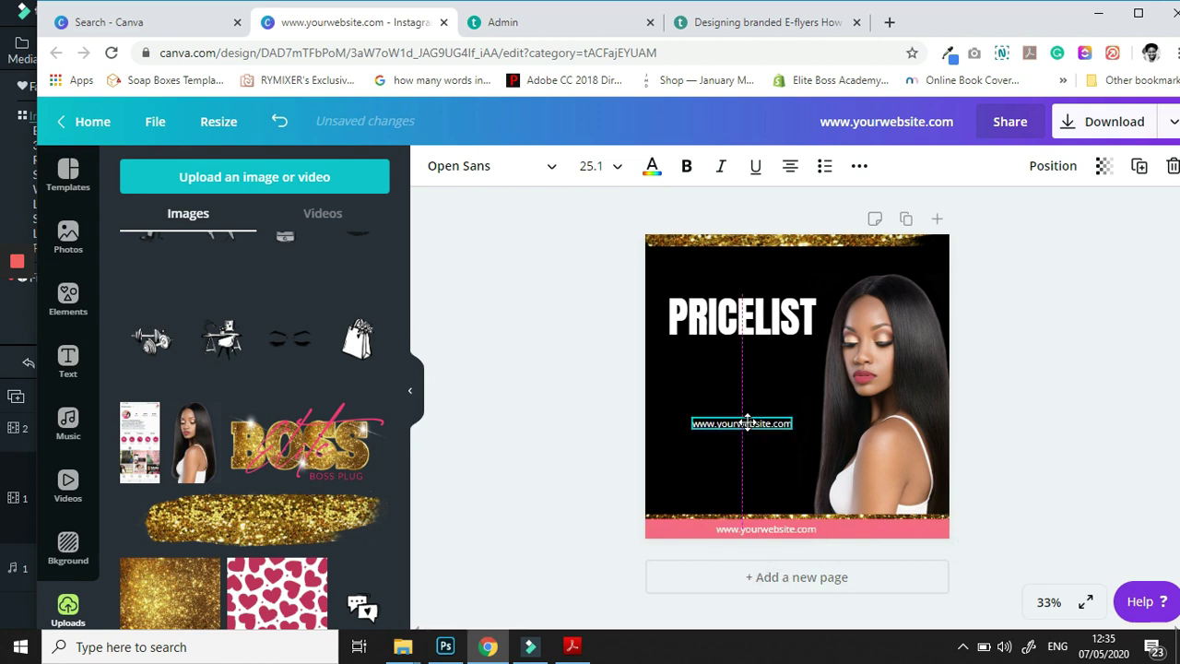
Reword the copied website text as eLITE BOSS and enlarge it to about size 74.4 across the top of the PRICELIST heading.
double_click(749, 422)
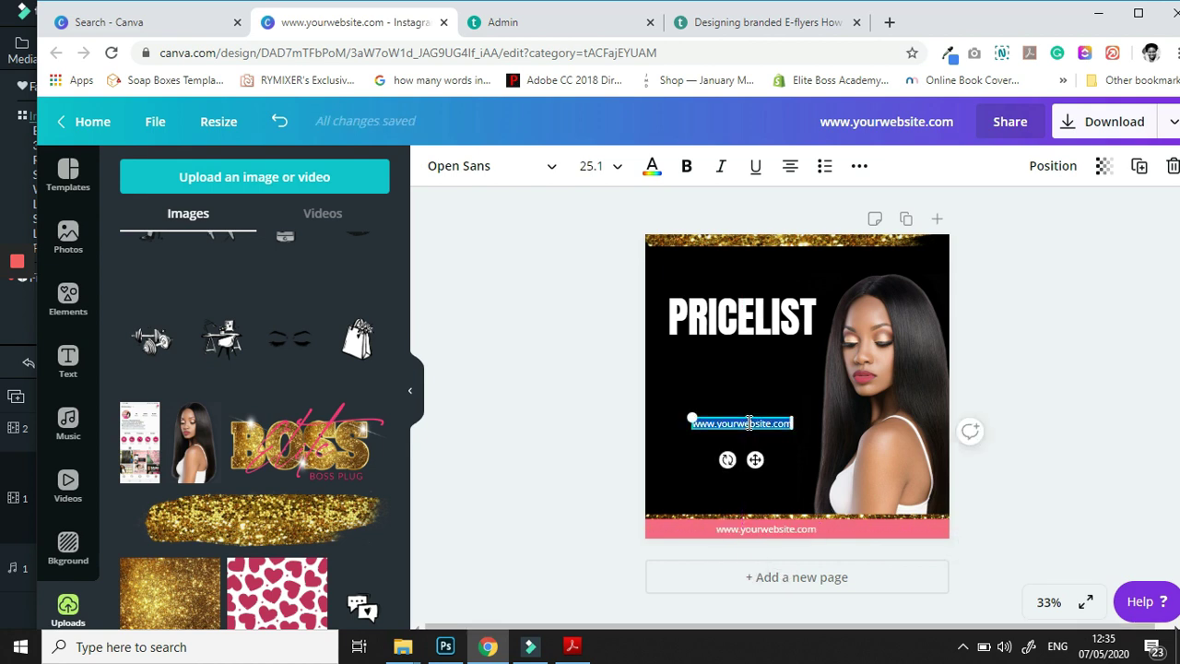
text(ELIT)
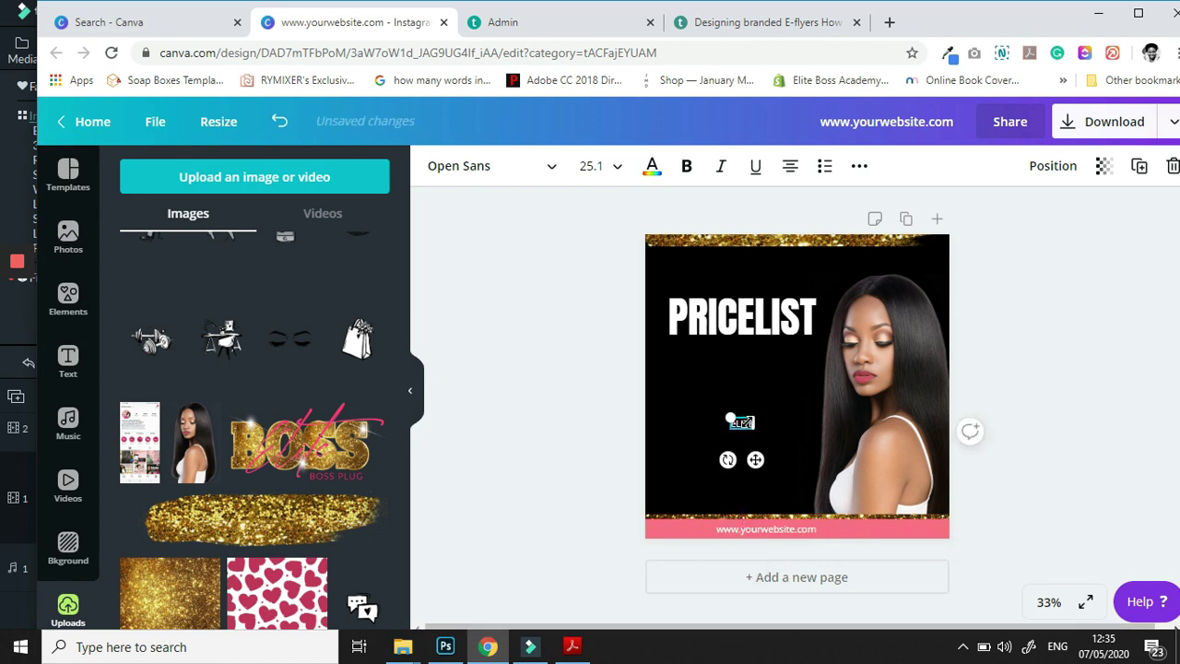
text(E BOSS)
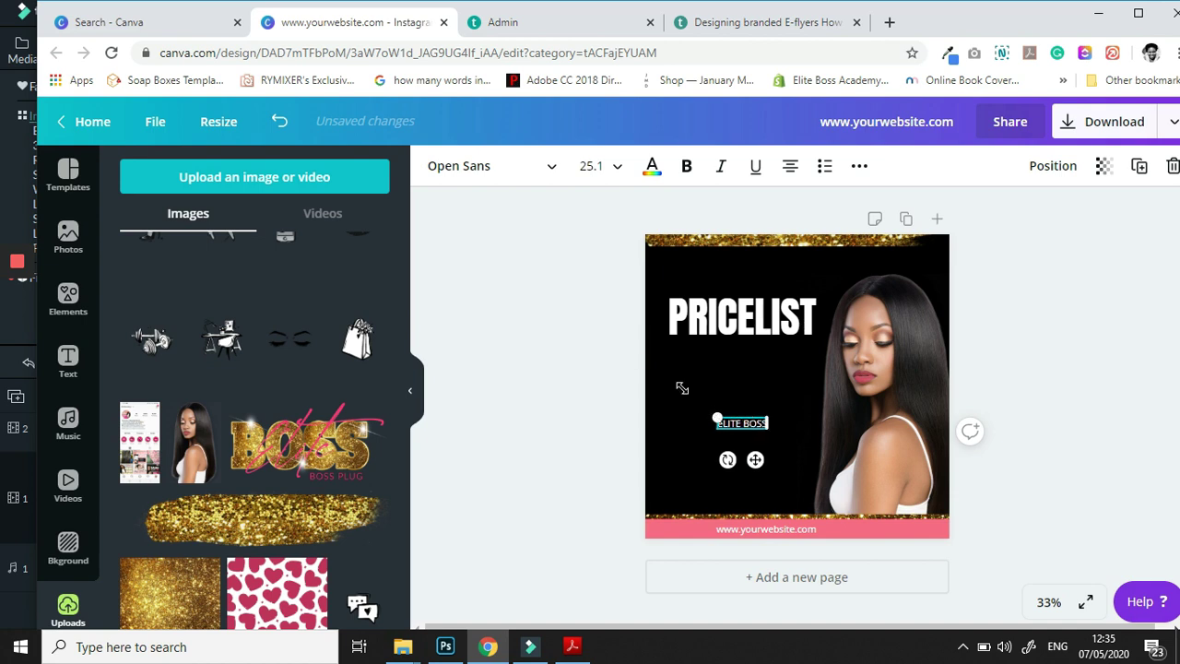
mouse_move(636, 361)
mouse_down()
mouse_move(629, 353)
mouse_move(640, 366)
mouse_up()
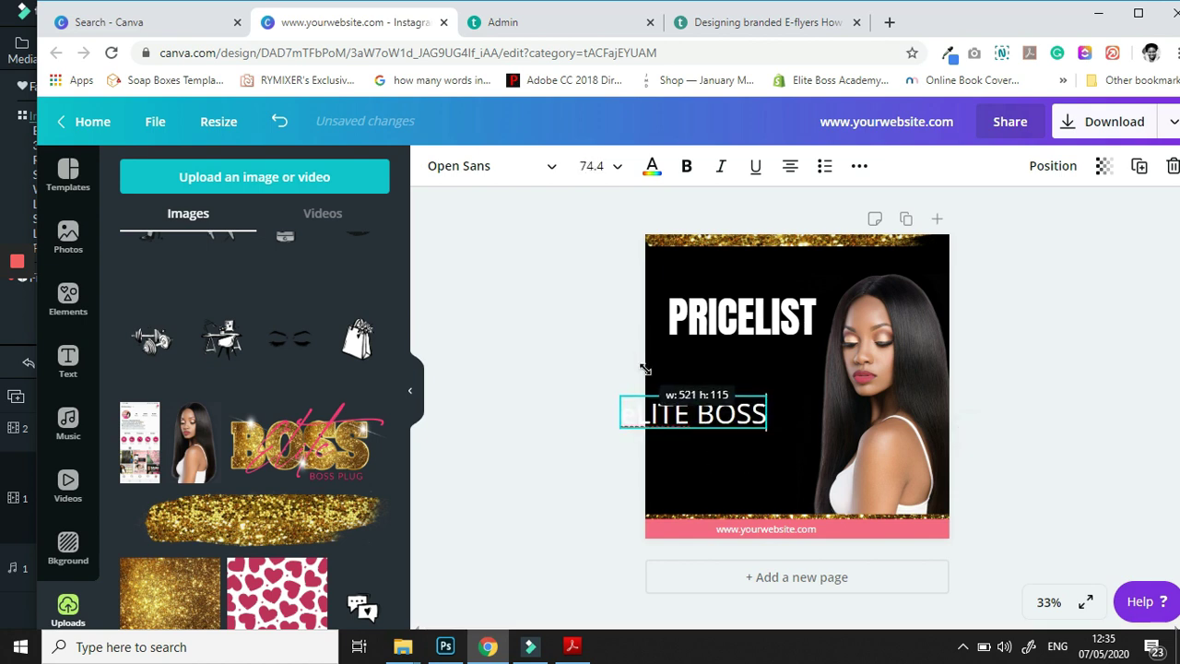
drag(708, 458, 759, 336)
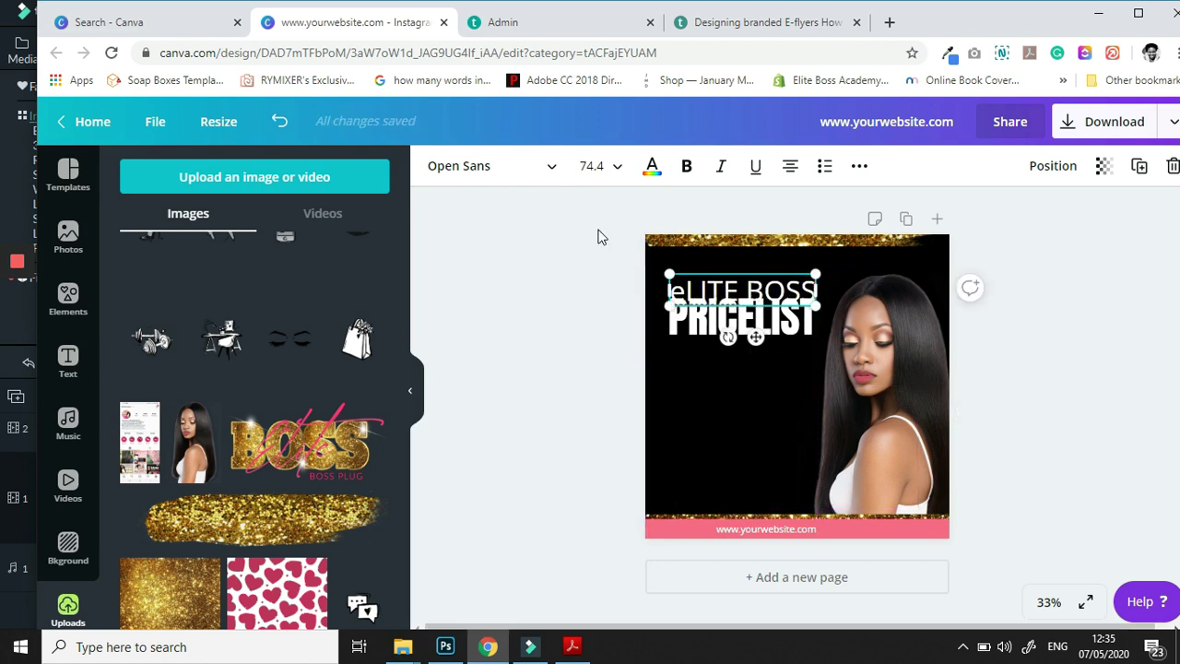
Apply the uploaded Signatie Regular script font to the eLITE BOSS text.
click(552, 175)
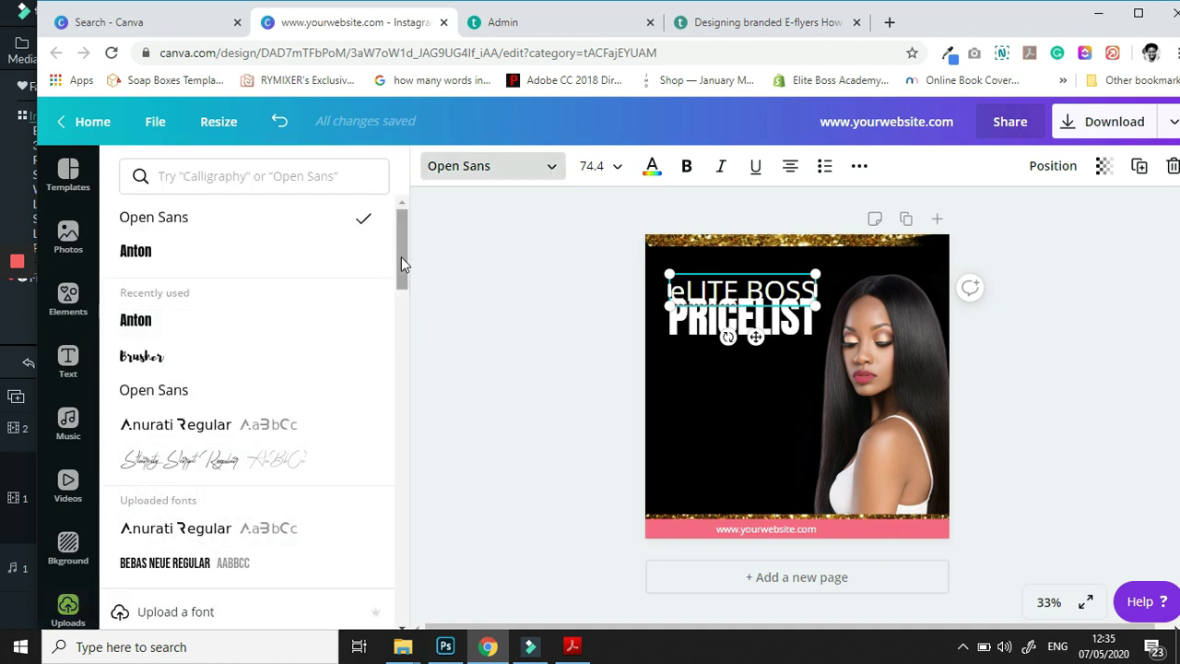
drag(401, 257, 375, 341)
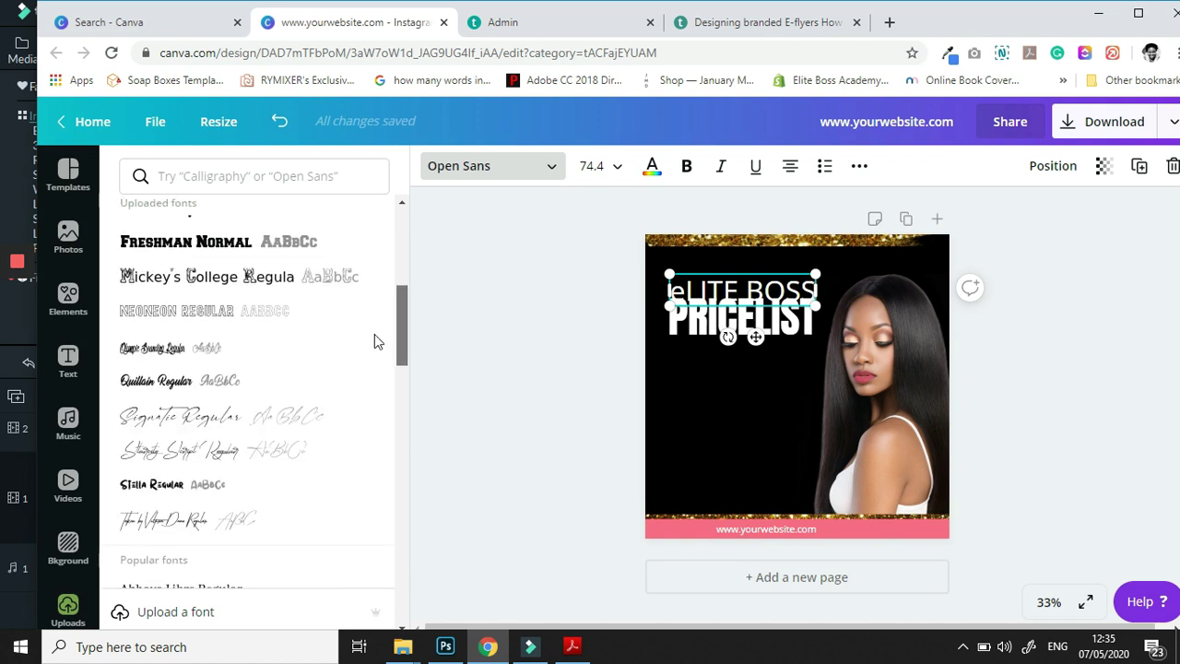
click(232, 424)
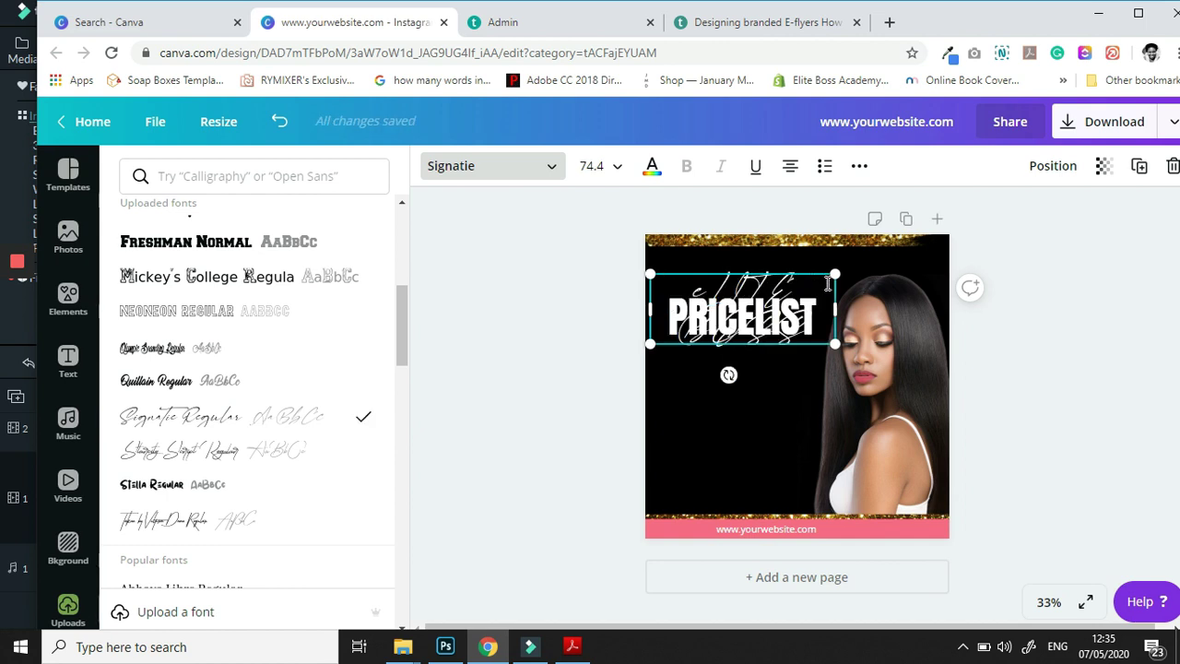
Change the script text's wording to Elite Boss and widen its box to about 713 so it fits on one line.
drag(828, 319, 804, 297)
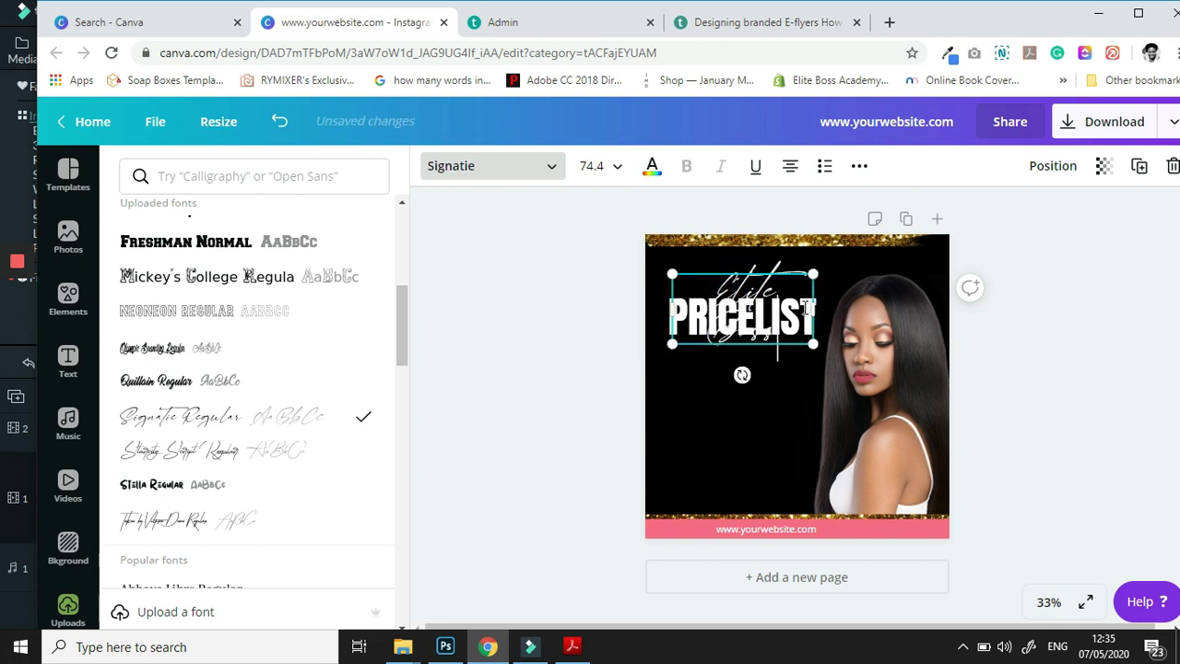
drag(856, 299, 875, 295)
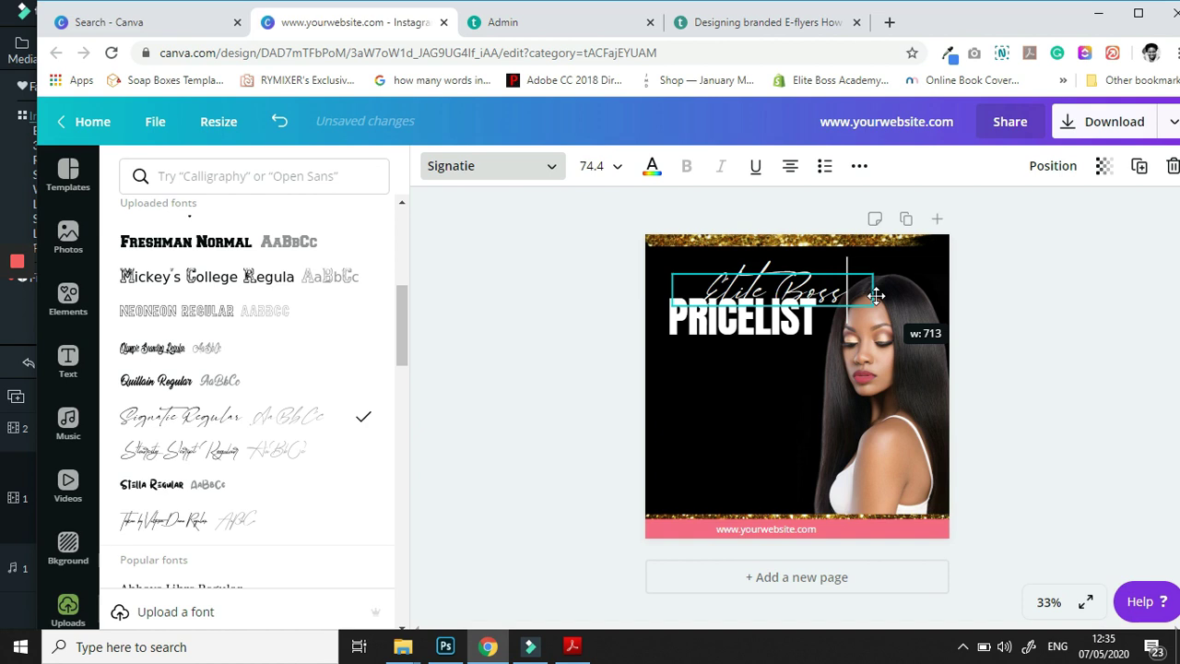
Colour the Elite Boss script text in the document's pink and arrange it with PRICELIST tucked closely beneath it.
click(651, 166)
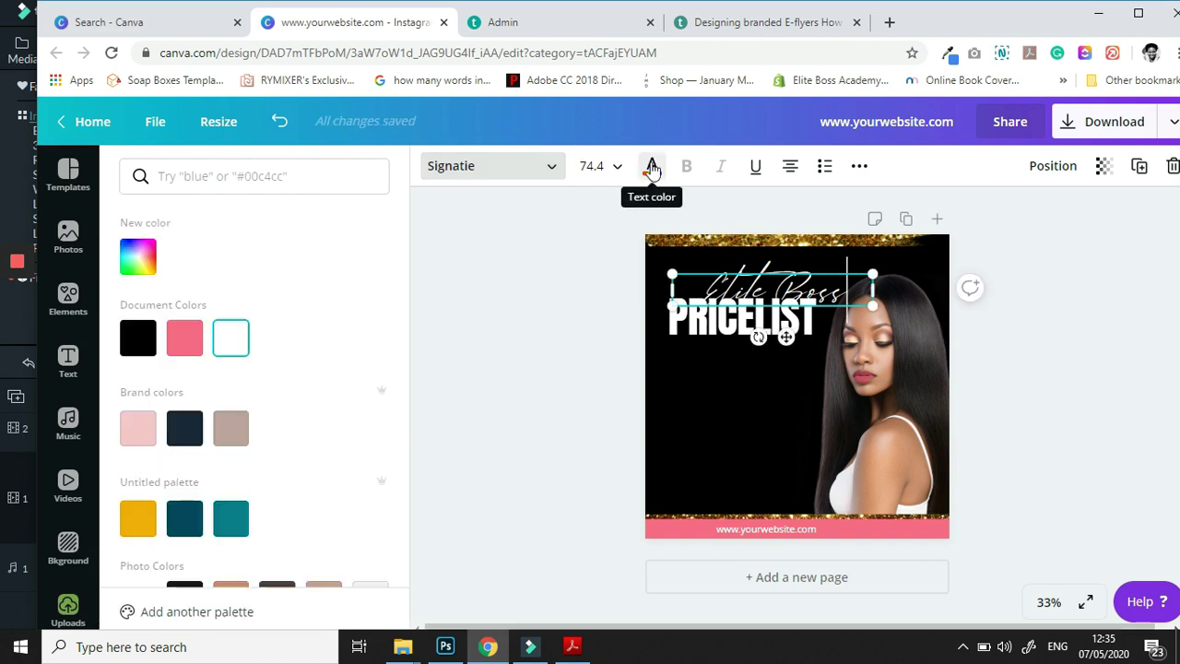
click(185, 339)
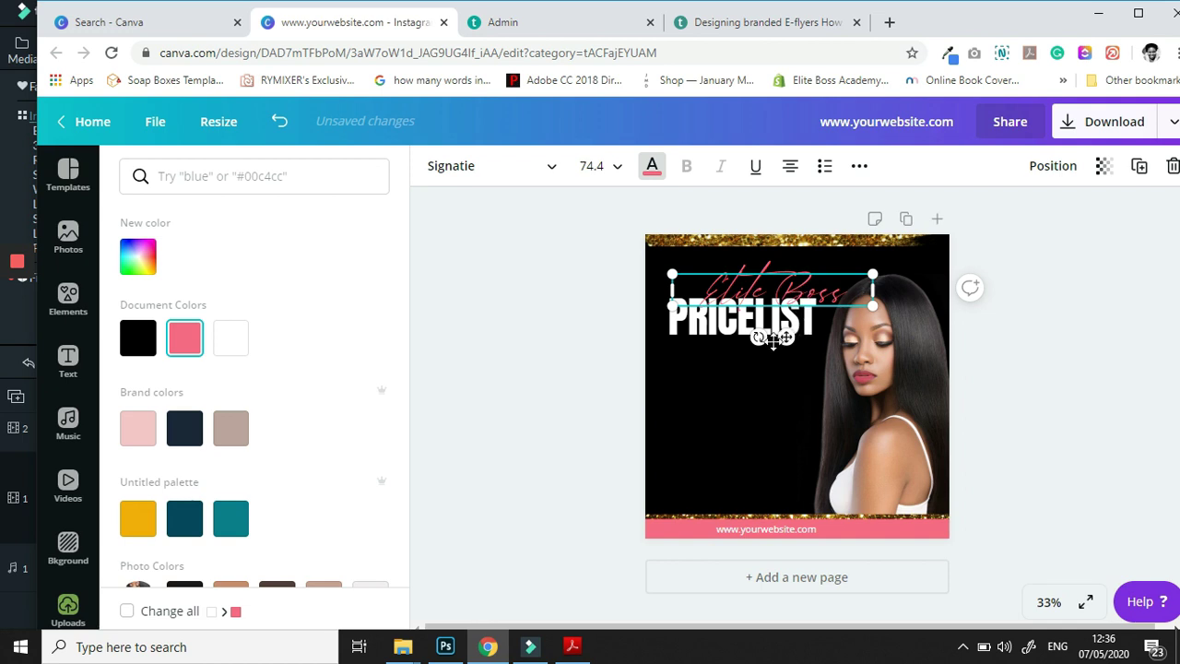
drag(765, 339, 762, 325)
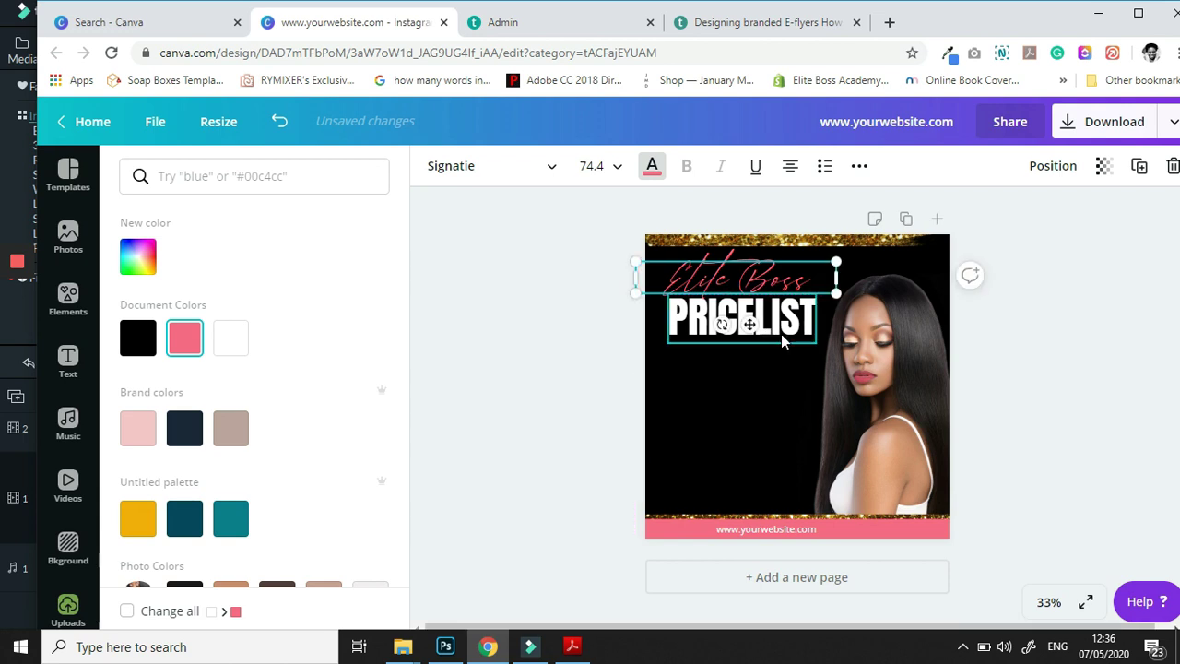
click(780, 334)
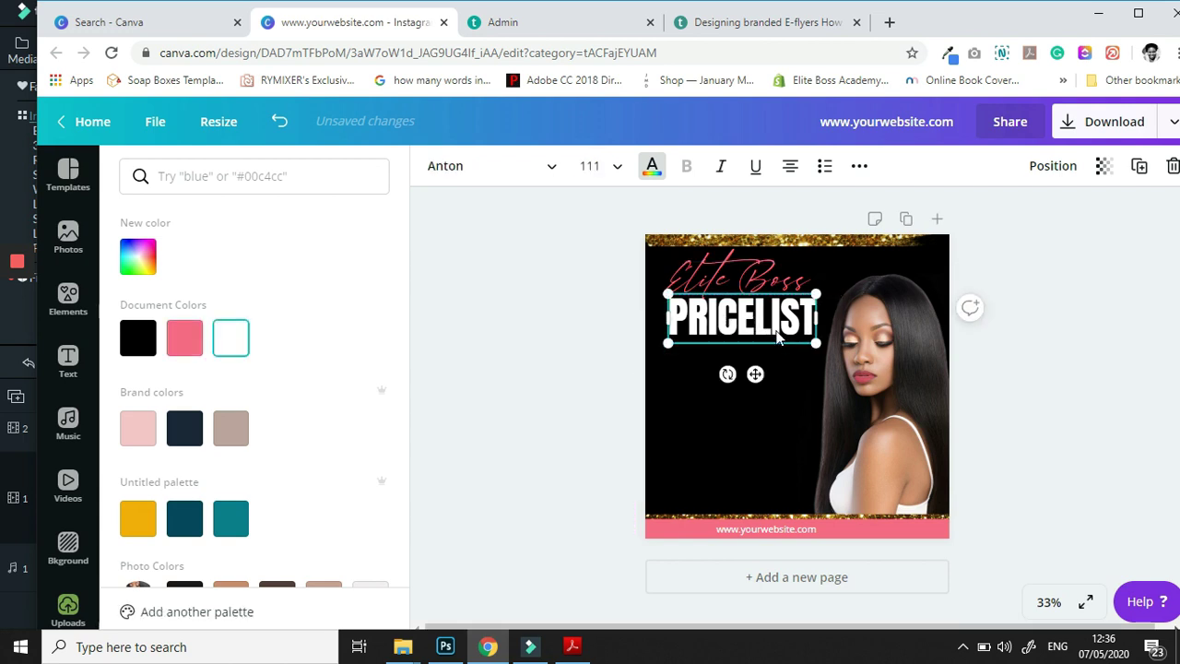
drag(776, 330, 772, 320)
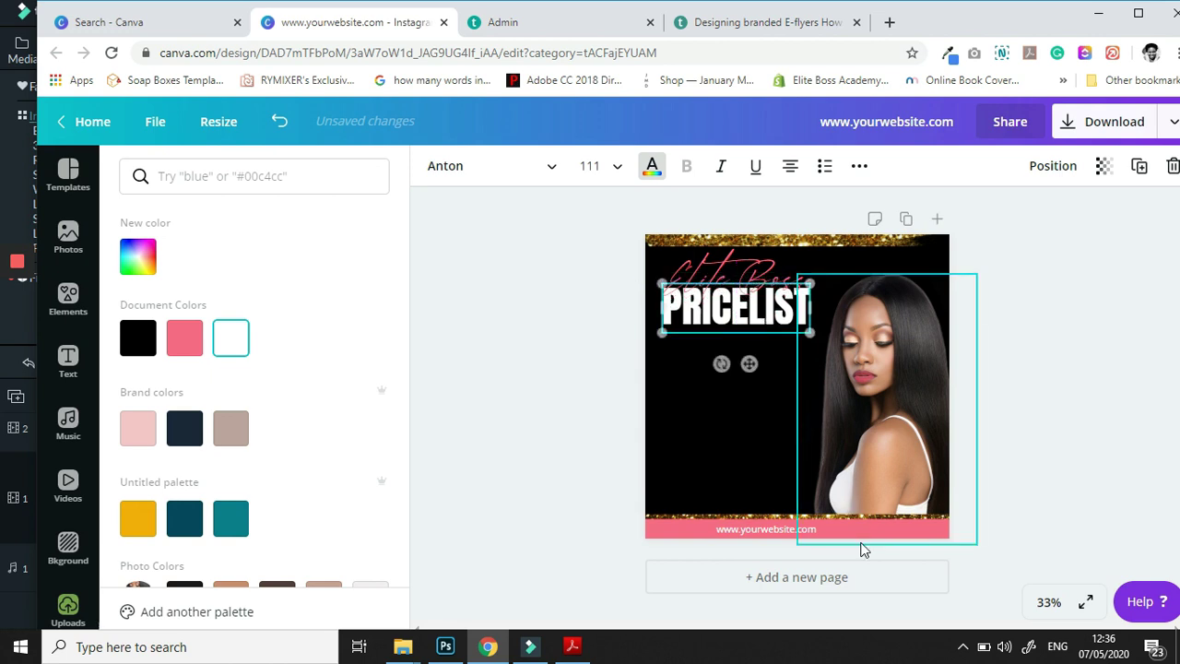
Add a square shape, shrink it into a small portrait rectangle, and place it on the black area below the PRICELIST heading.
click(1048, 604)
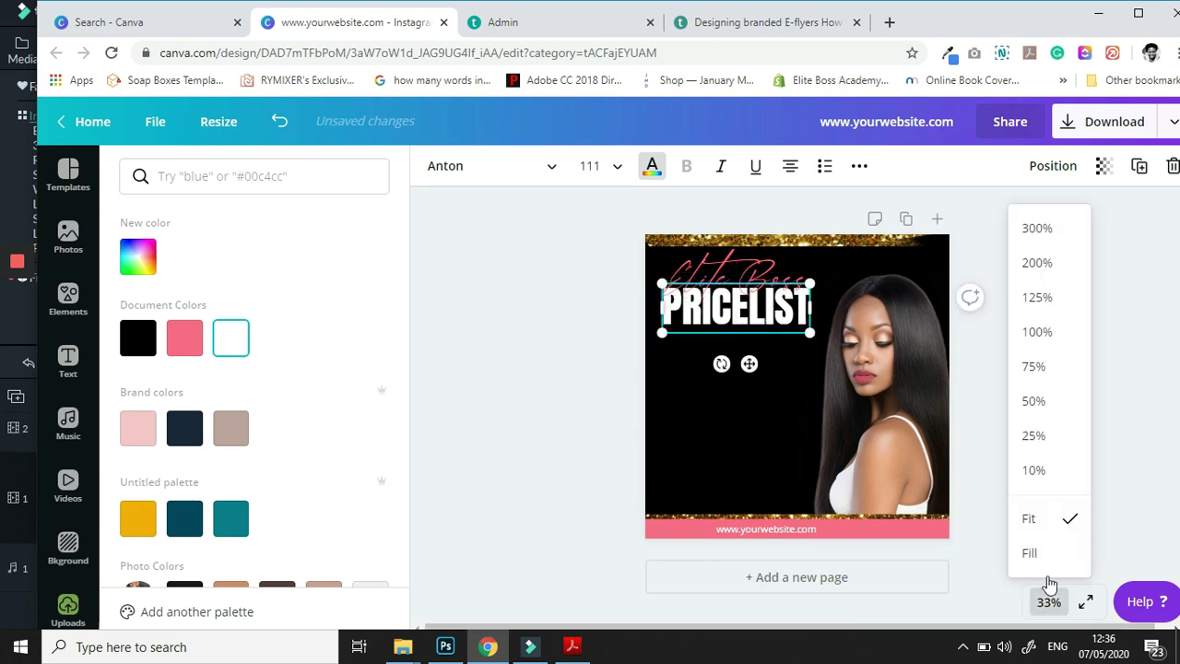
click(1034, 402)
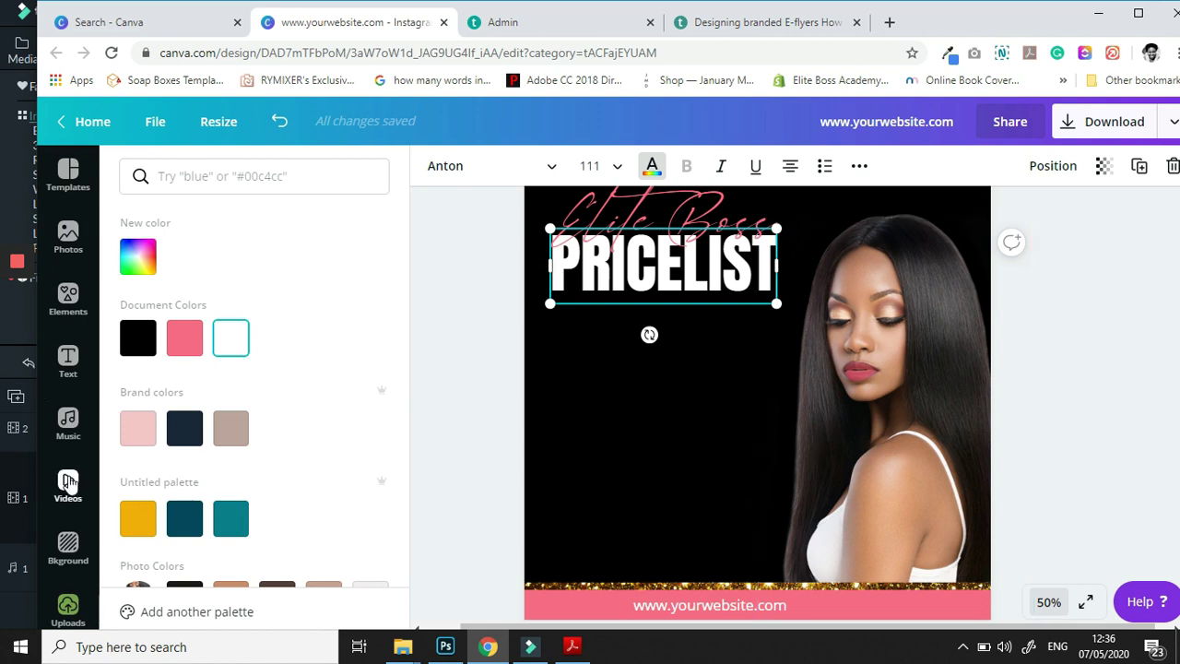
click(81, 316)
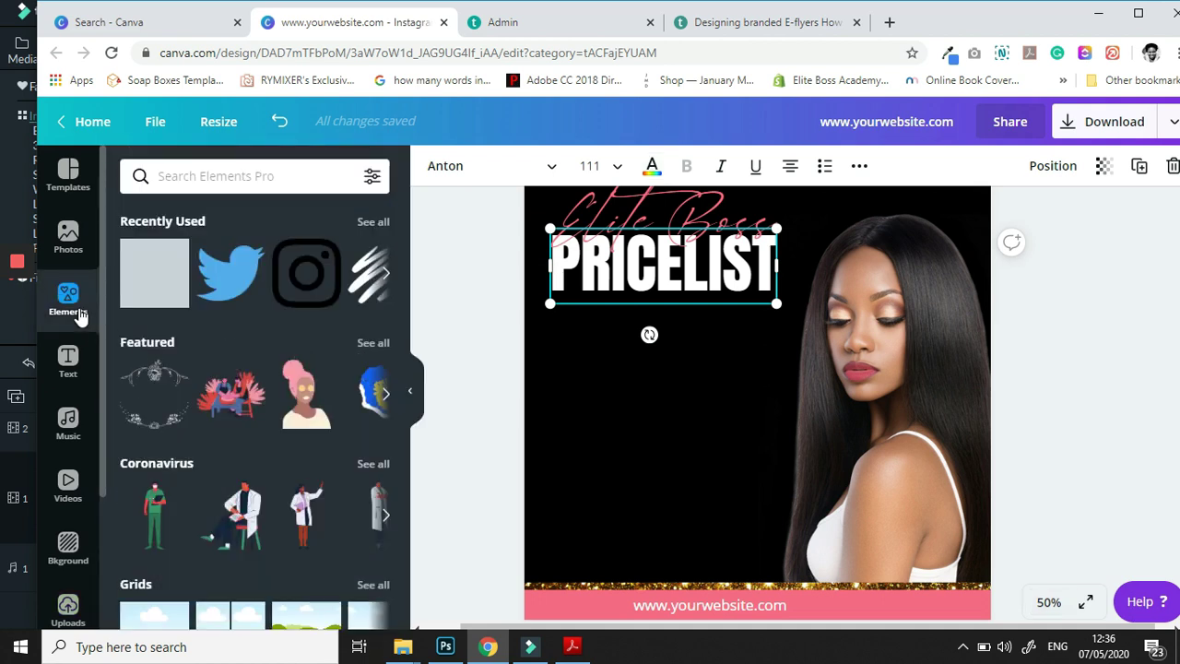
click(143, 287)
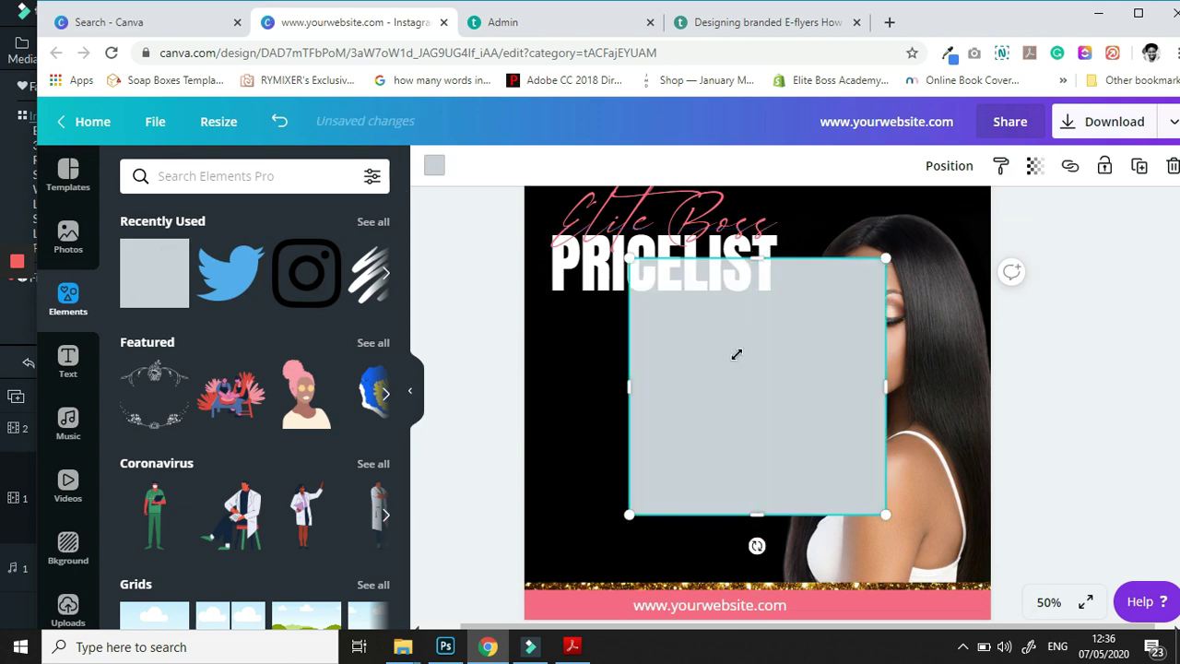
drag(737, 354, 750, 331)
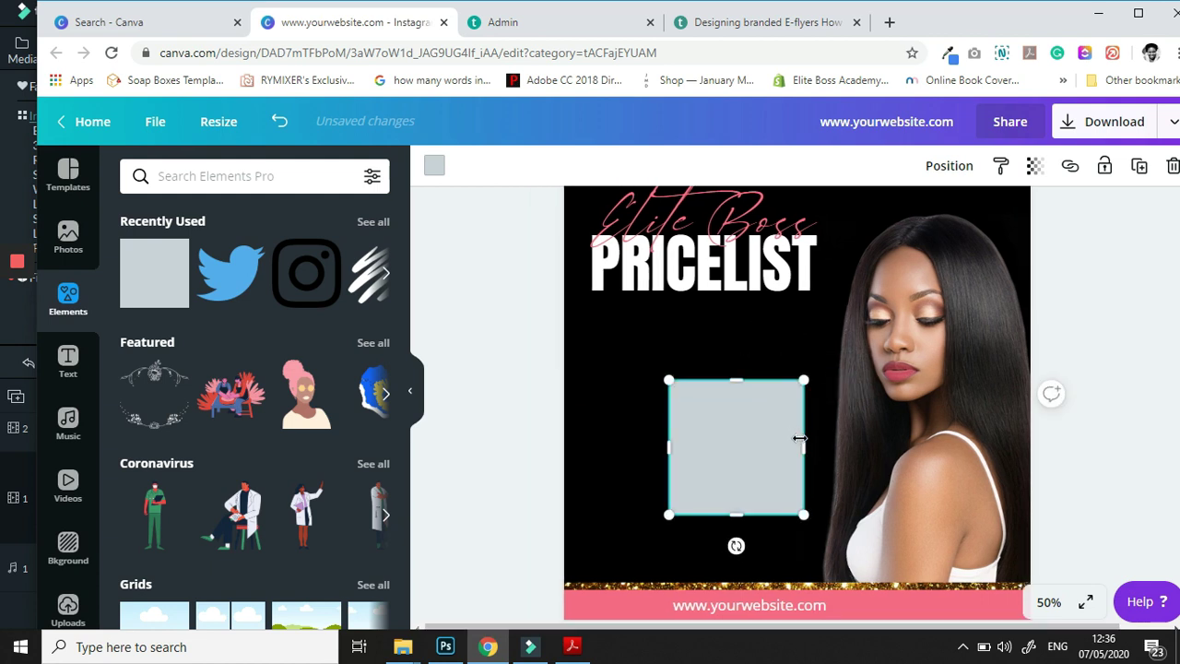
drag(799, 438, 769, 439)
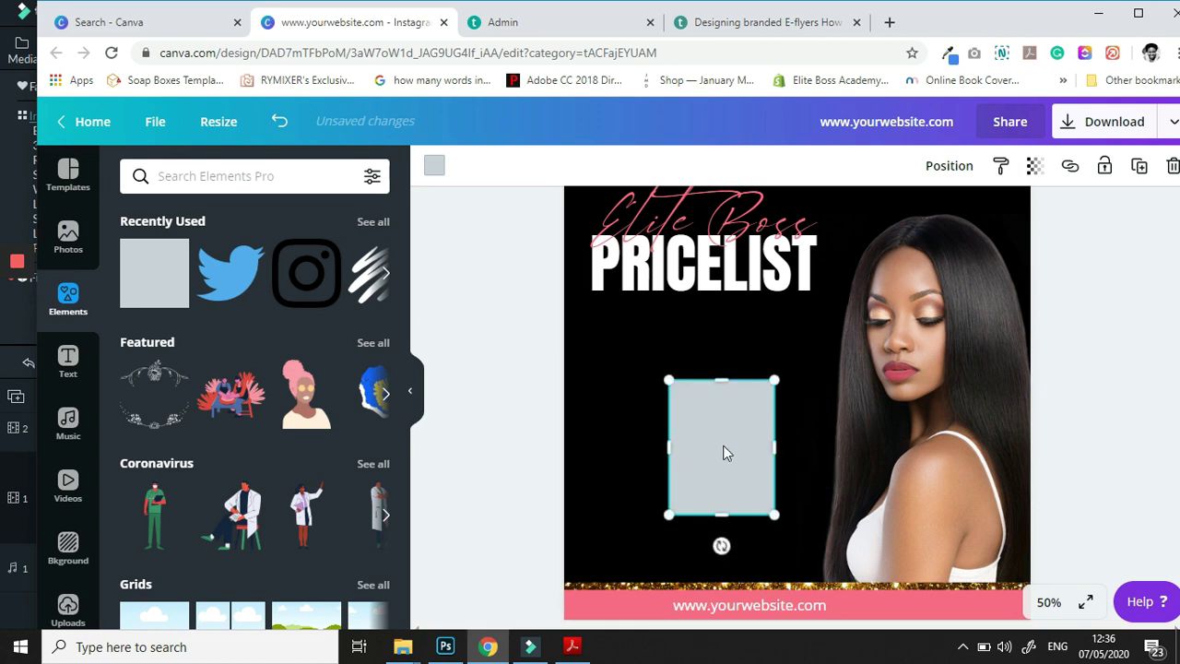
drag(725, 443, 639, 397)
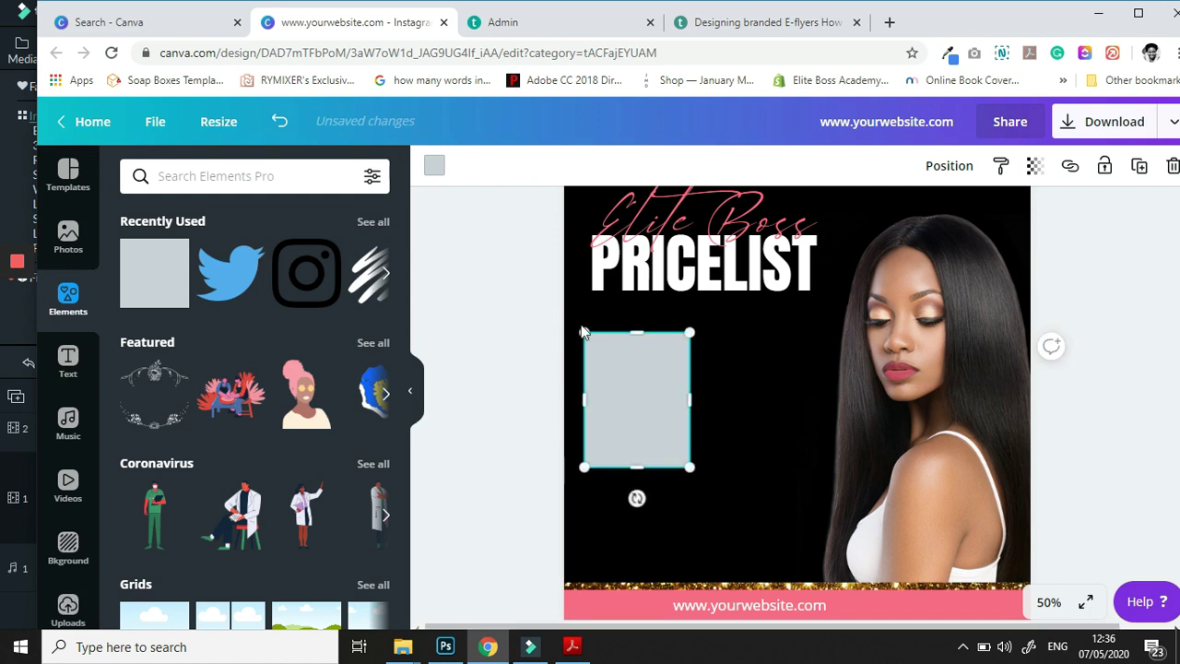
Fill the rectangle below the PRICELIST heading with the document's pink.
click(435, 166)
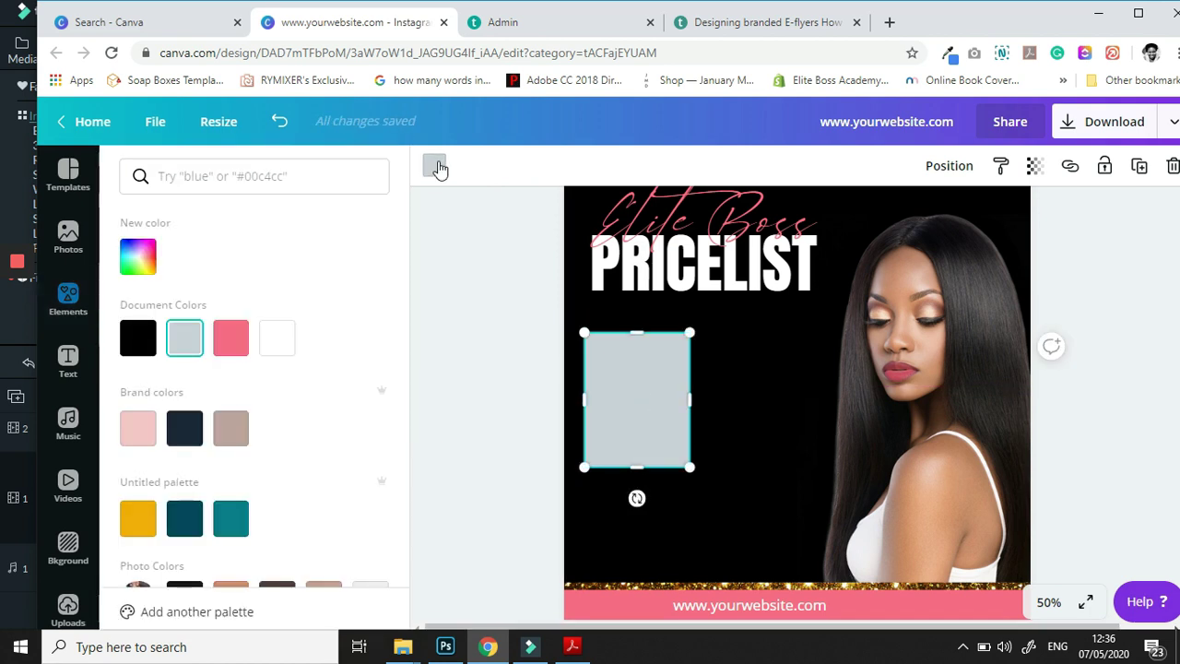
click(231, 337)
Add the uploaded gold glitter square, stretch it into a portrait rectangle about 353 high, and cover the pink box with it.
click(66, 608)
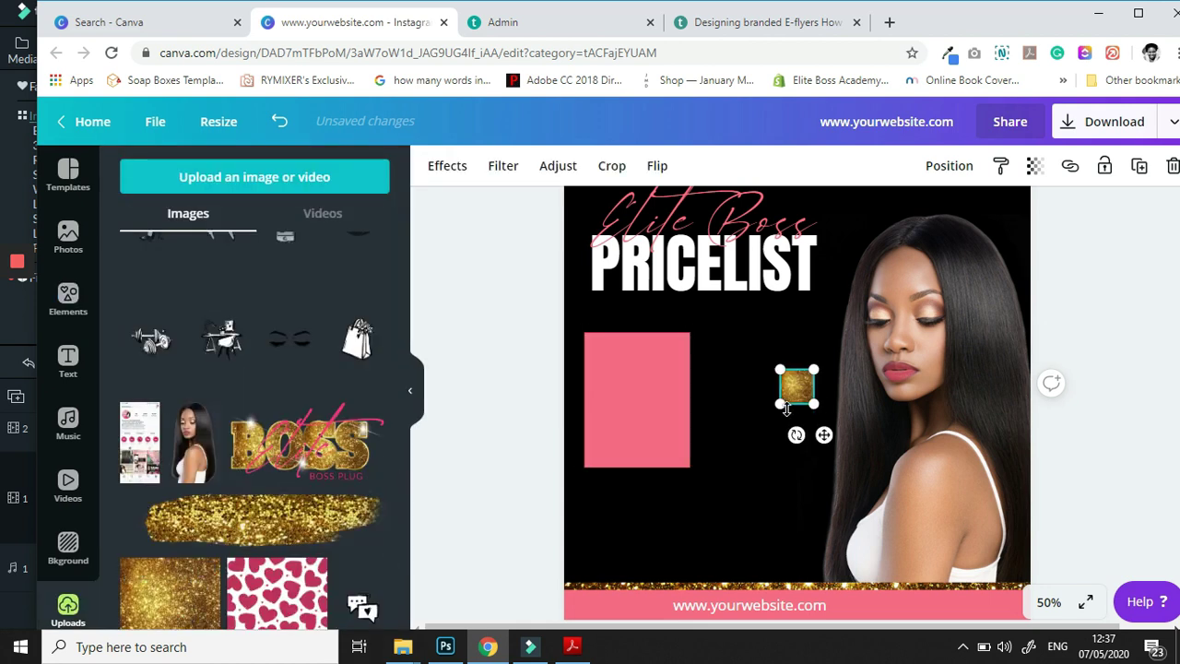
drag(785, 408, 706, 590)
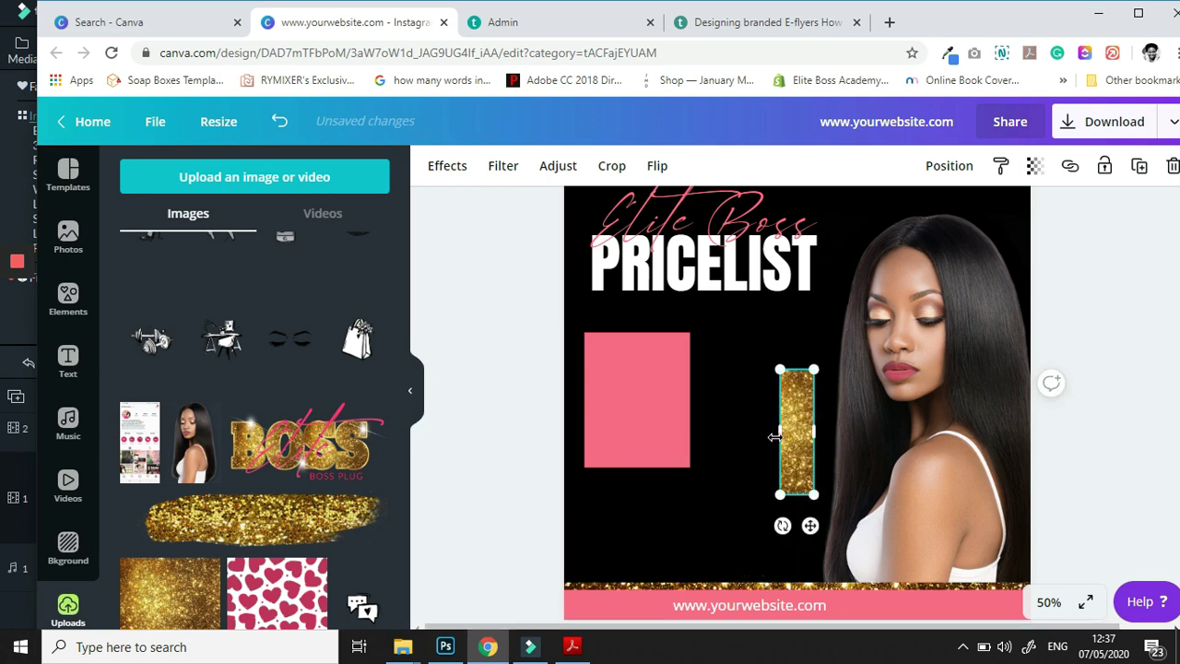
drag(757, 438, 697, 443)
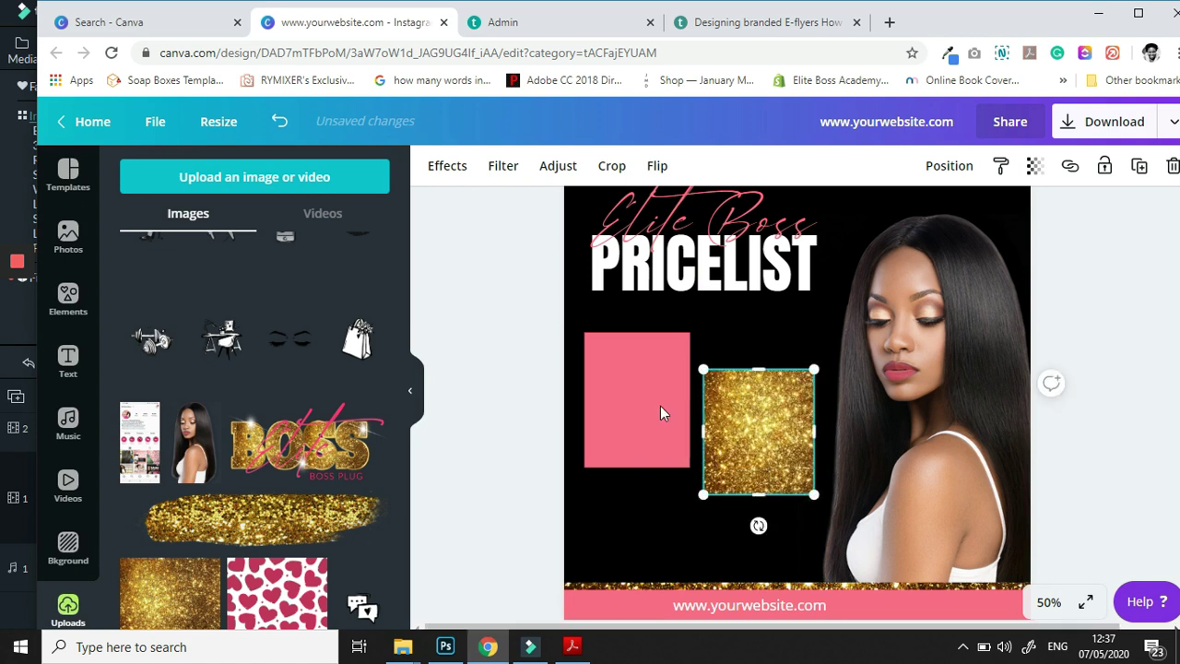
drag(769, 438, 648, 406)
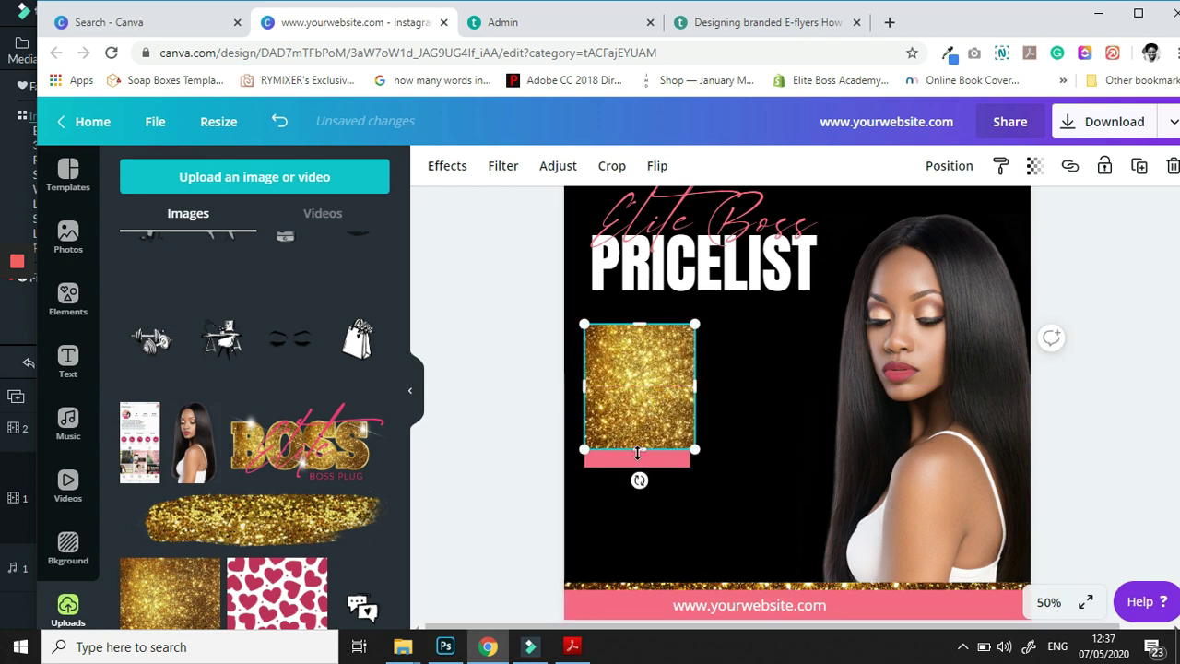
drag(634, 470, 634, 477)
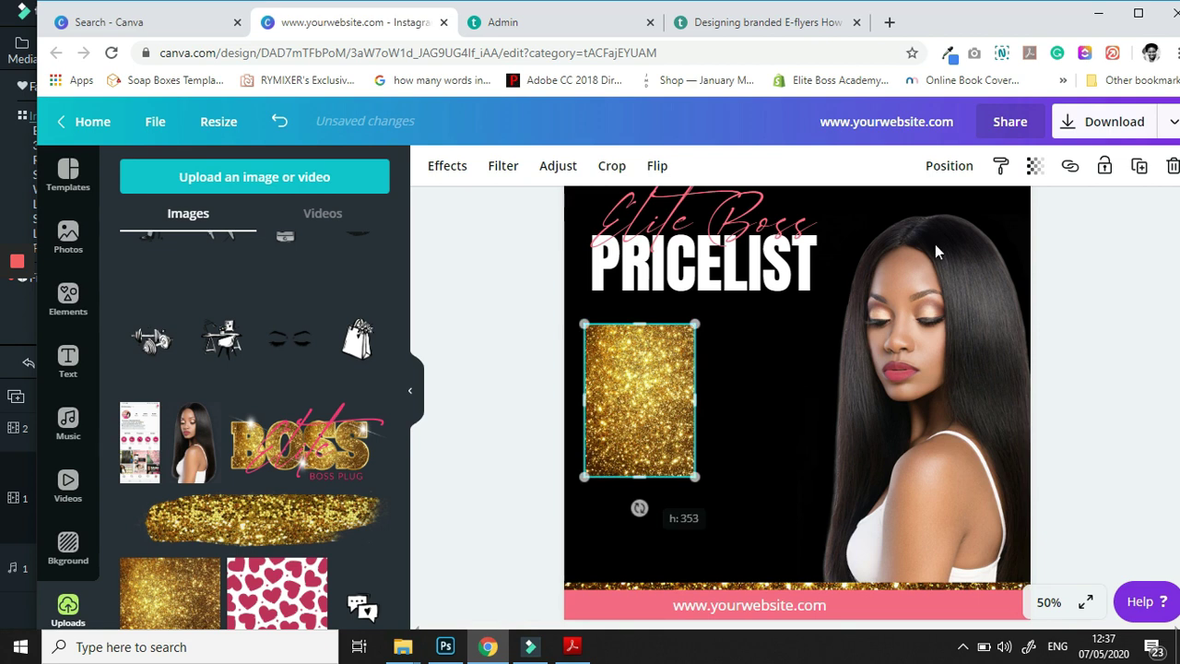
Send the gold glitter rectangle backward behind the pink box.
click(967, 173)
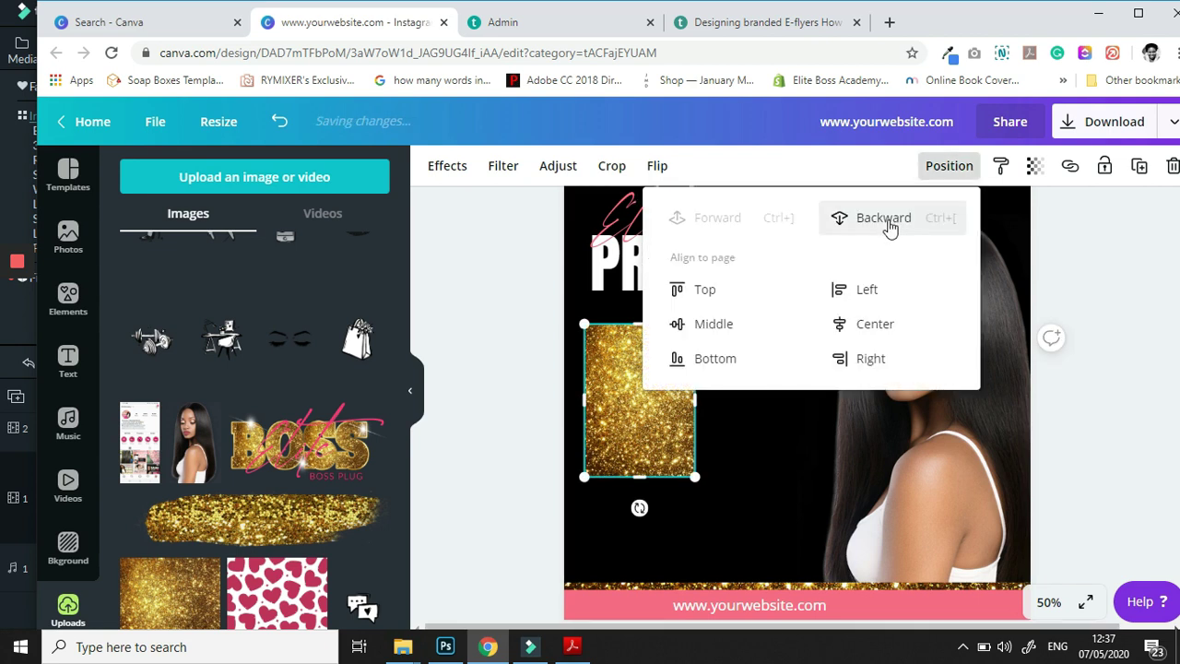
click(886, 223)
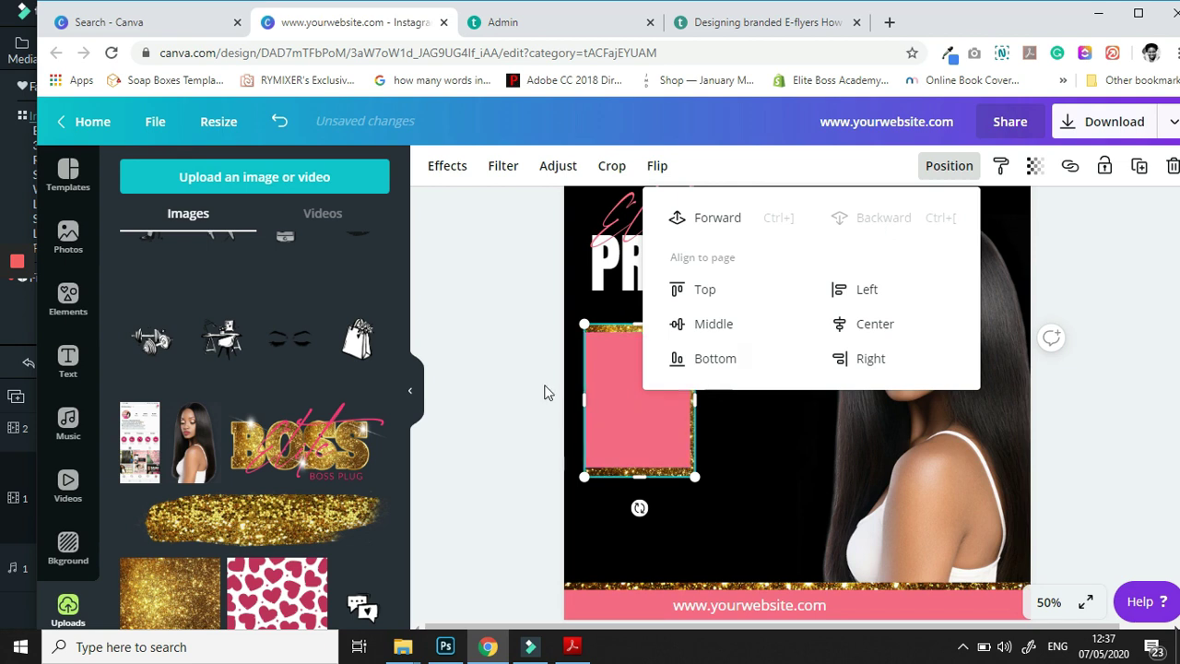
click(509, 377)
Centre the pink box over the glitter rectangle and trim the glitter's height to leave a thin, even gold border.
click(642, 411)
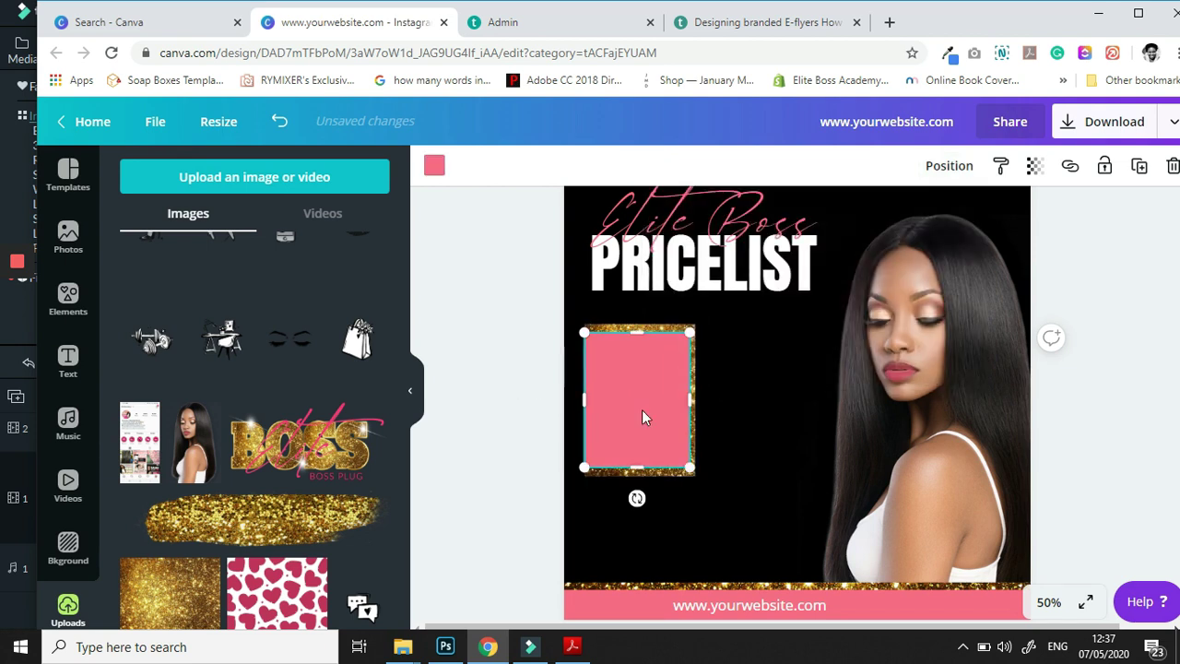
drag(642, 417, 644, 416)
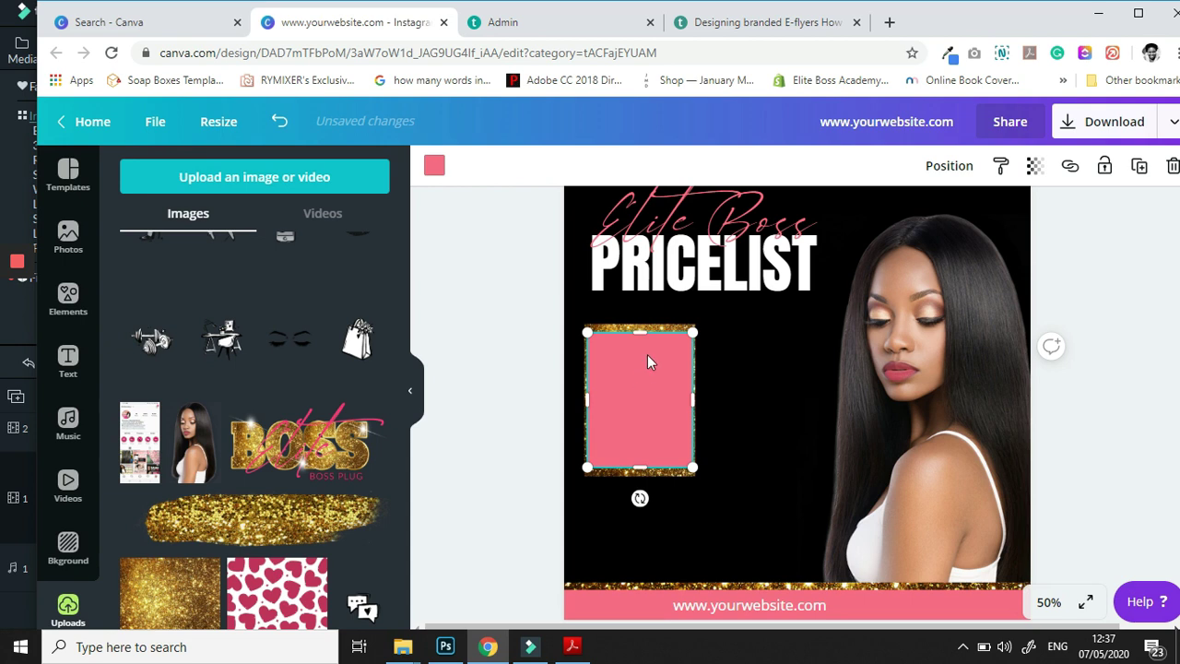
click(525, 488)
click(642, 472)
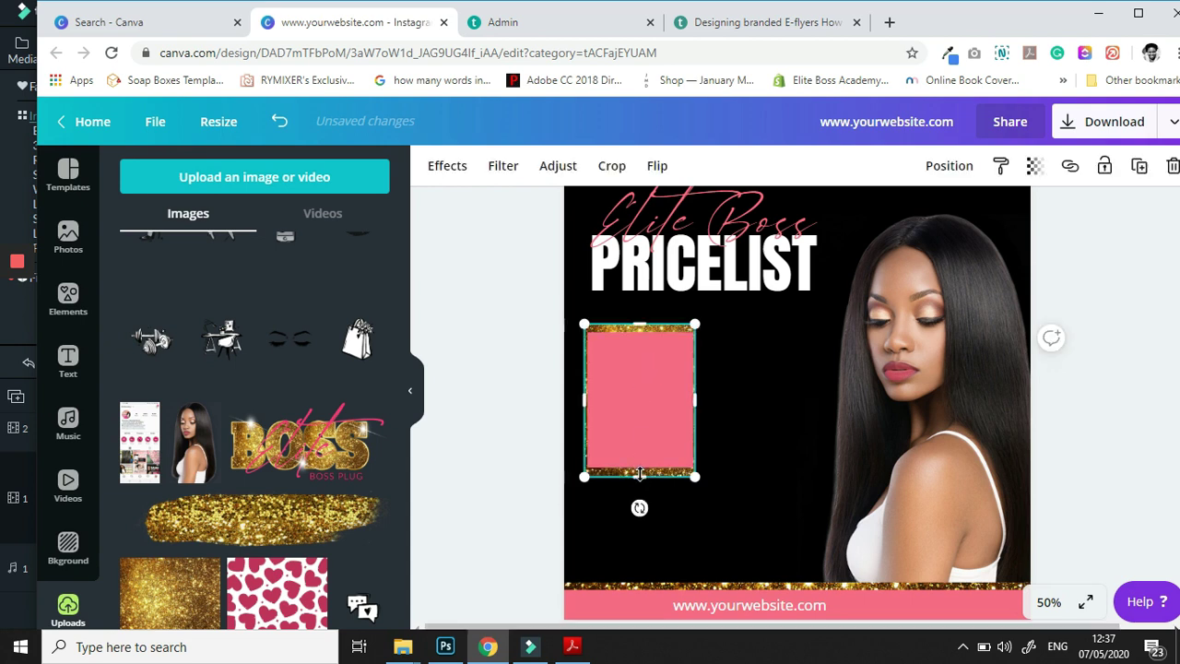
mouse_move(636, 467)
mouse_down()
mouse_move(635, 482)
mouse_move(636, 468)
mouse_up()
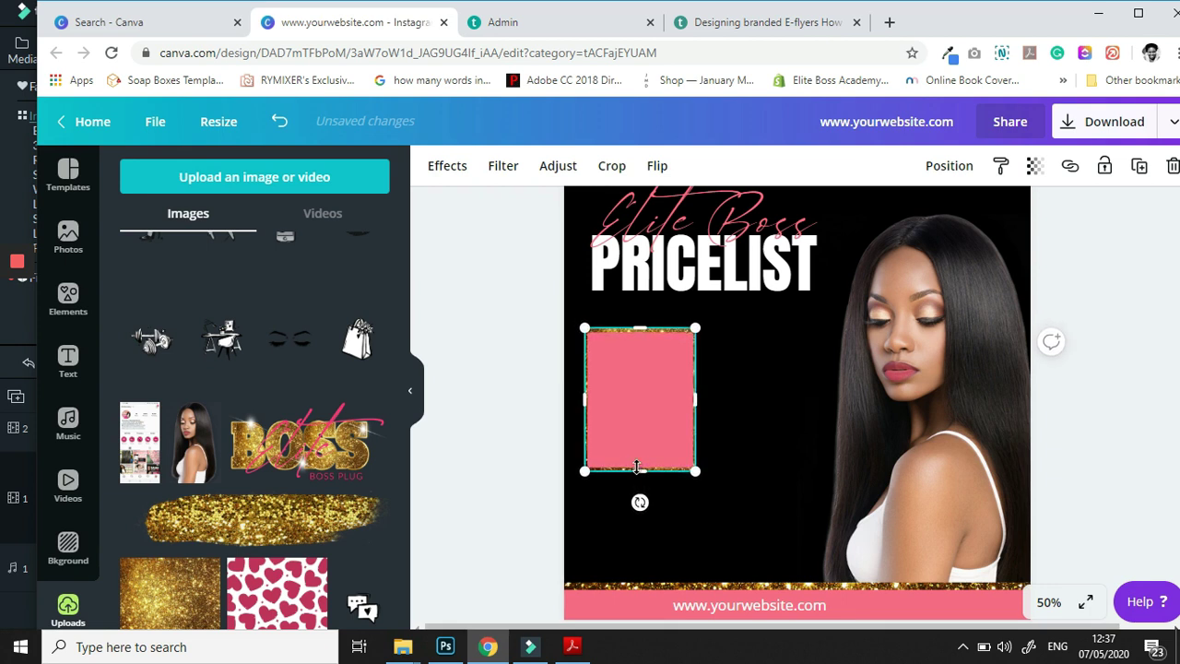
click(502, 497)
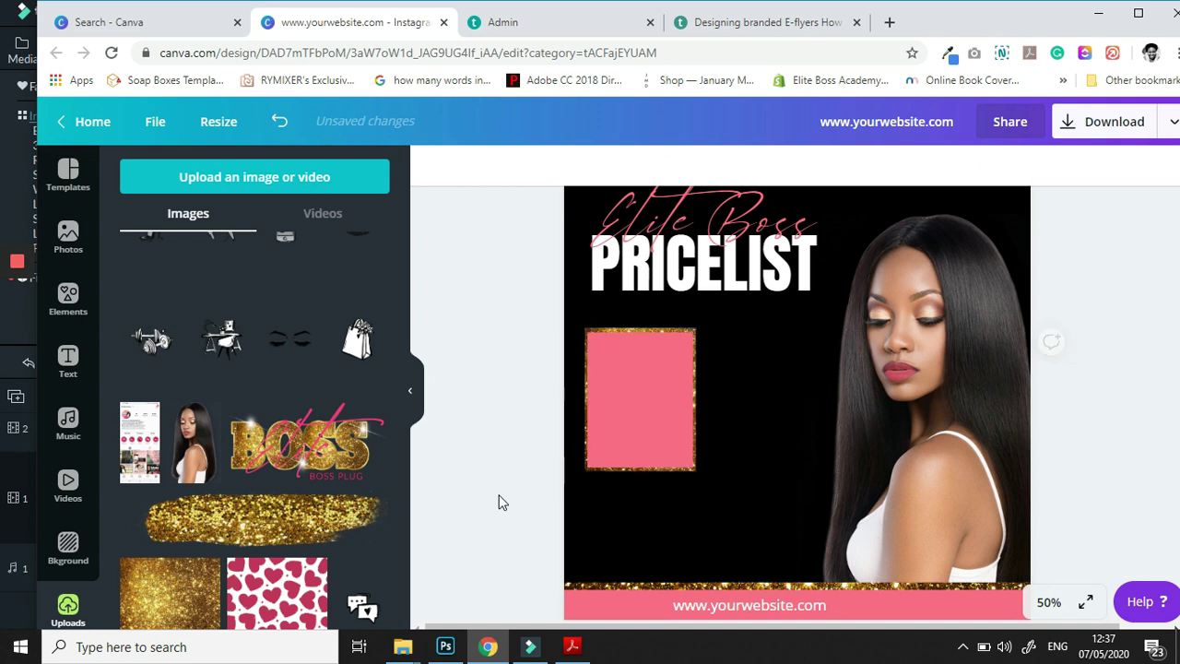
click(642, 334)
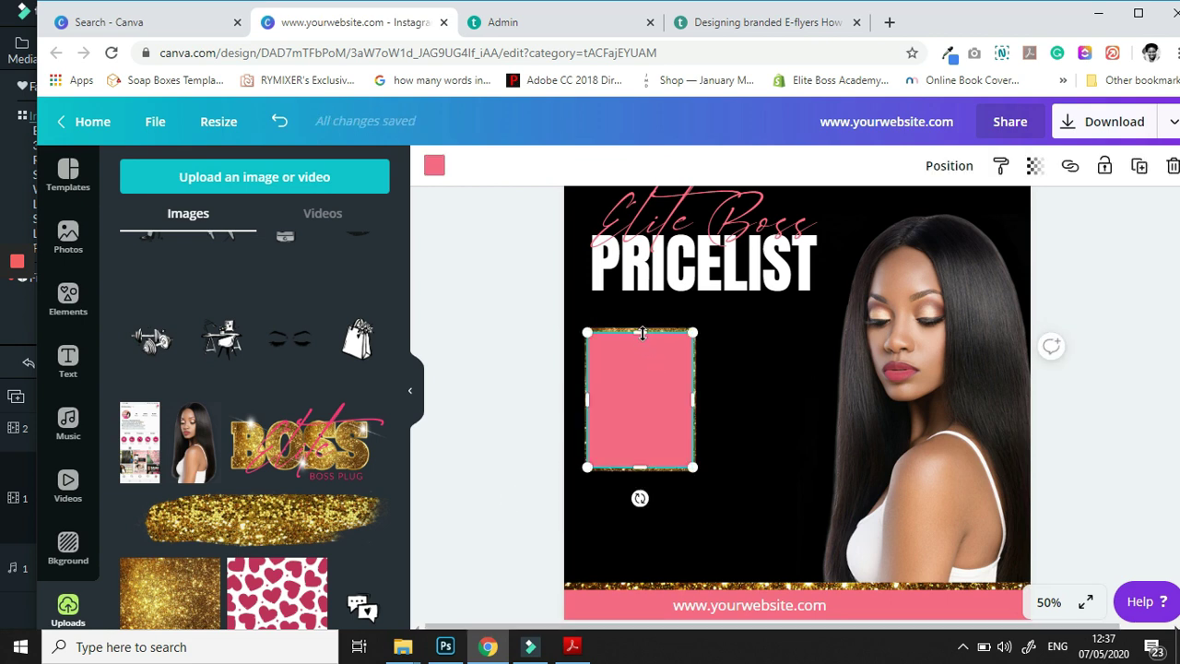
drag(642, 334, 642, 333)
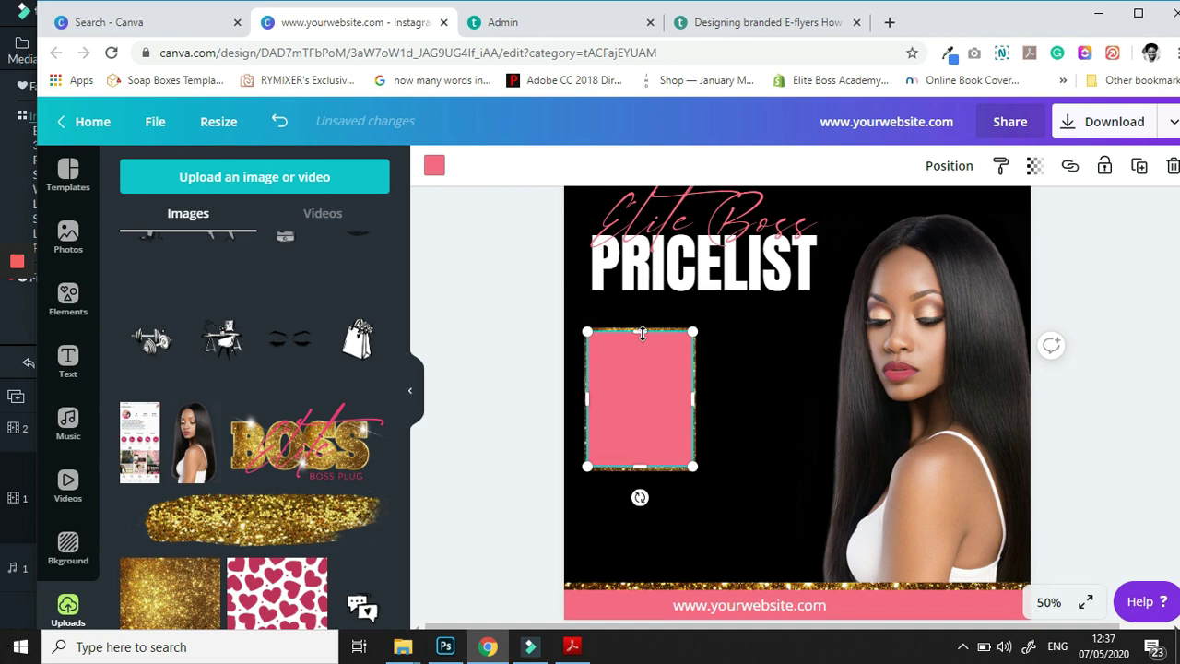
click(493, 417)
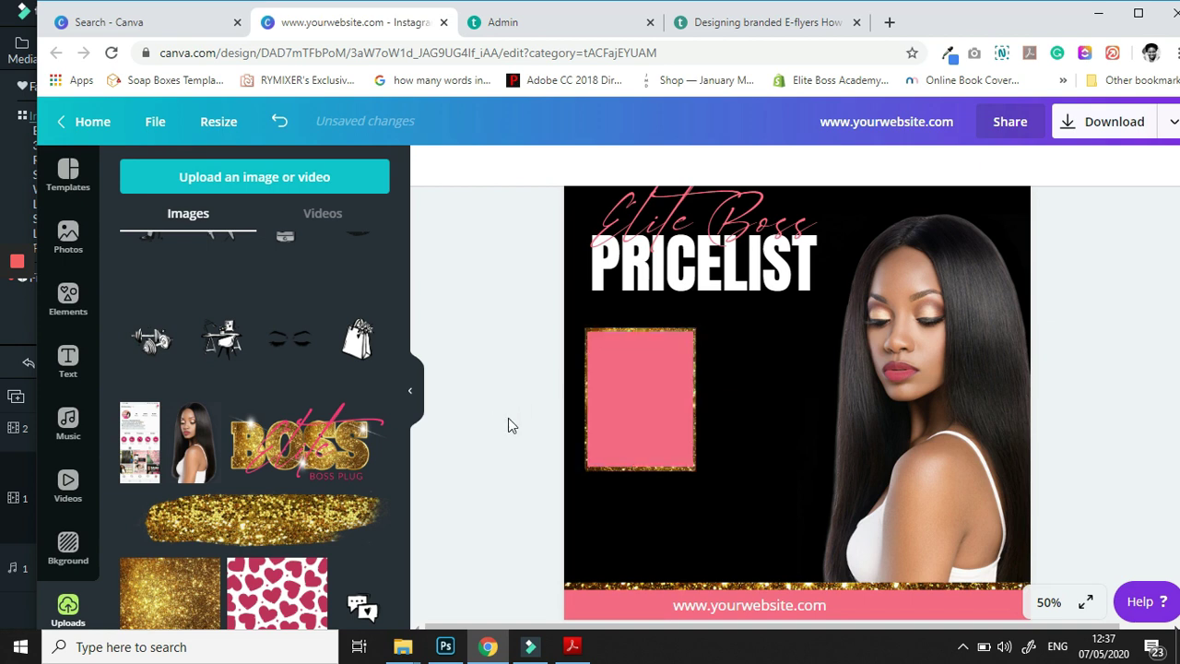
Group the pink box with its glitter border, duplicate the group, and place the copy level beside the original near the model.
click(604, 351)
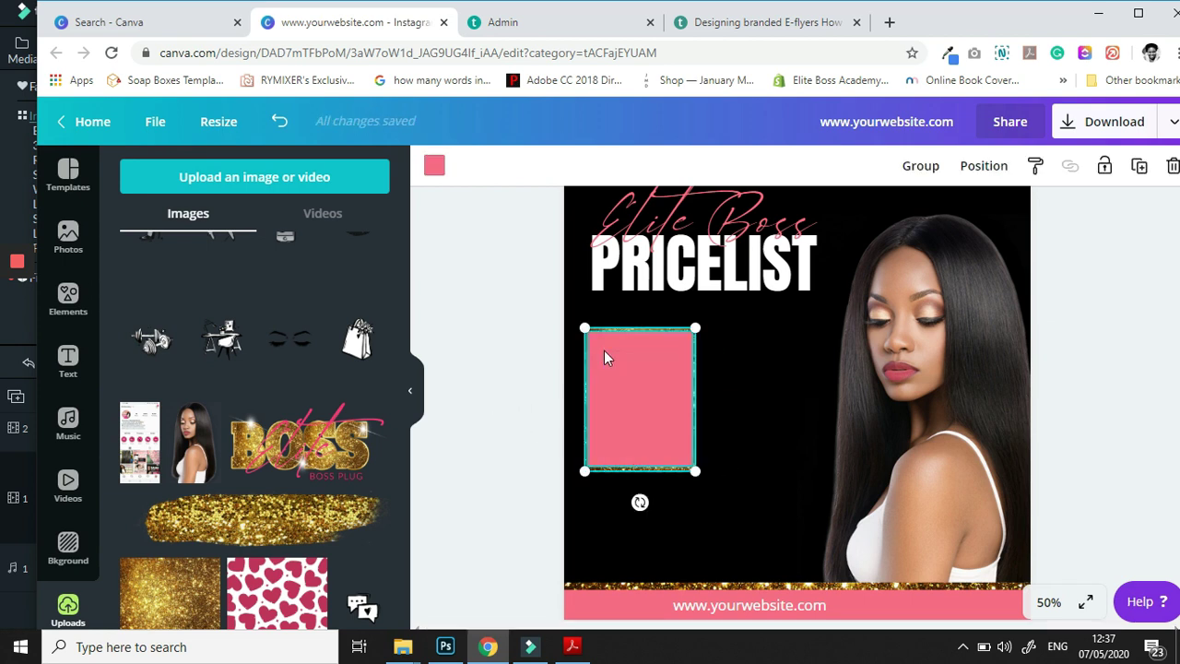
click(922, 168)
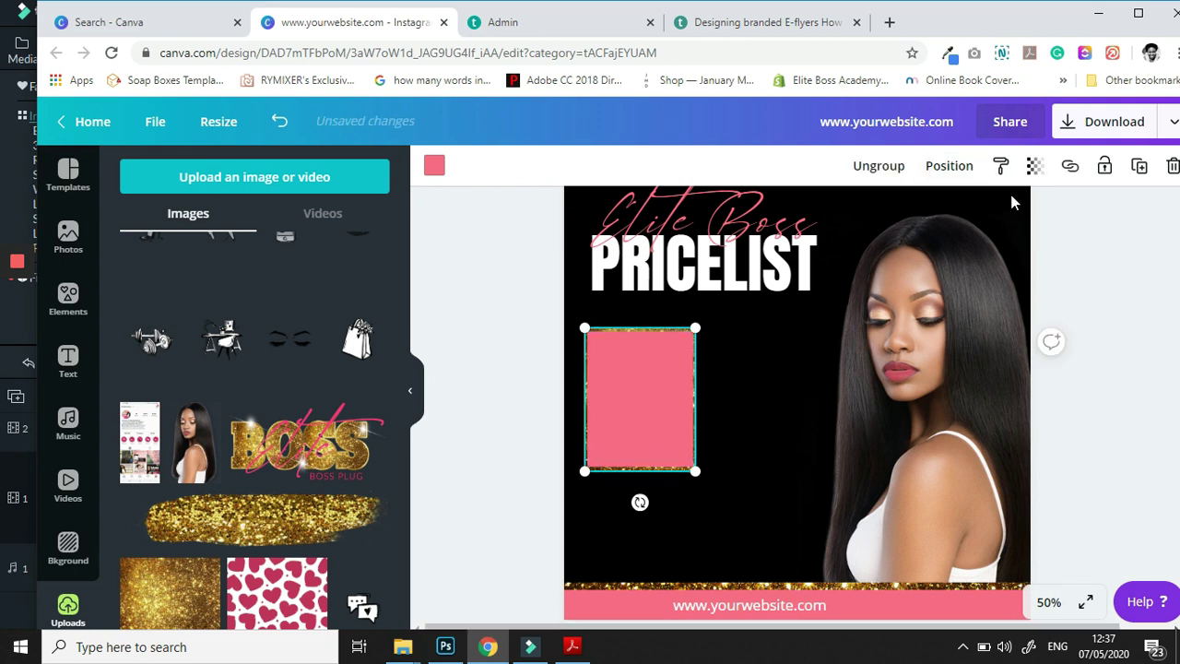
click(1139, 168)
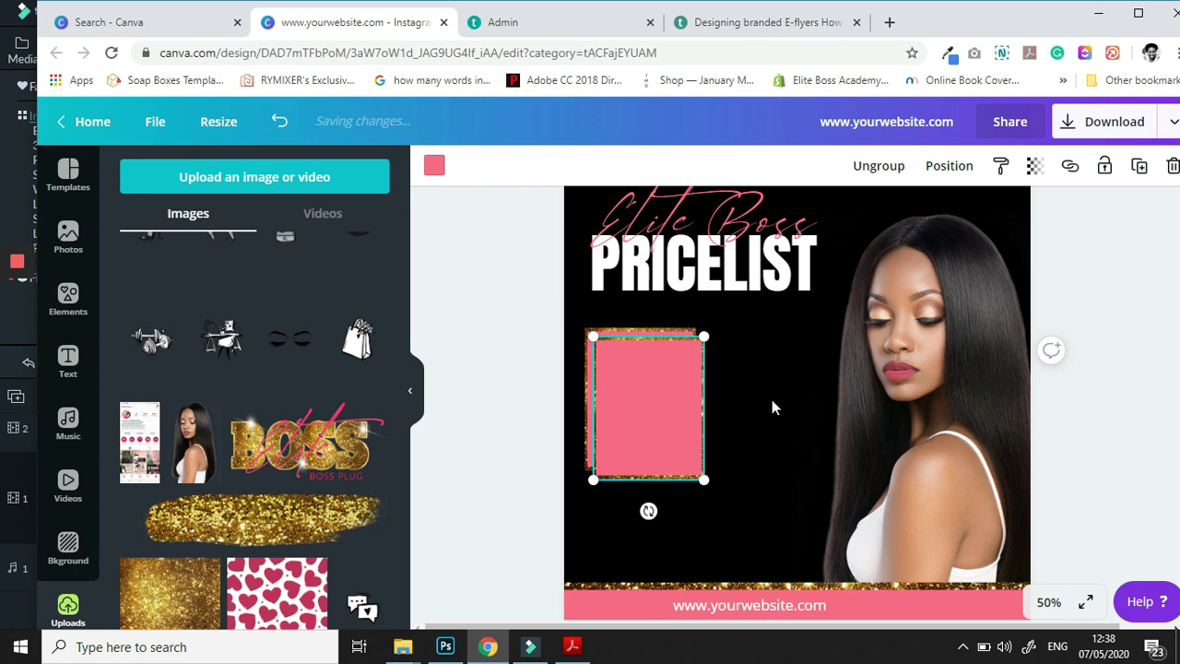
drag(659, 419, 784, 410)
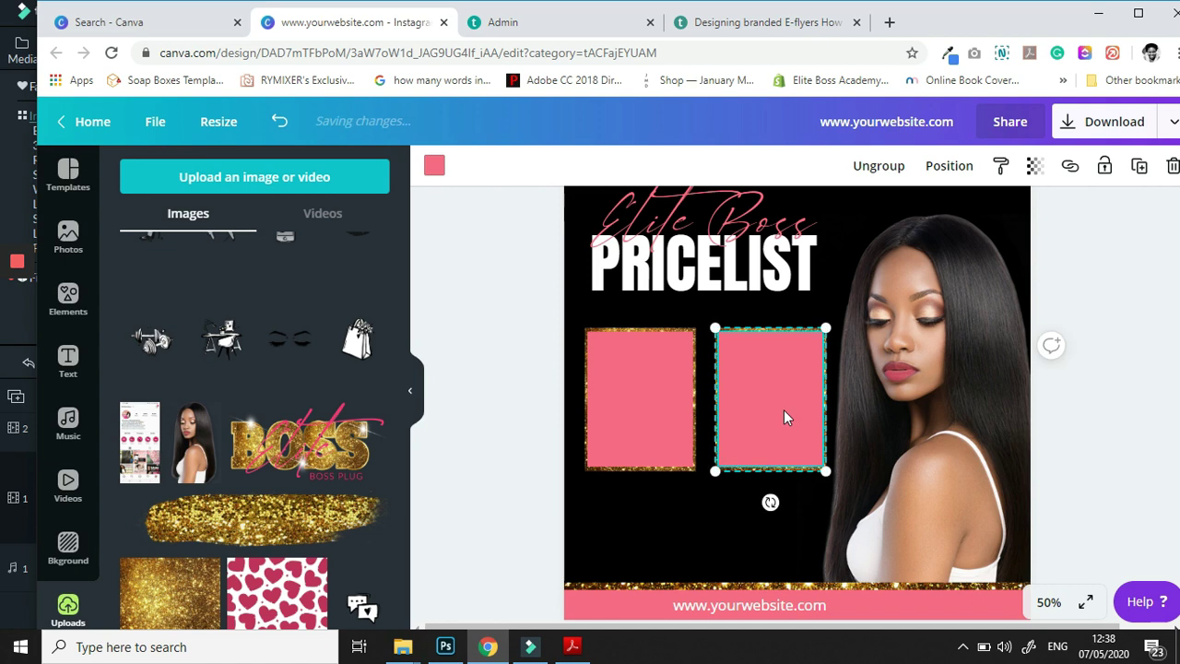
click(505, 447)
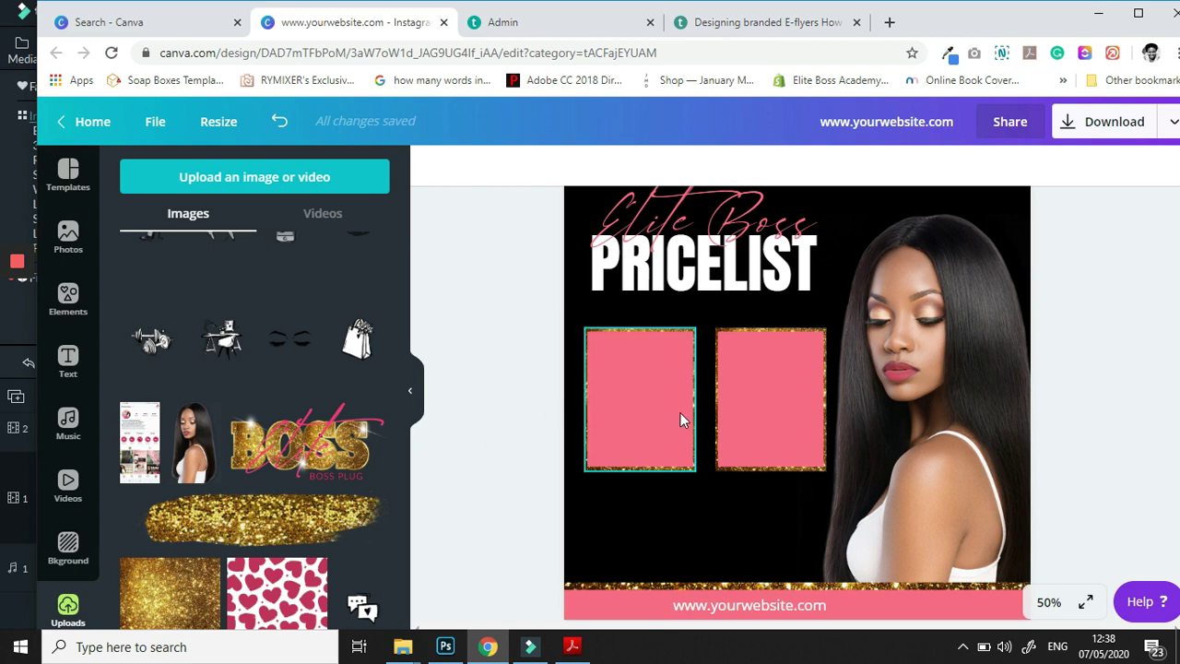
Duplicate the bordered pink box again and place the copy directly beneath the first box, aligned with its edges.
click(752, 416)
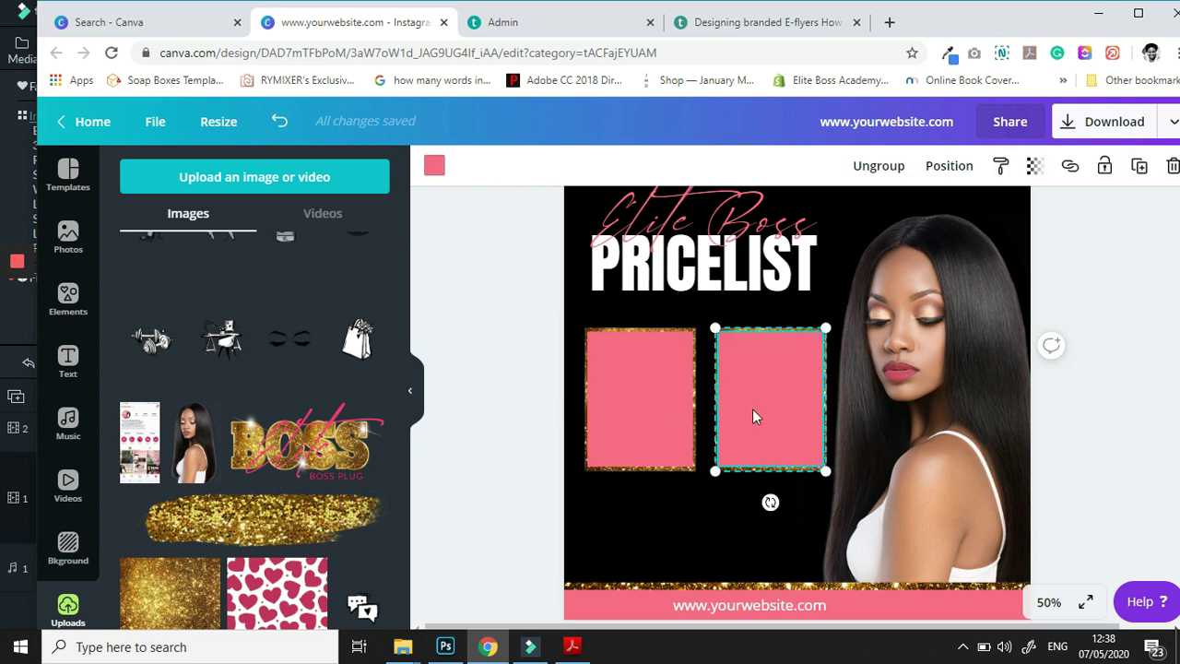
click(1139, 167)
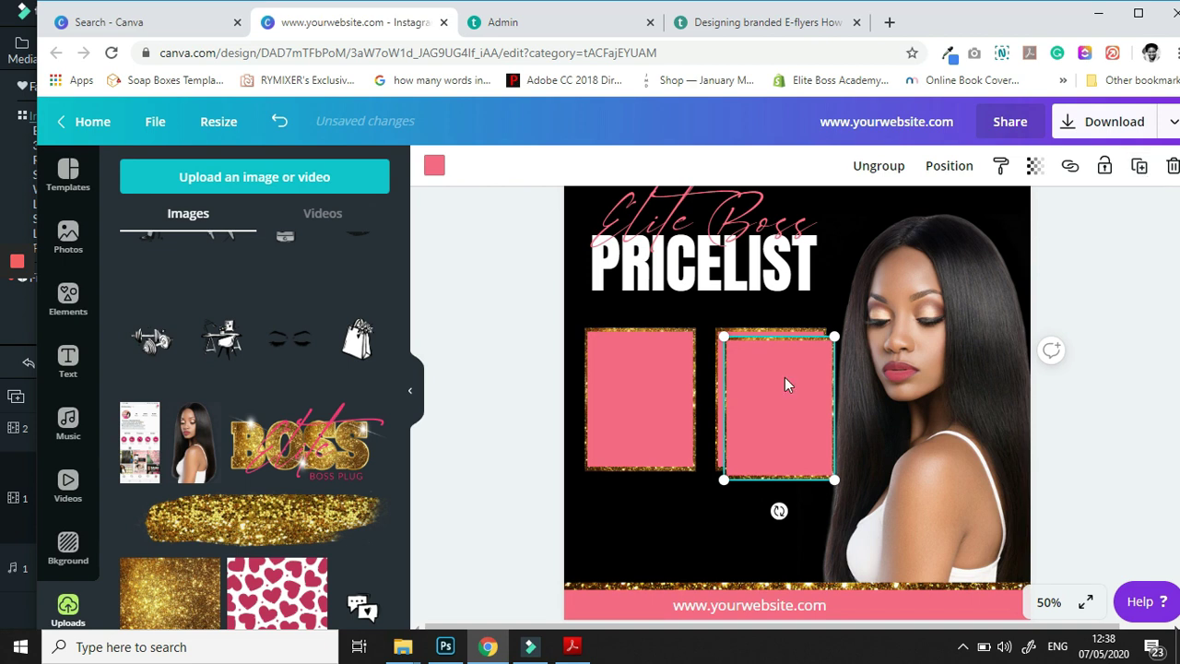
drag(643, 516, 641, 507)
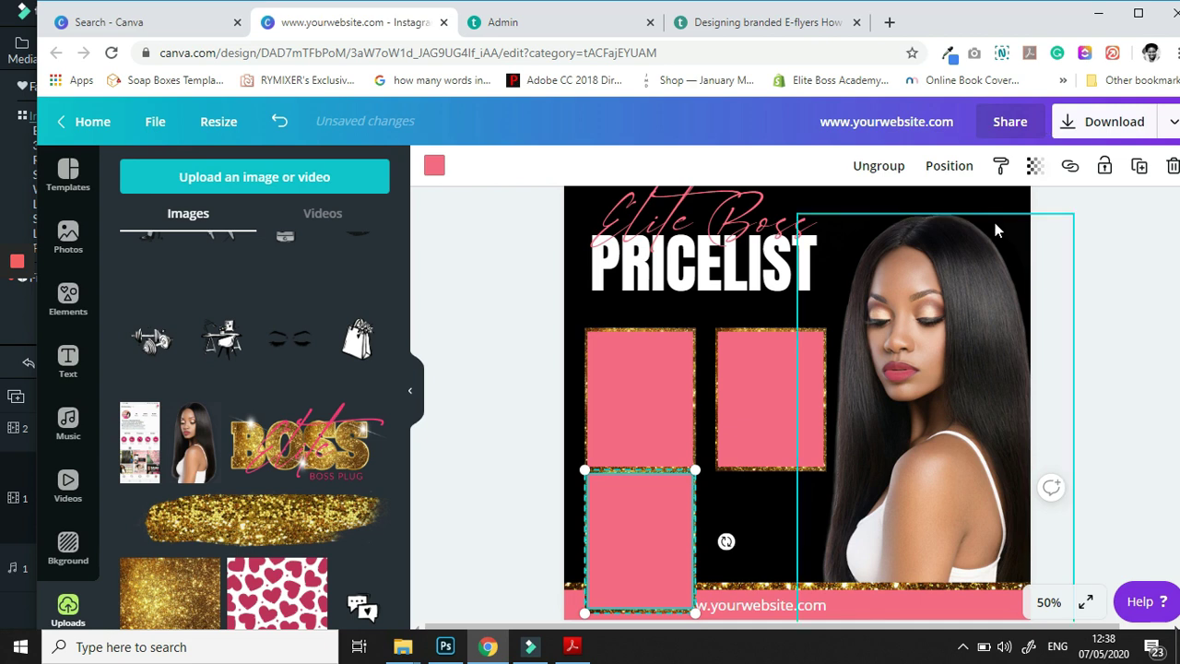
Ungroup the lower box and shorten its pink and glitter layers from below to about half their height.
click(876, 169)
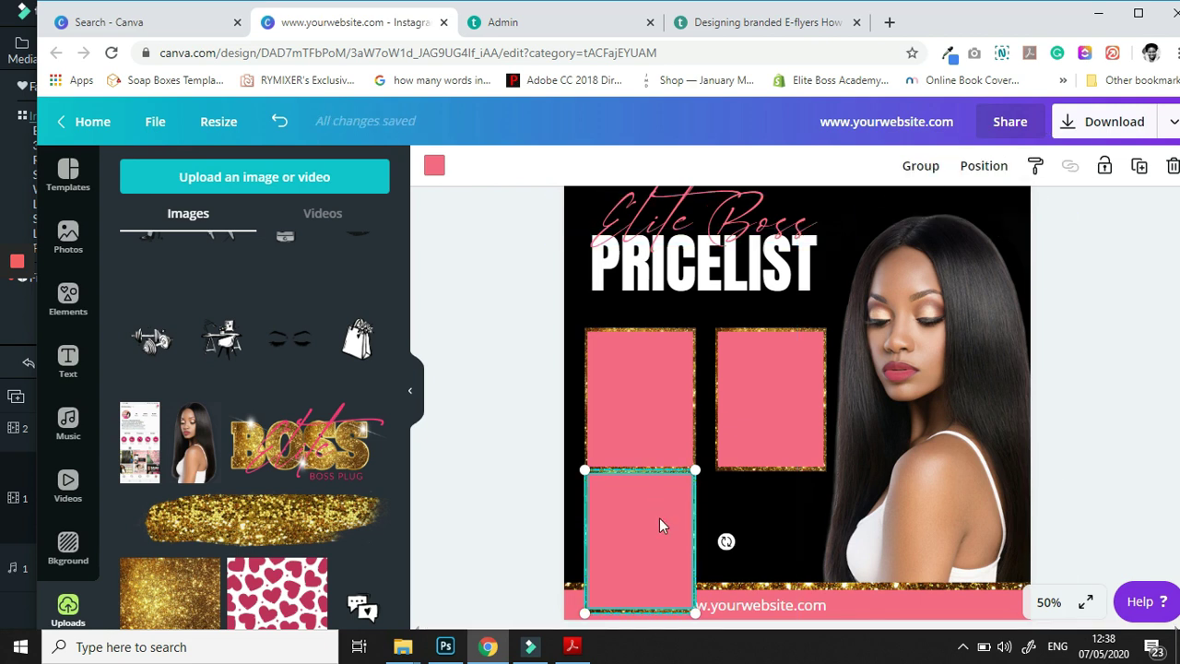
click(507, 512)
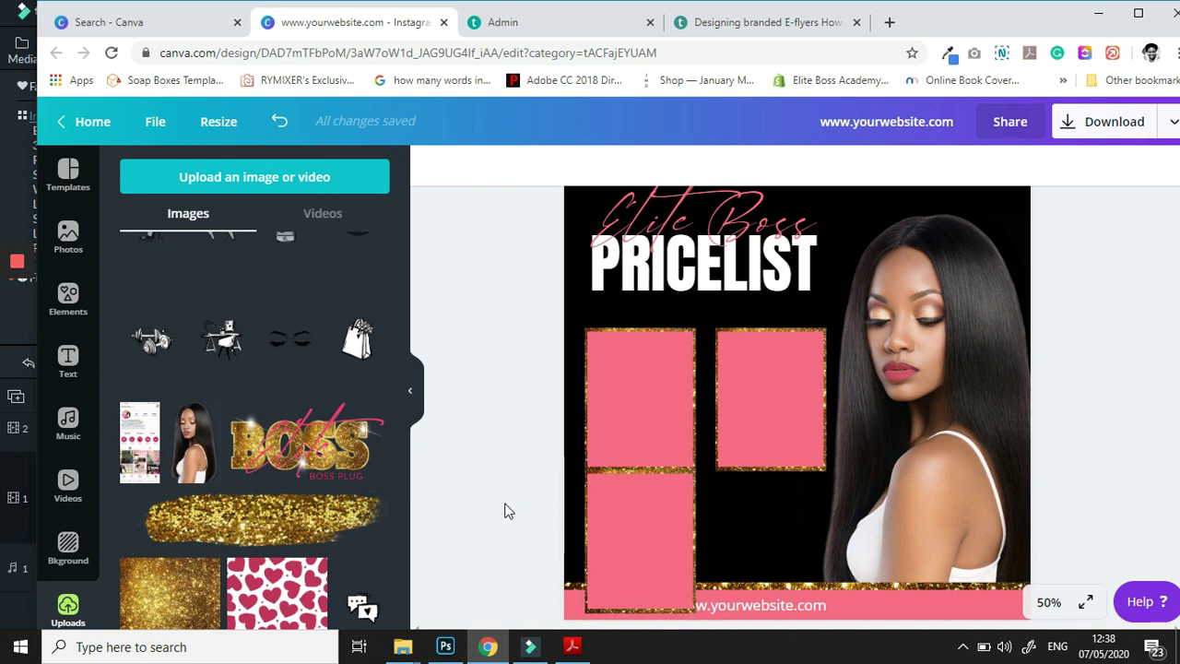
click(635, 597)
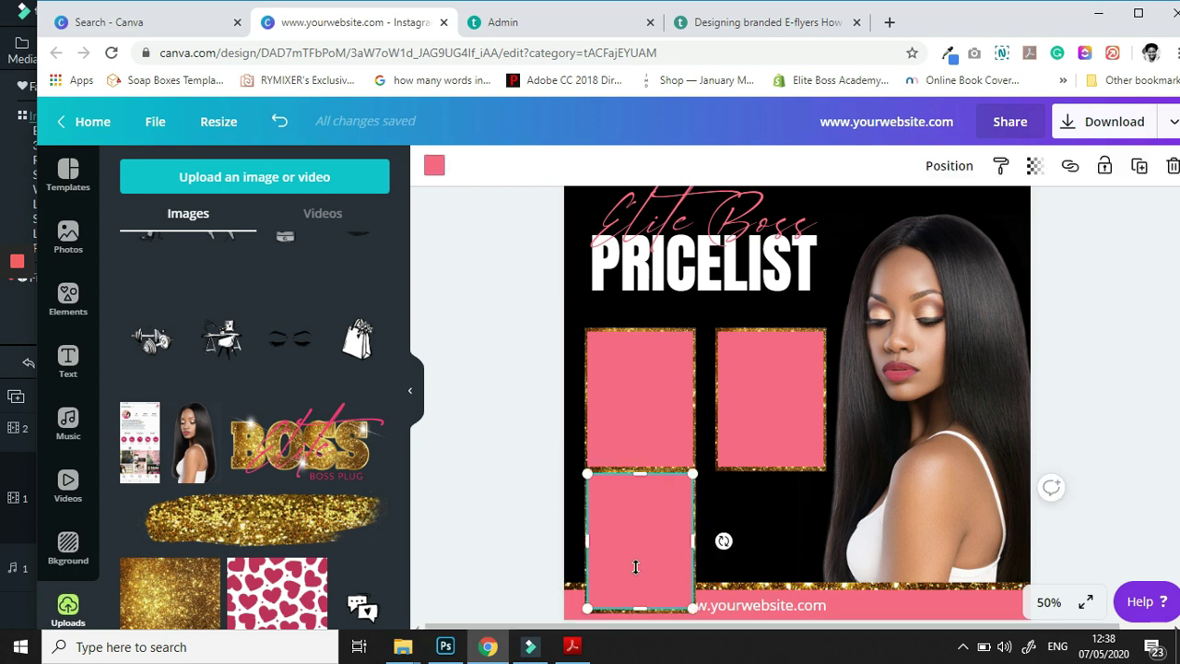
drag(635, 562, 644, 541)
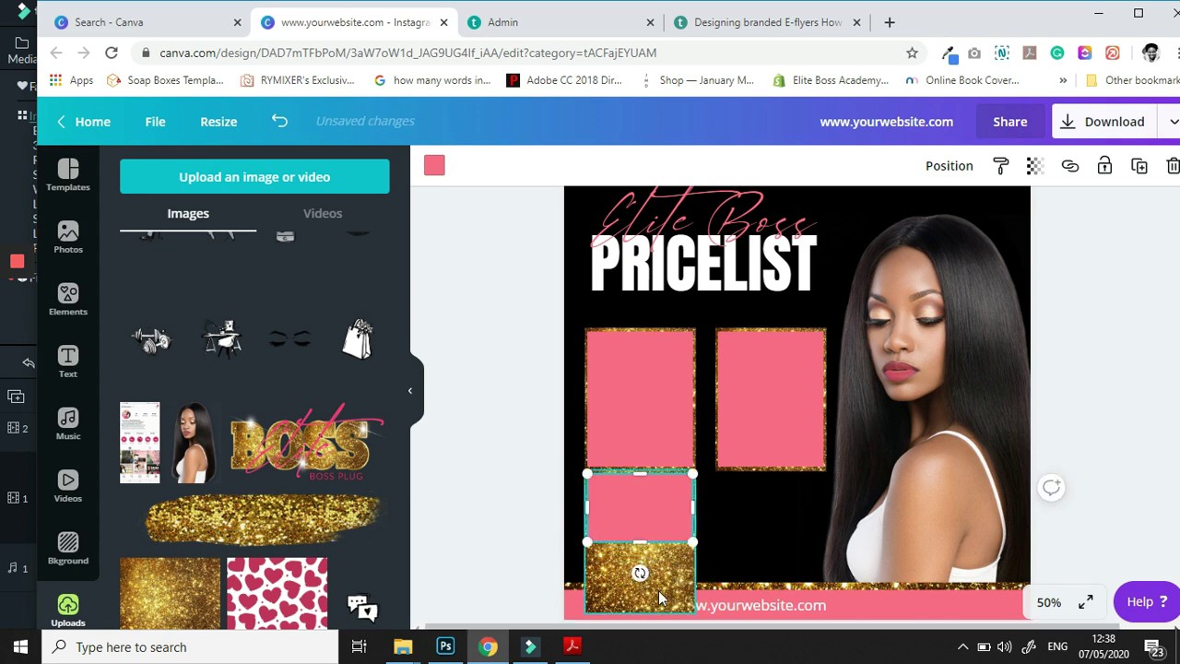
click(658, 590)
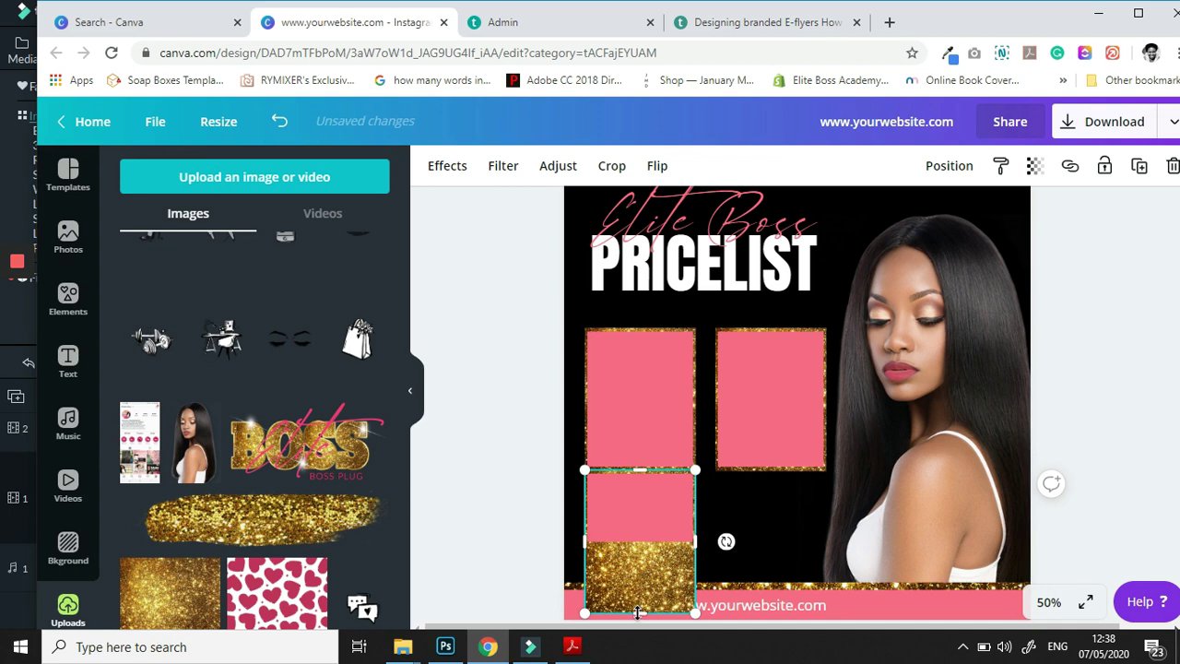
drag(638, 558, 584, 537)
click(453, 496)
Move the short box down to just above the footer border, and reduce its pink and glitter layers' height from above.
drag(473, 499, 711, 518)
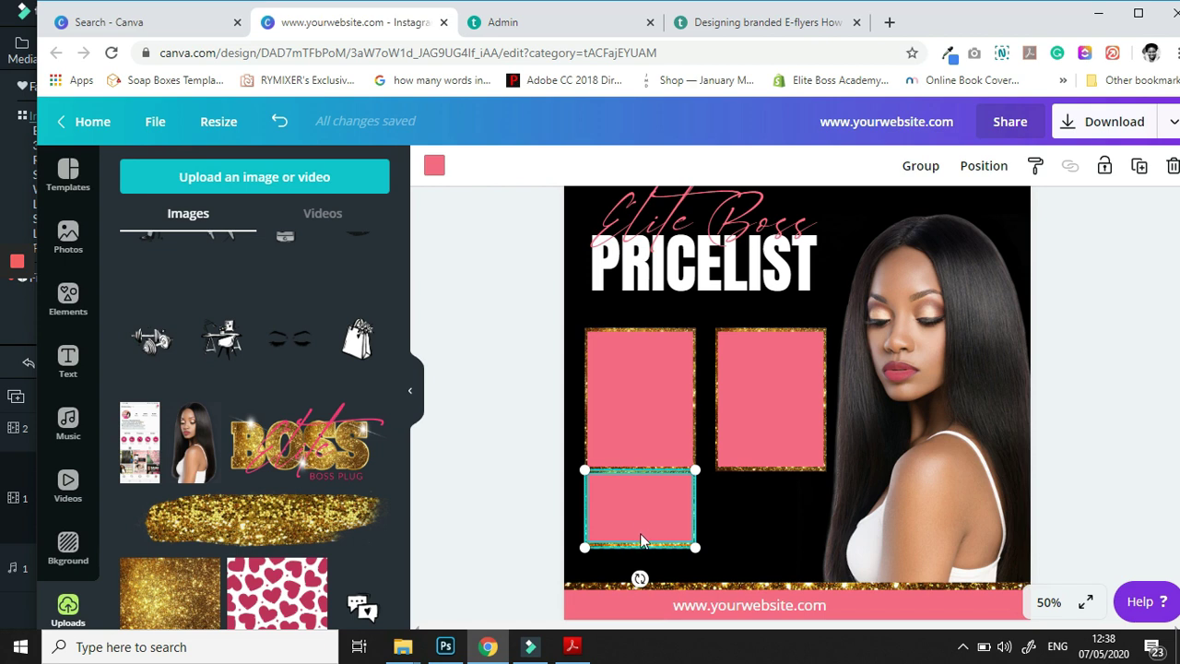
drag(640, 533, 639, 527)
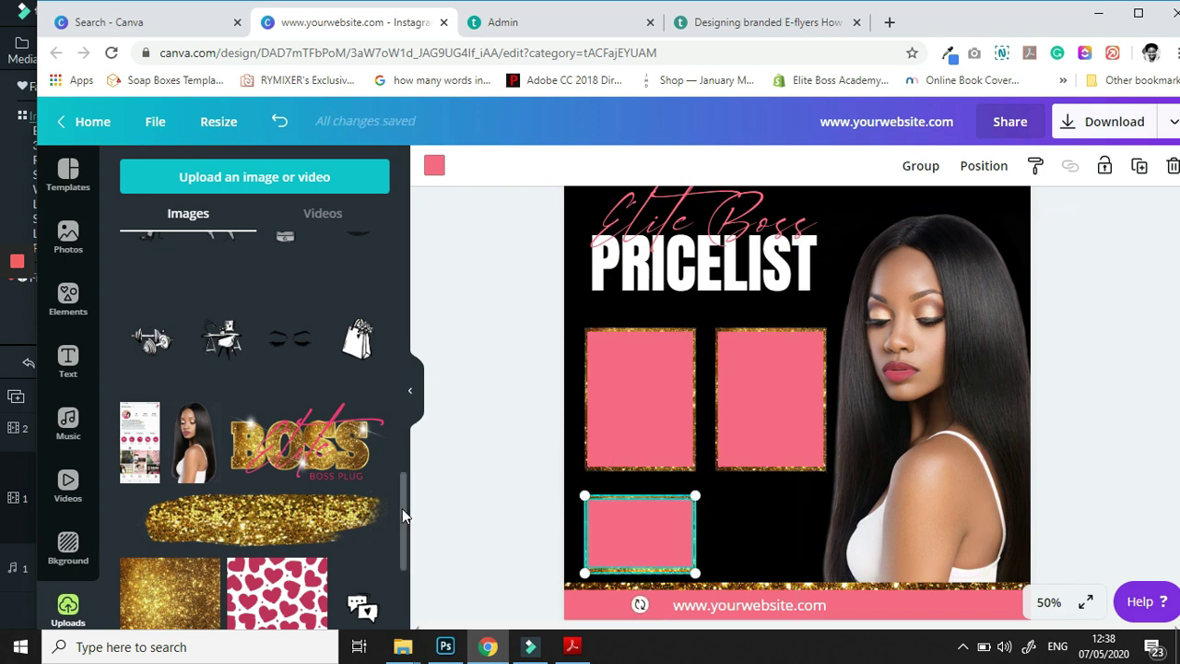
click(476, 511)
click(635, 530)
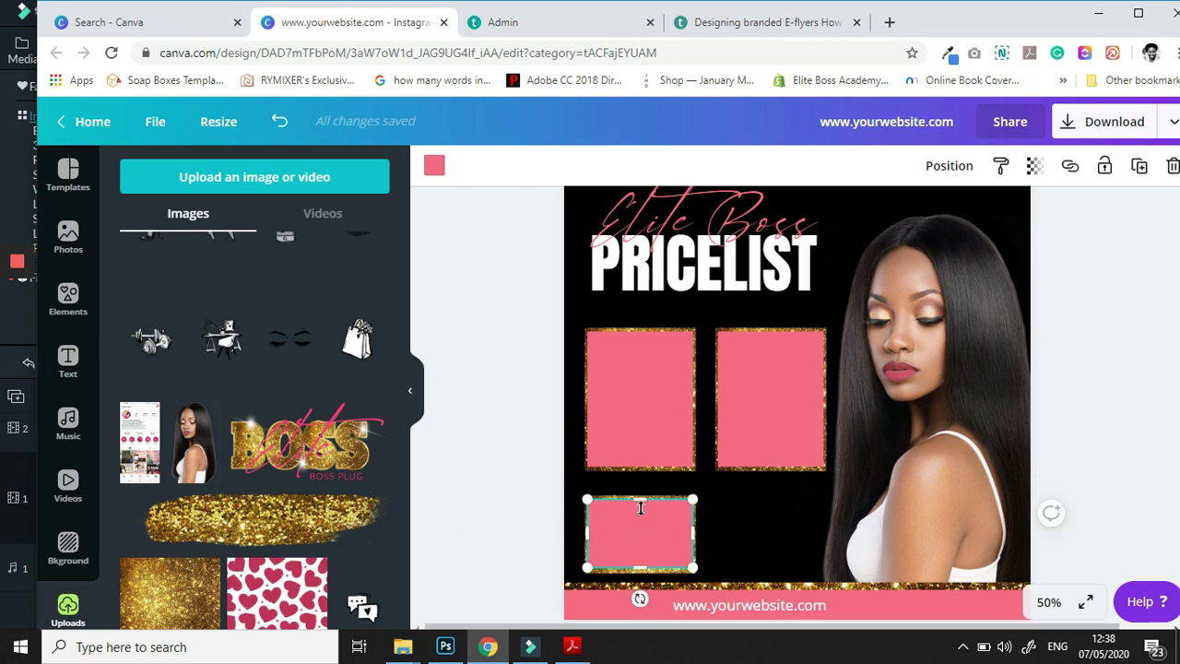
mouse_move(643, 512)
mouse_down()
mouse_move(643, 530)
mouse_move(649, 511)
mouse_up()
click(608, 497)
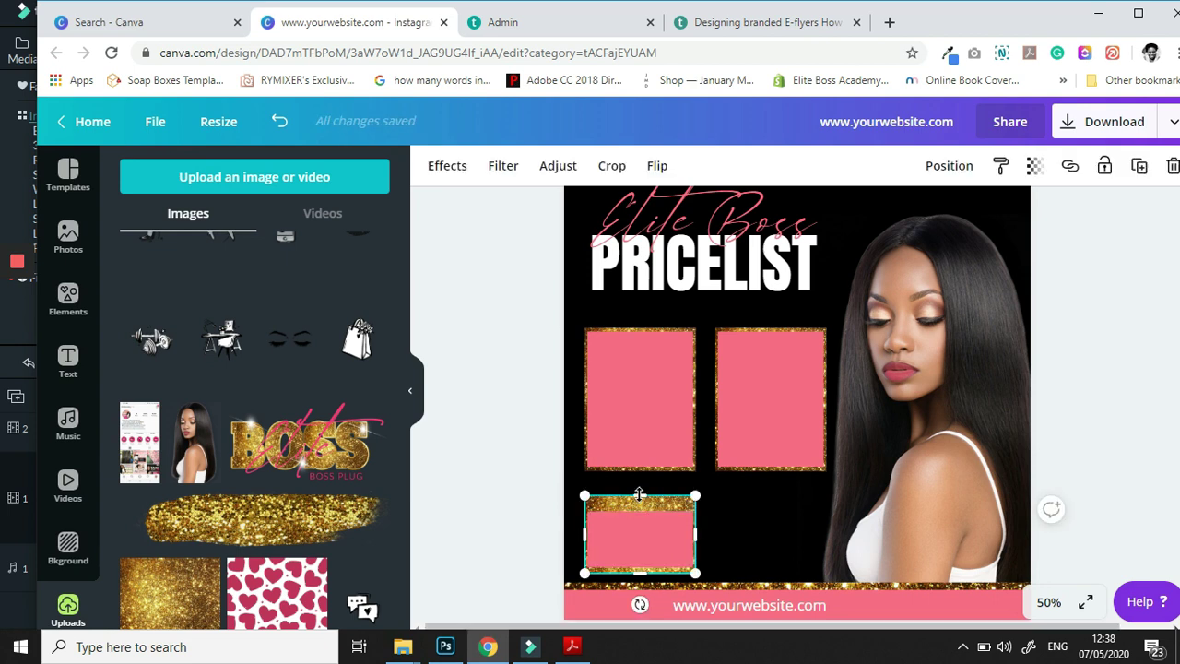
drag(639, 505, 640, 507)
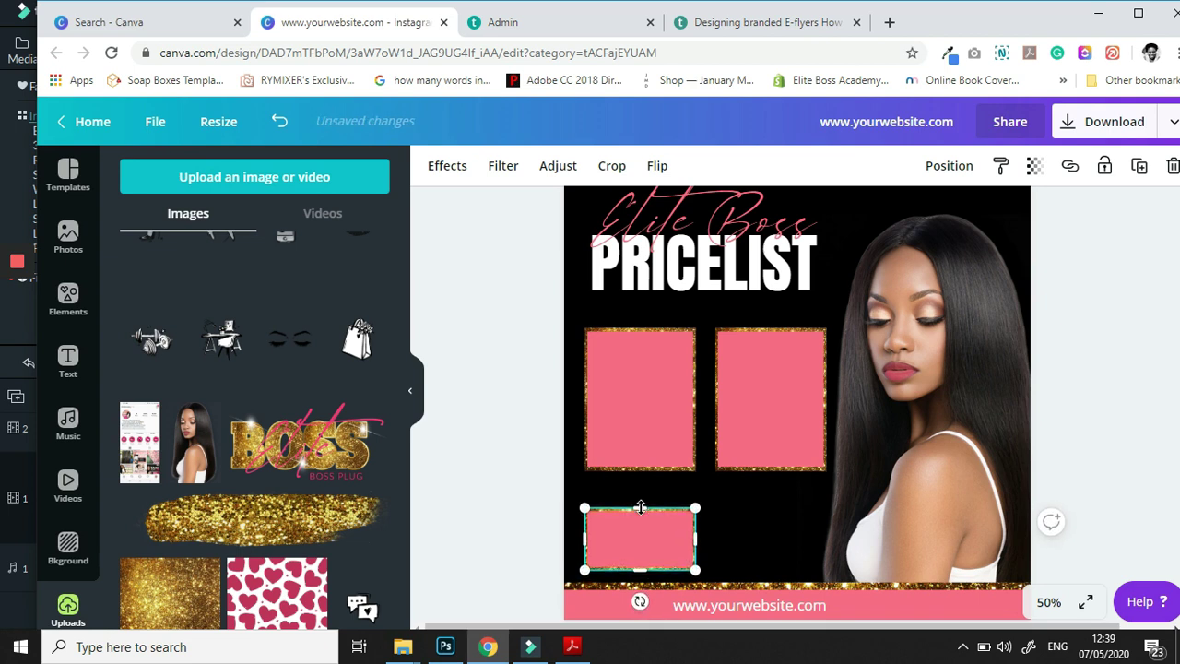
click(530, 526)
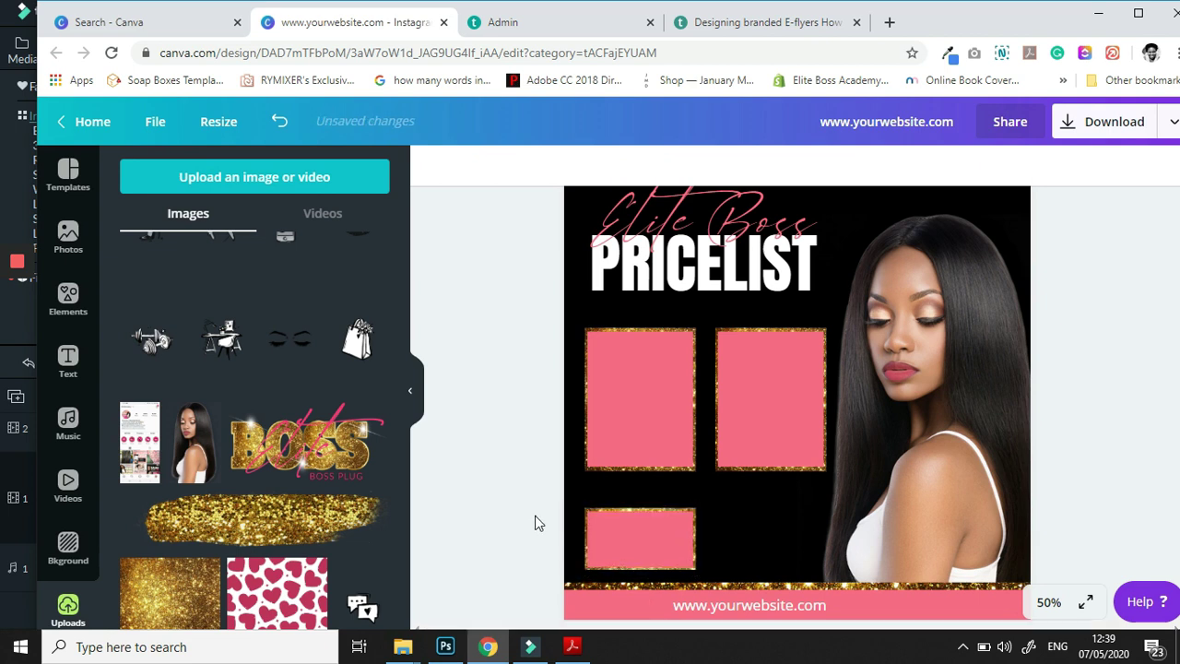
Group the short pink box with its glitter border, duplicate it, and place the copy beneath the second tall box, level with the original.
drag(698, 559, 535, 507)
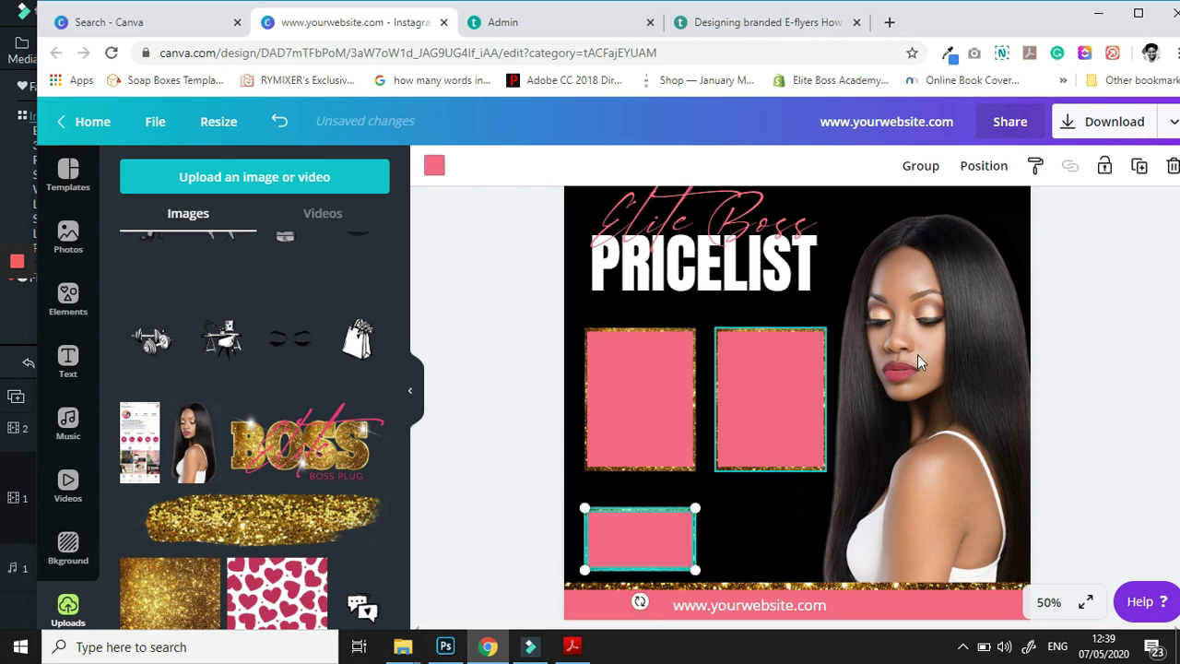
click(919, 166)
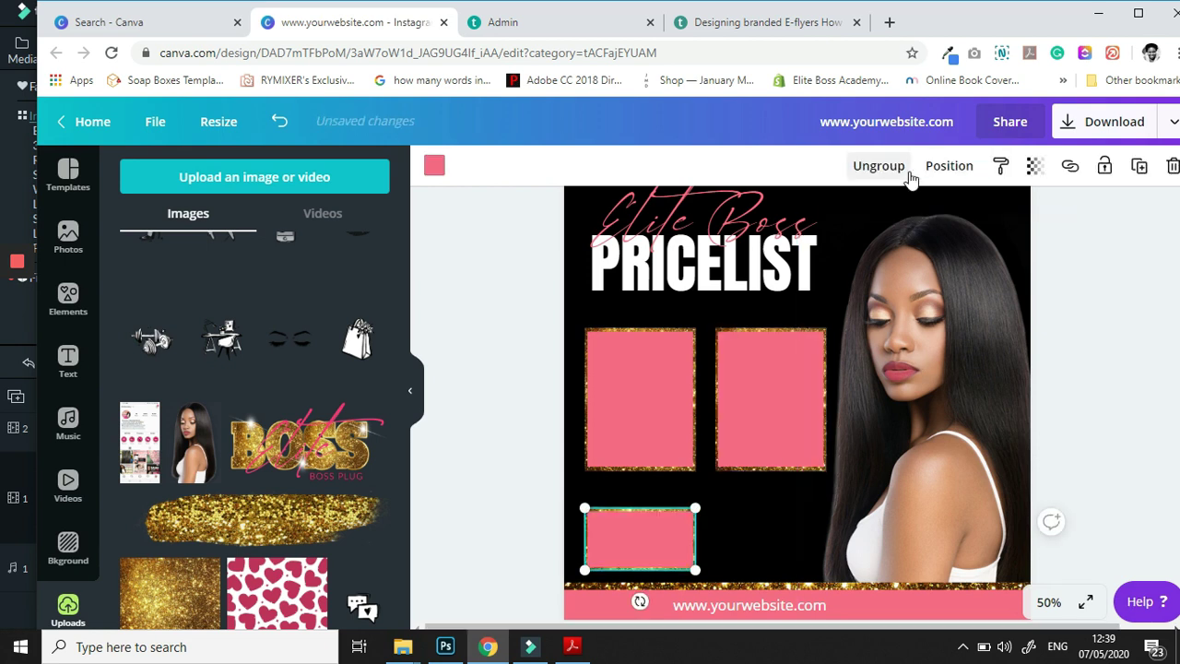
click(1104, 165)
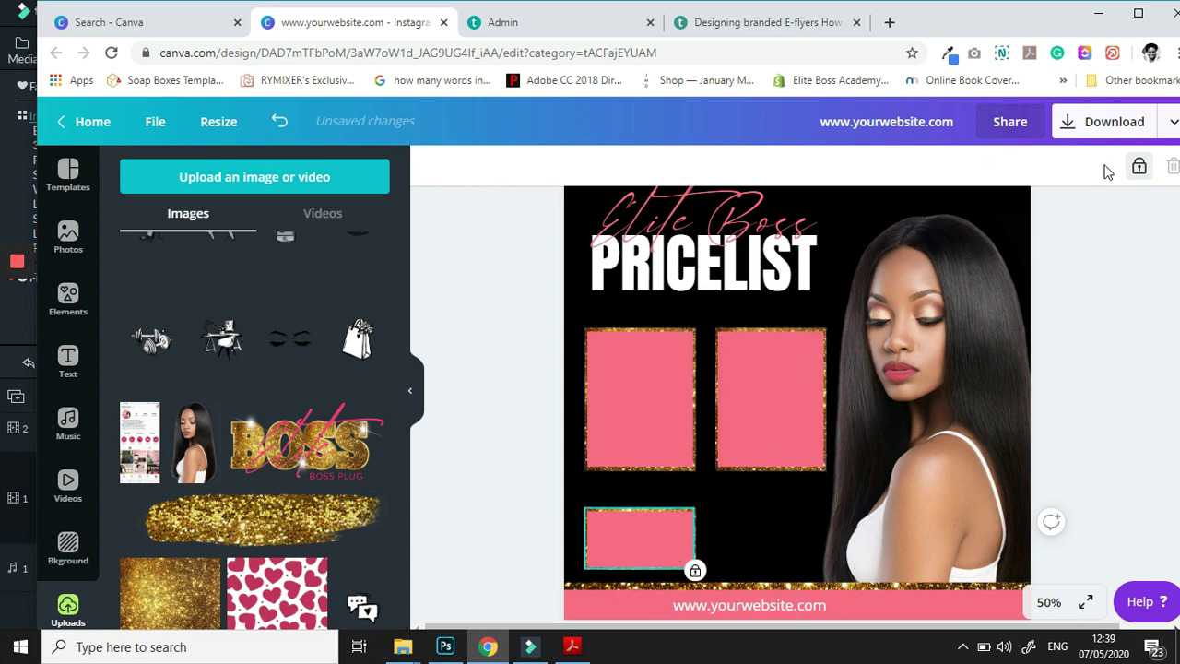
click(1139, 166)
click(1139, 167)
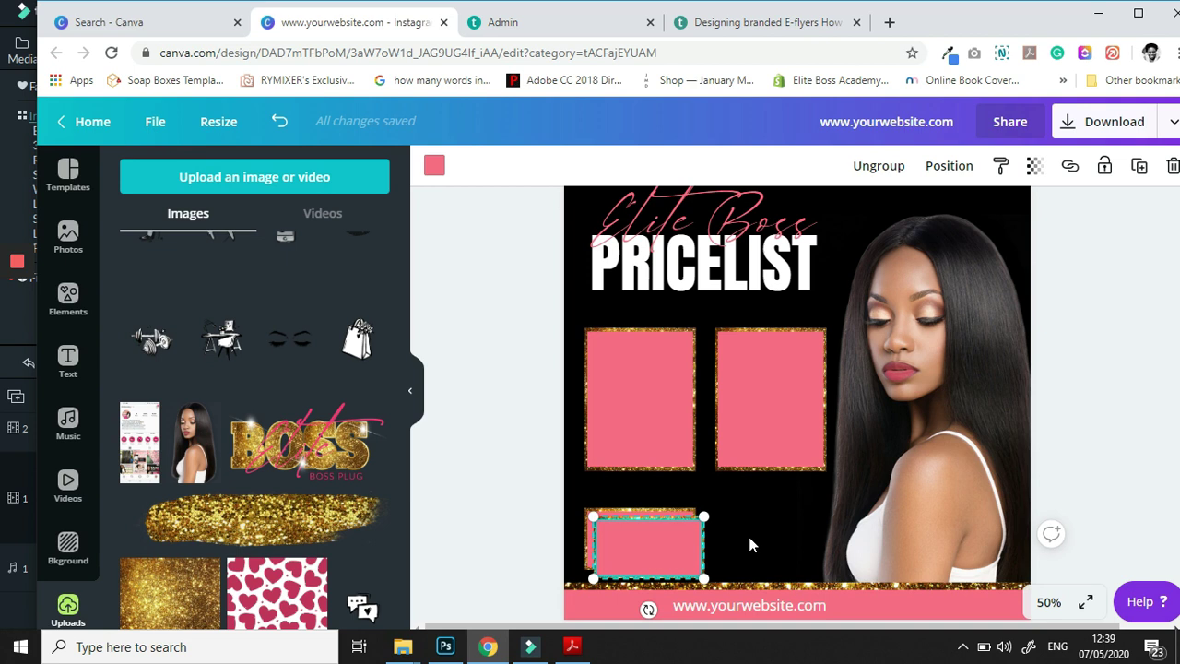
drag(667, 547, 790, 543)
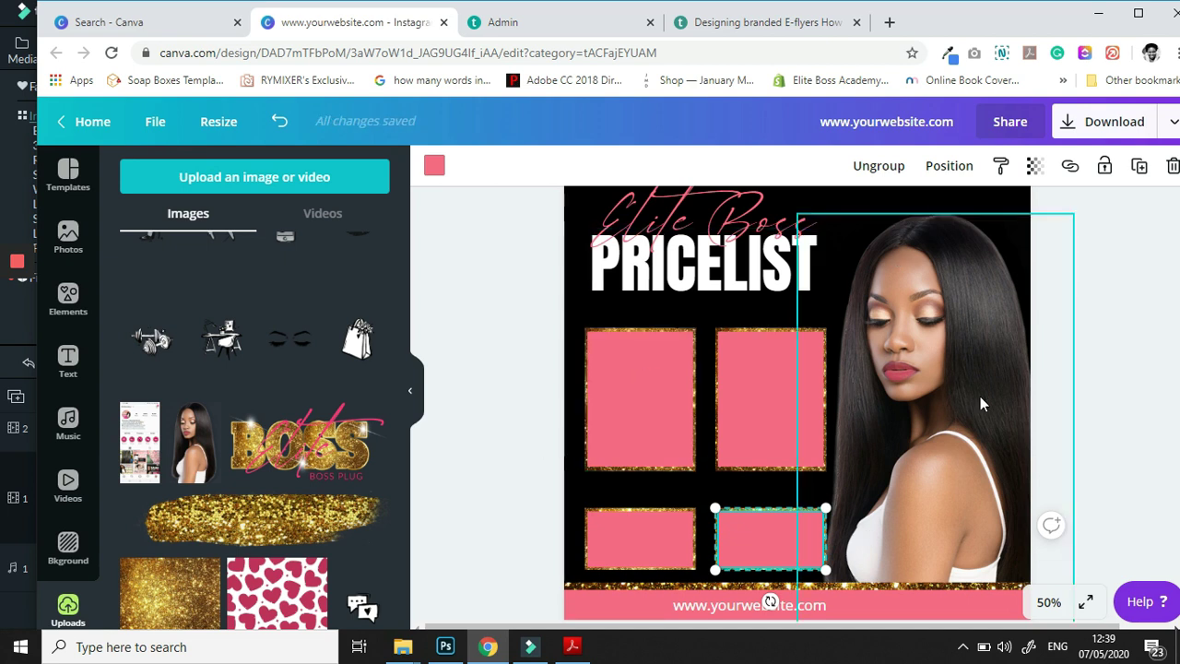
Unlock the model photo, move it horizontally away from the price boxes toward the flyer's outer edge, and lock it again.
click(955, 373)
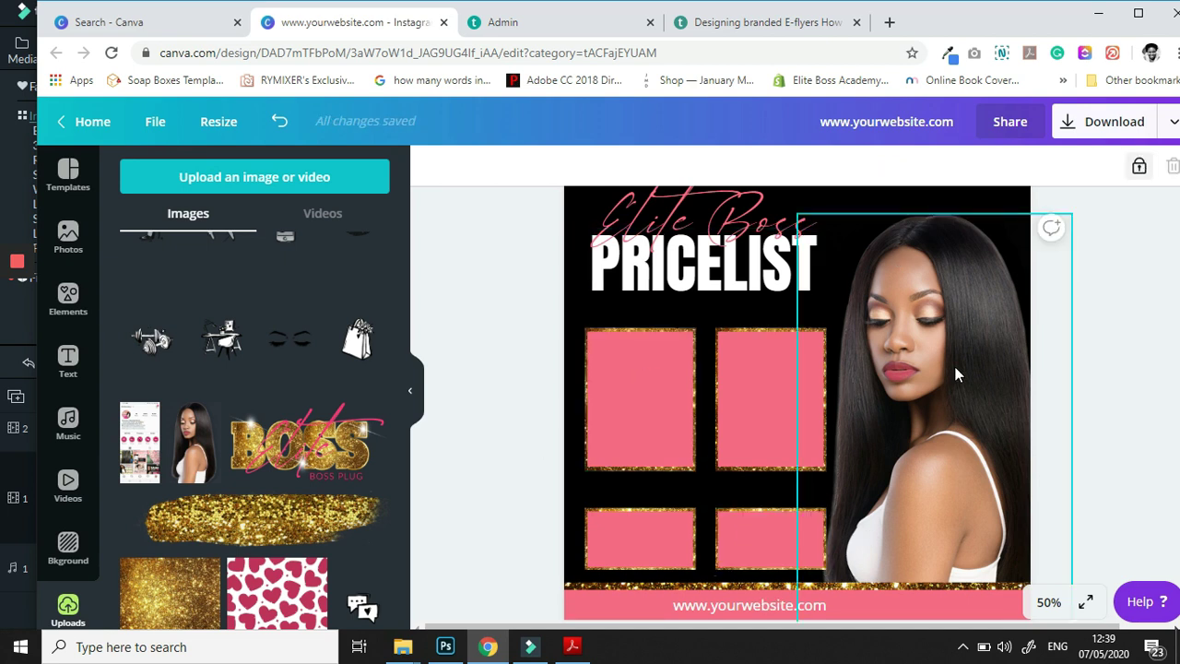
click(1138, 167)
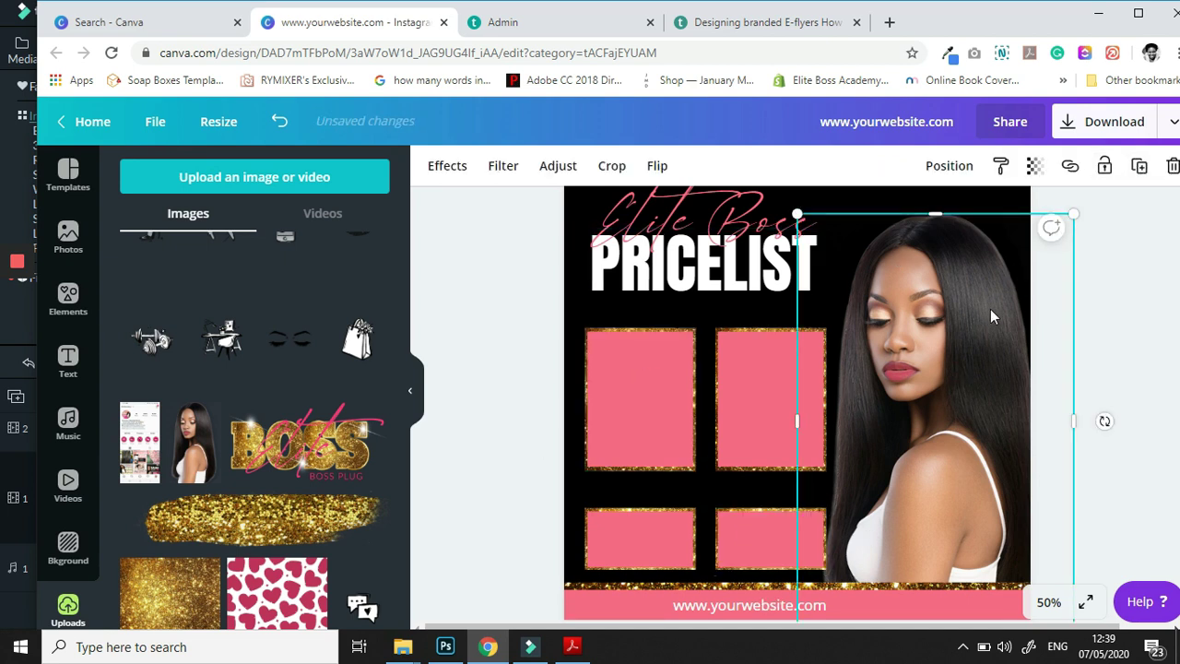
drag(1004, 310, 1022, 310)
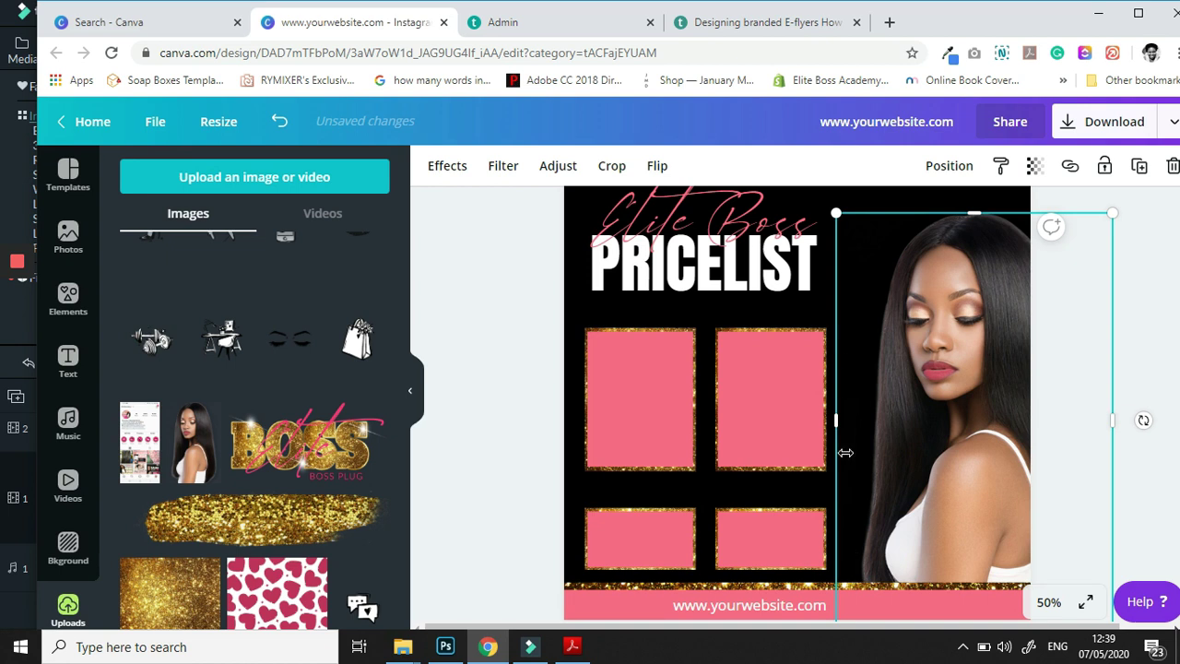
click(1104, 168)
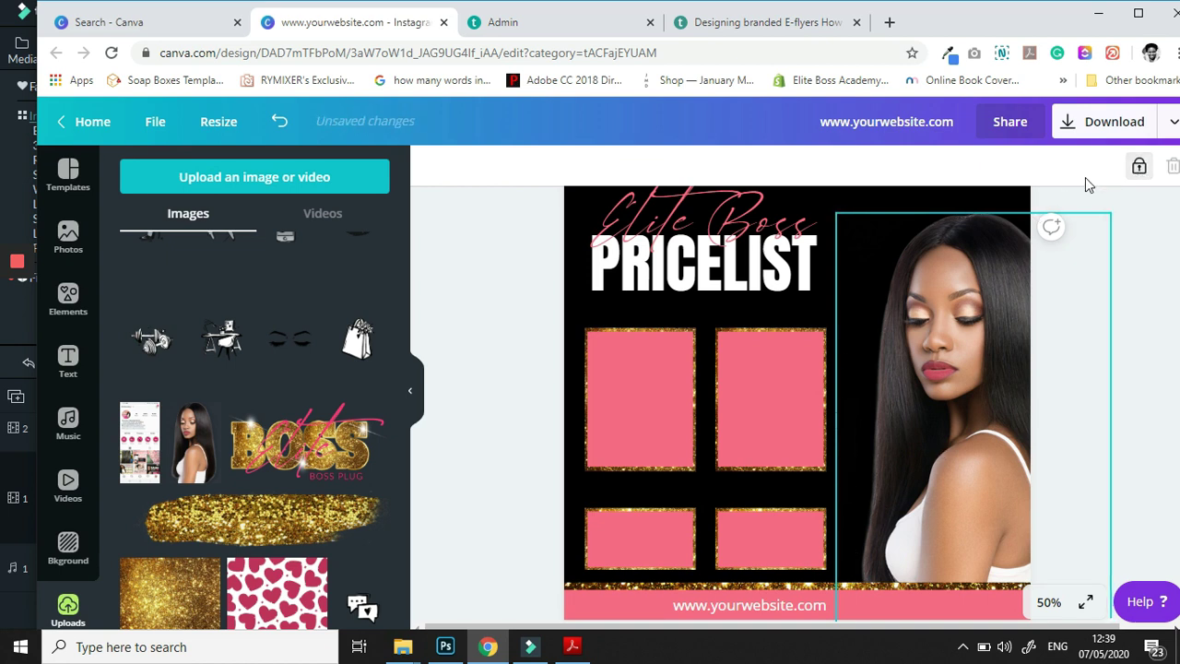
Select all four price boxes together and shift them slightly up and toward the model.
click(526, 372)
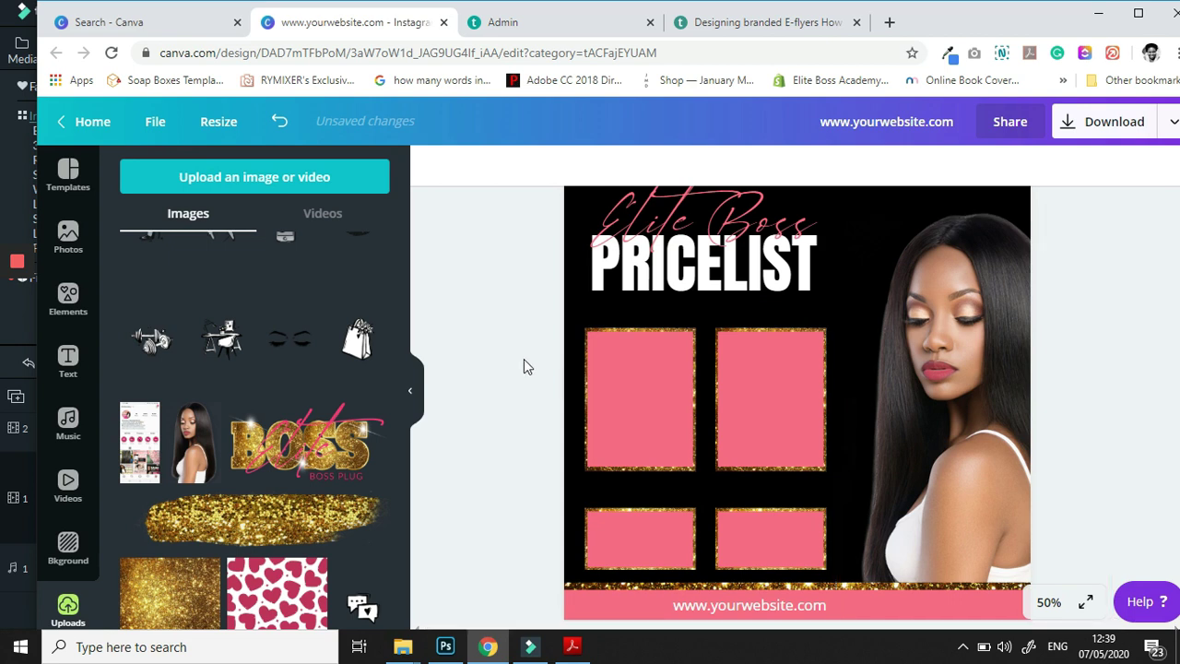
drag(804, 510, 787, 534)
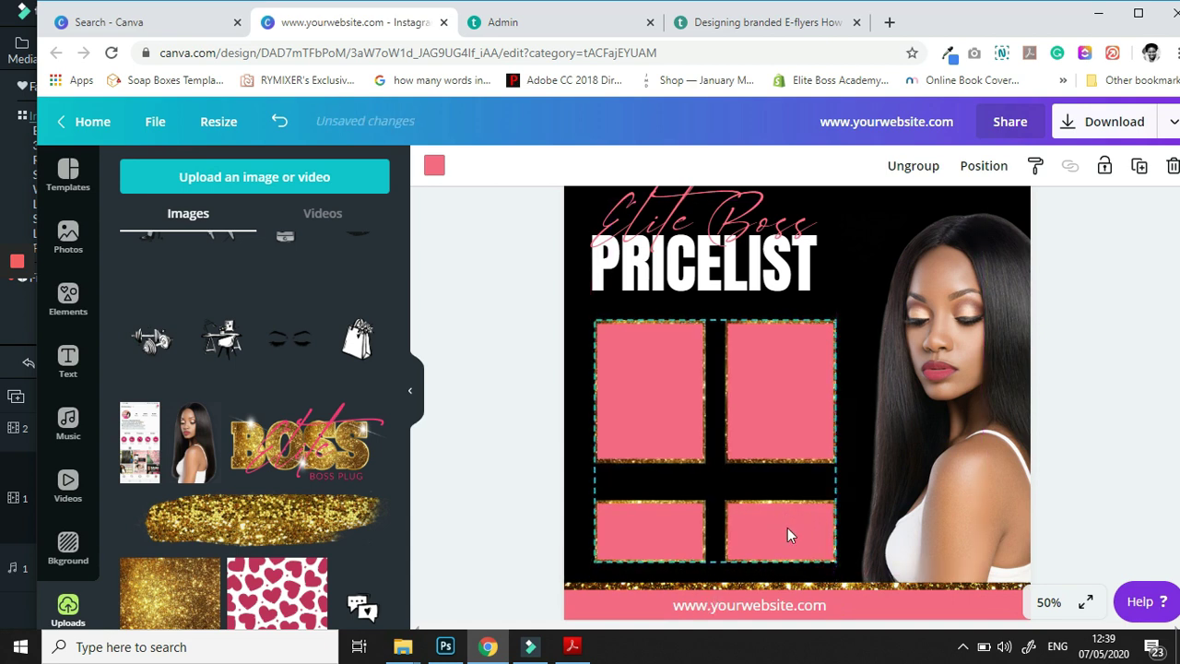
click(492, 506)
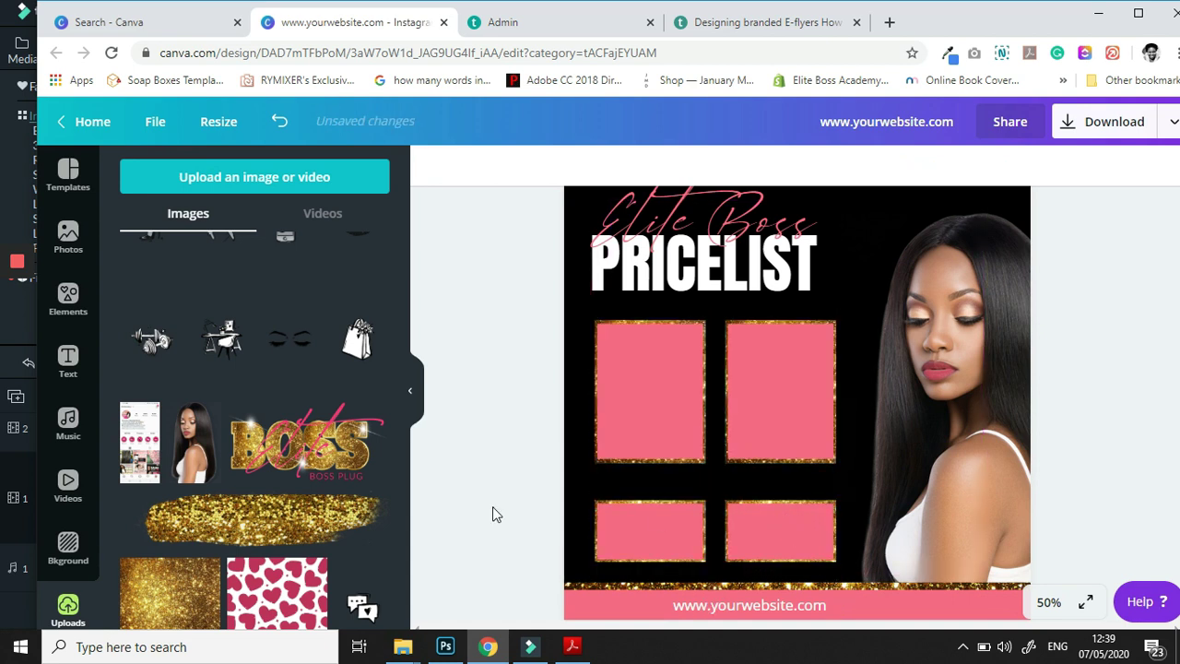
Add a heading reading "$235" and place it inside the short box beneath the first tall box.
click(66, 364)
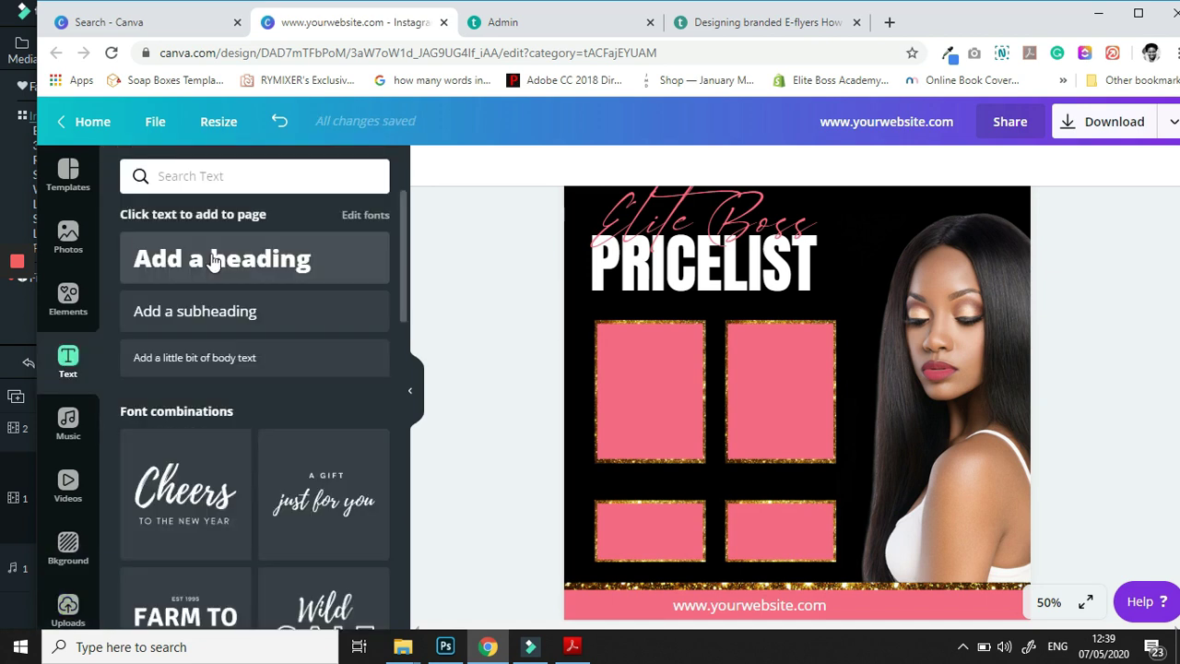
click(212, 260)
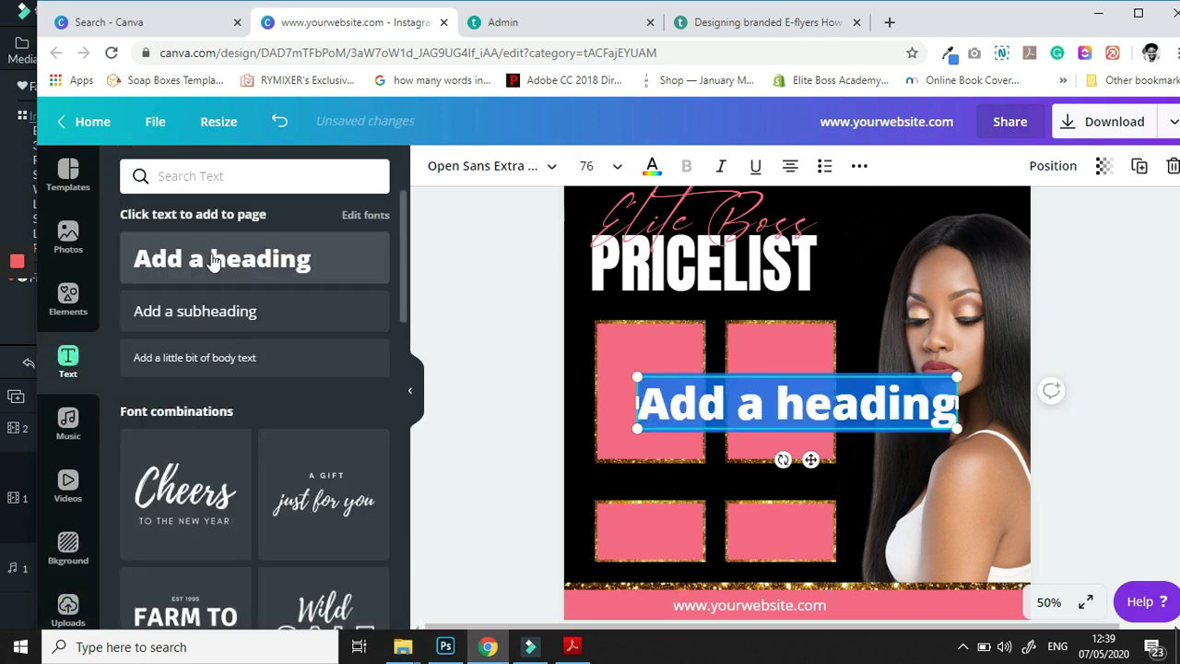
text($)
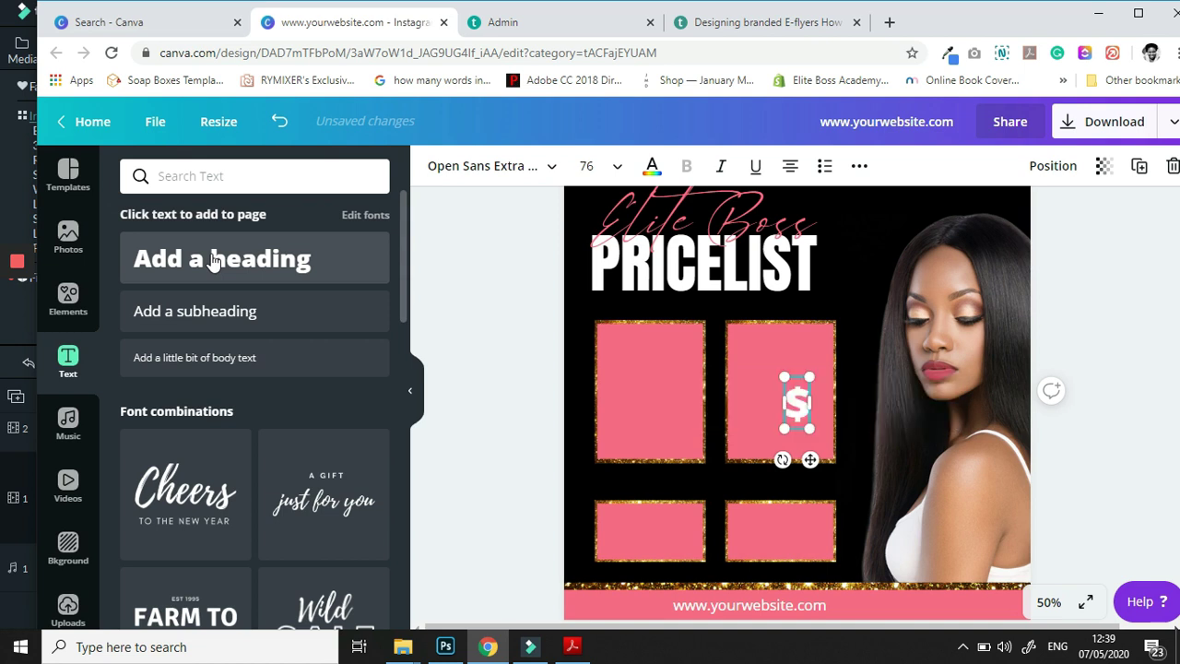
text(2)
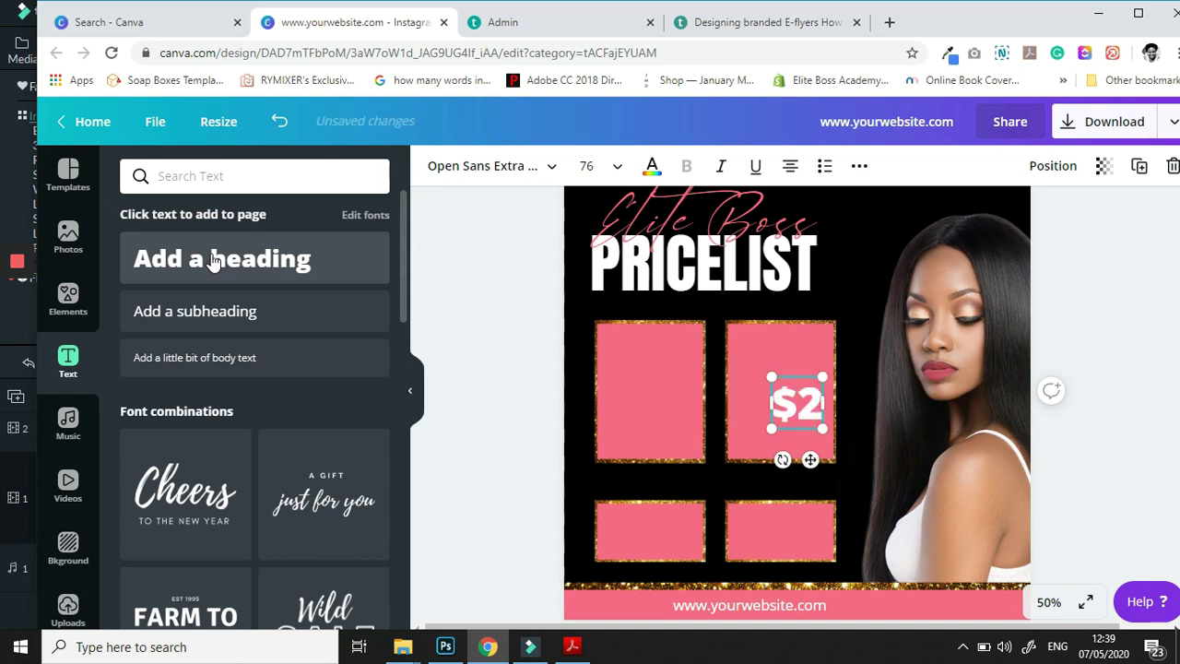
text(35)
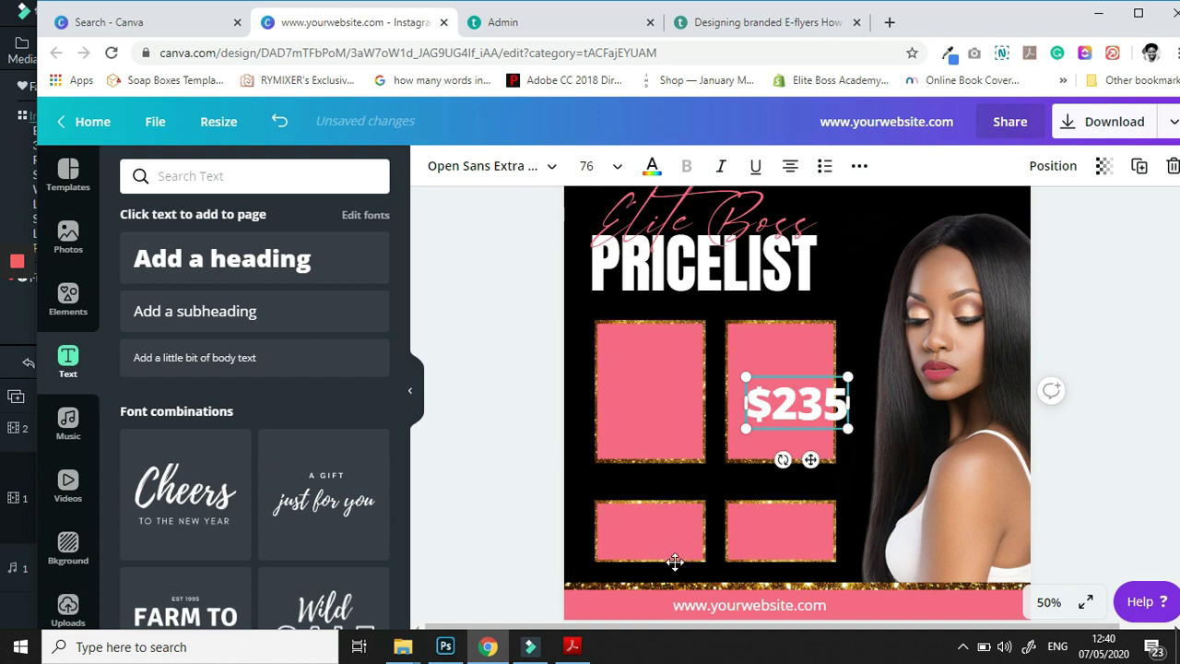
drag(810, 459, 669, 588)
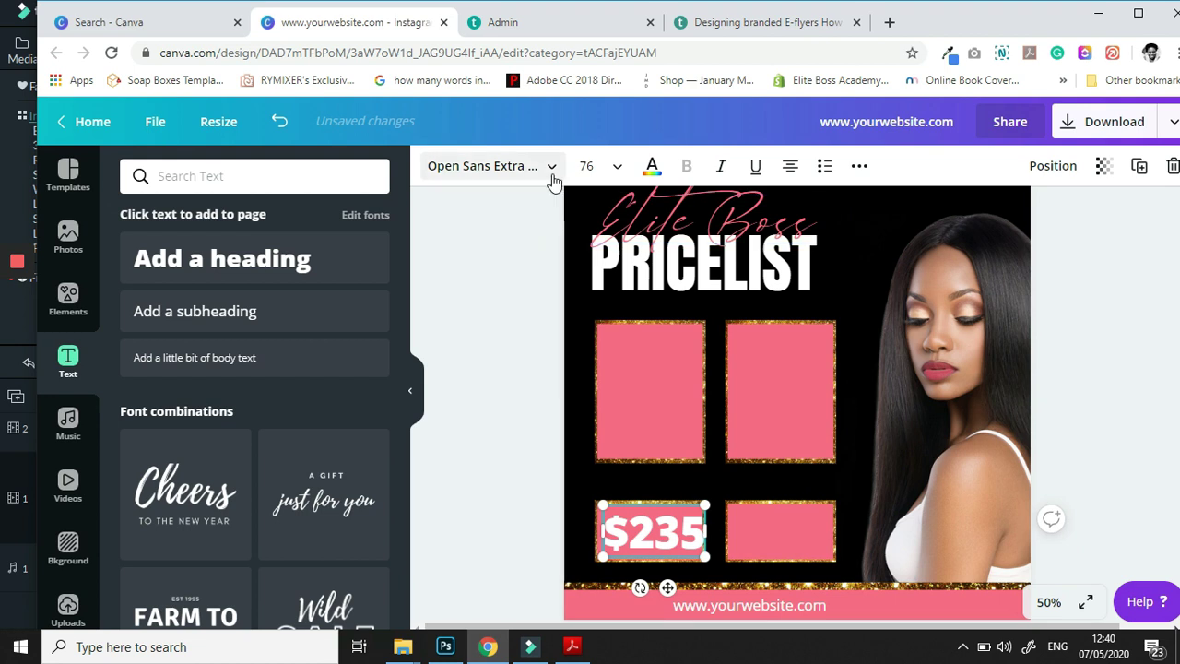
Change the $235 price text's font to Anton.
click(553, 178)
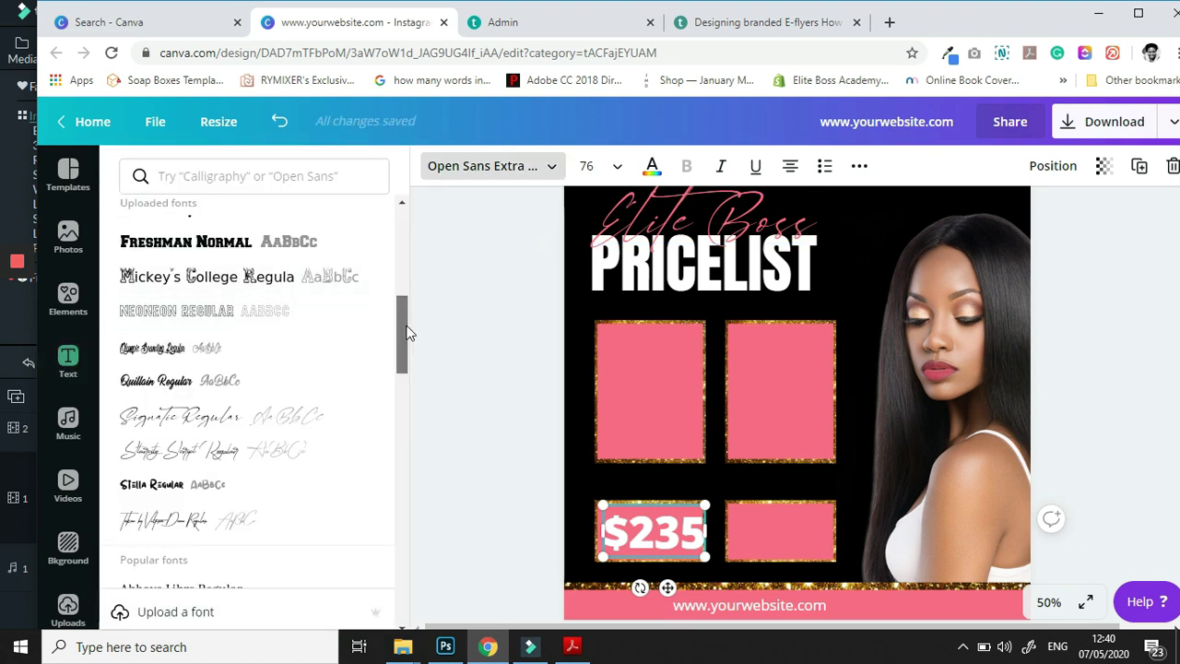
drag(403, 307, 406, 219)
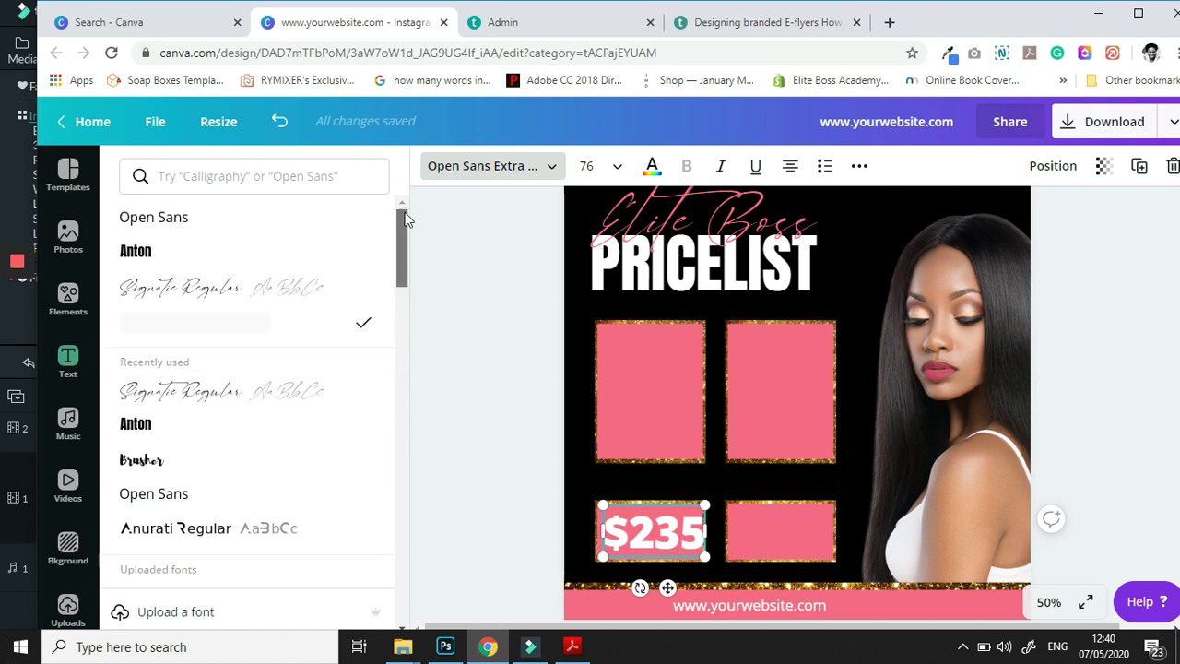
click(187, 258)
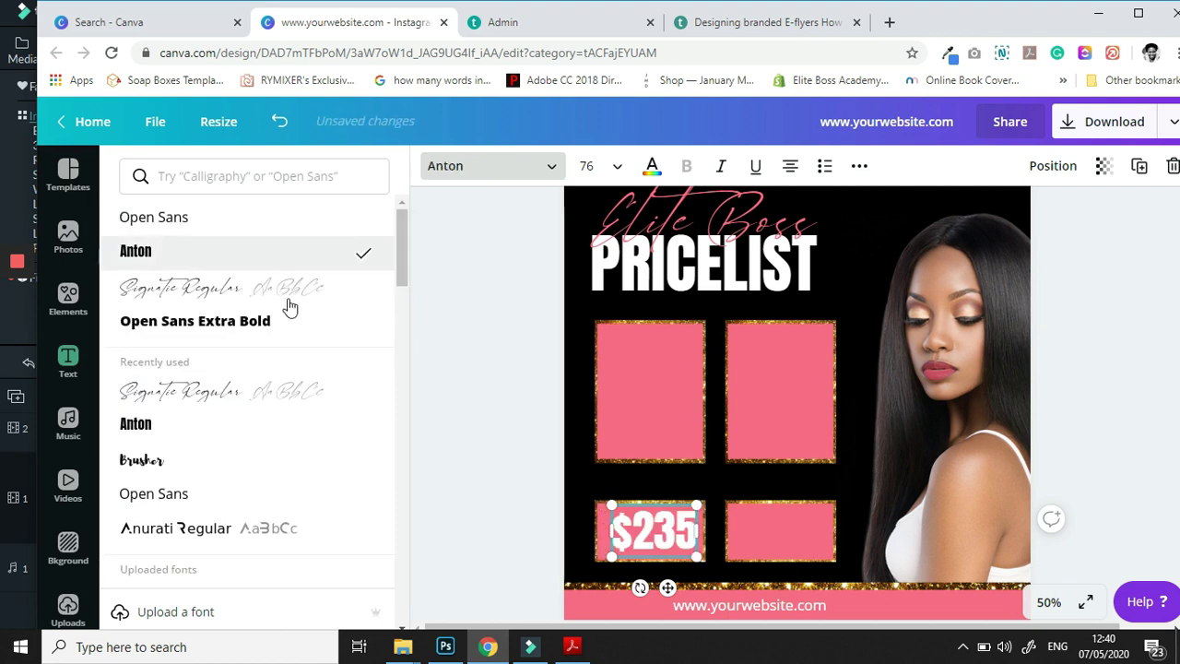
key(Escape)
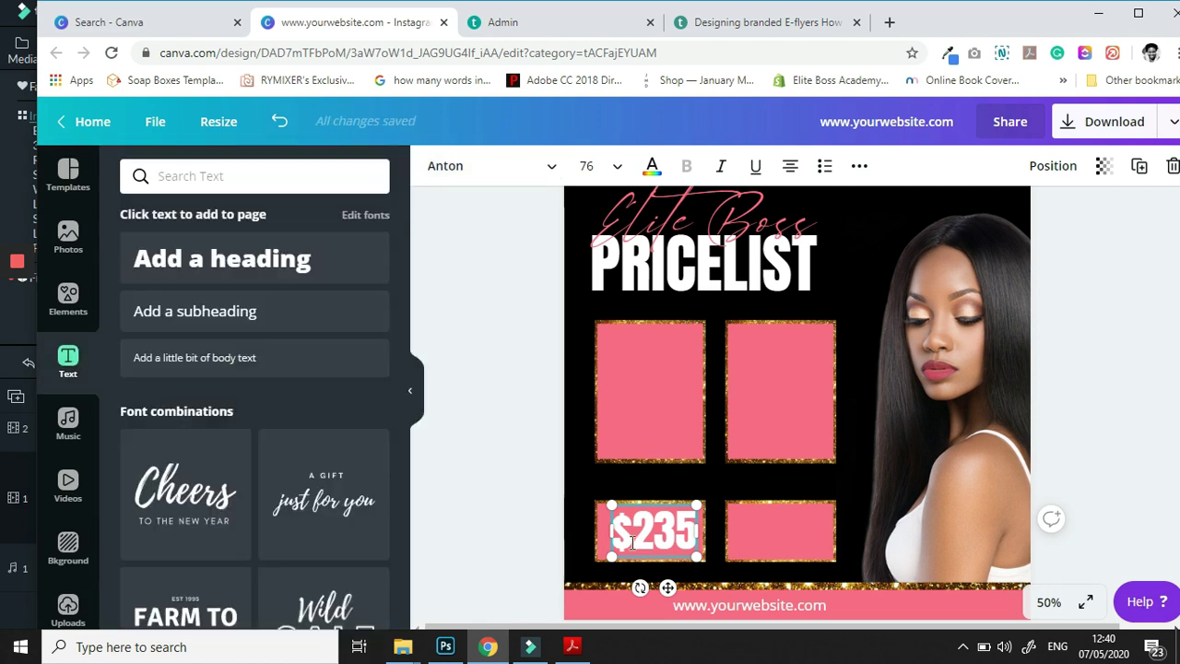
Duplicate the $235 price, place the copy in the other short box, and change it to "$335".
click(1141, 174)
drag(655, 547, 784, 541)
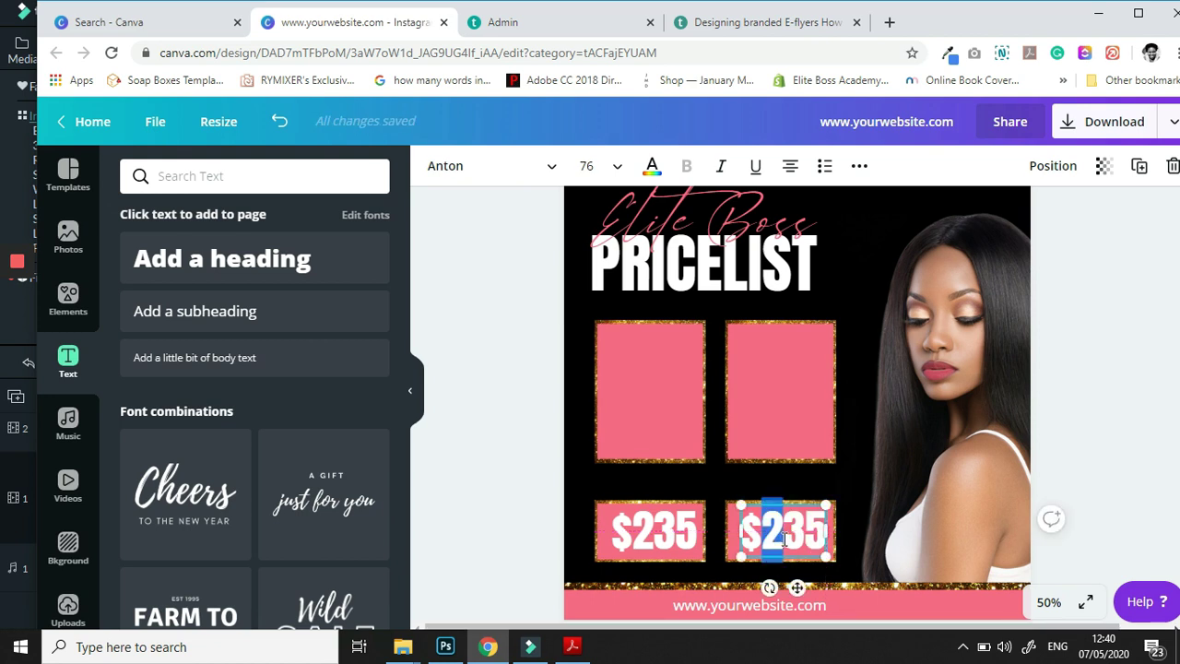
text(3)
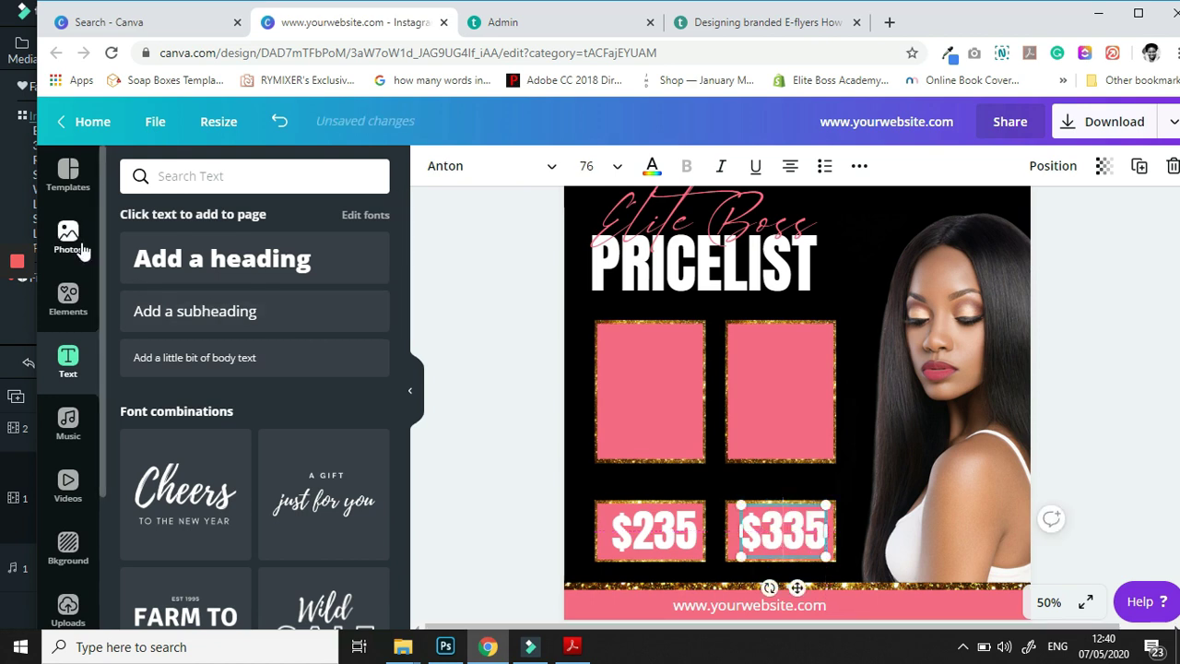
click(489, 337)
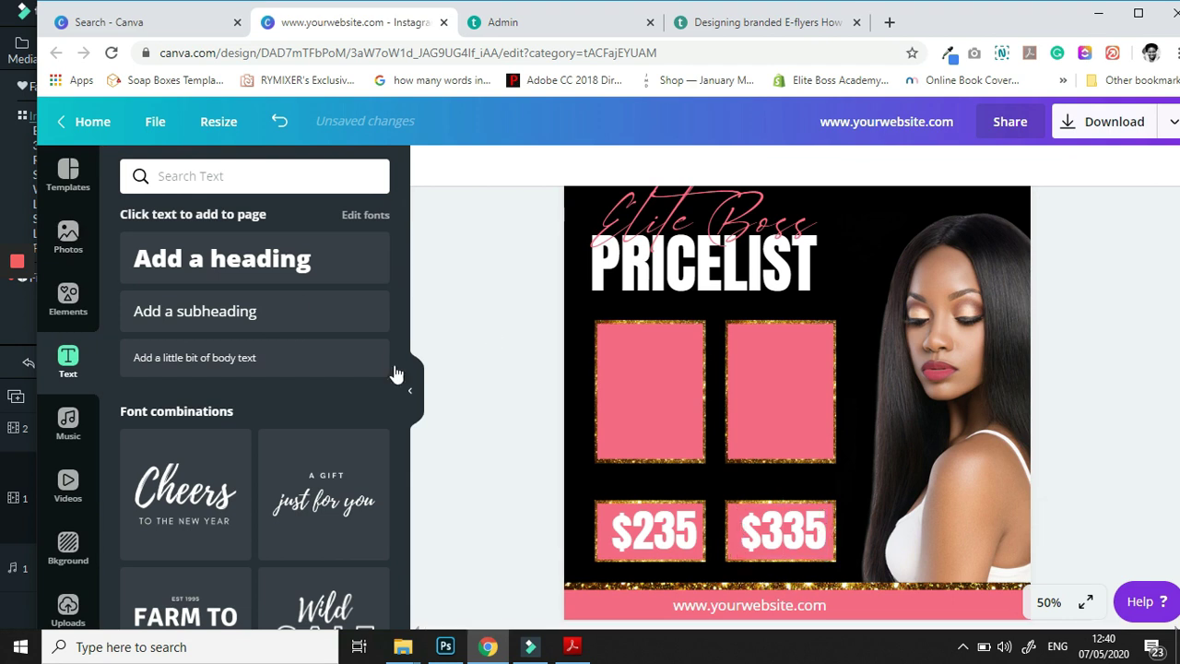
Add a heading reading "3 bundle deals" and format it in Anton at size 18.
click(207, 267)
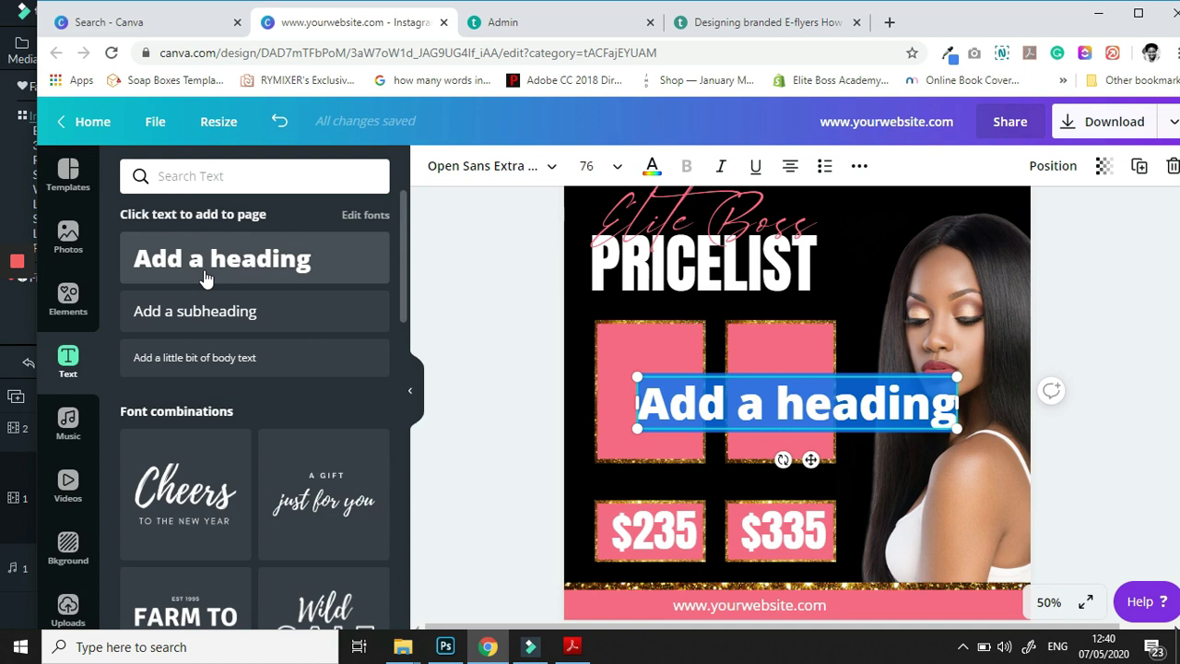
text(3 bundle)
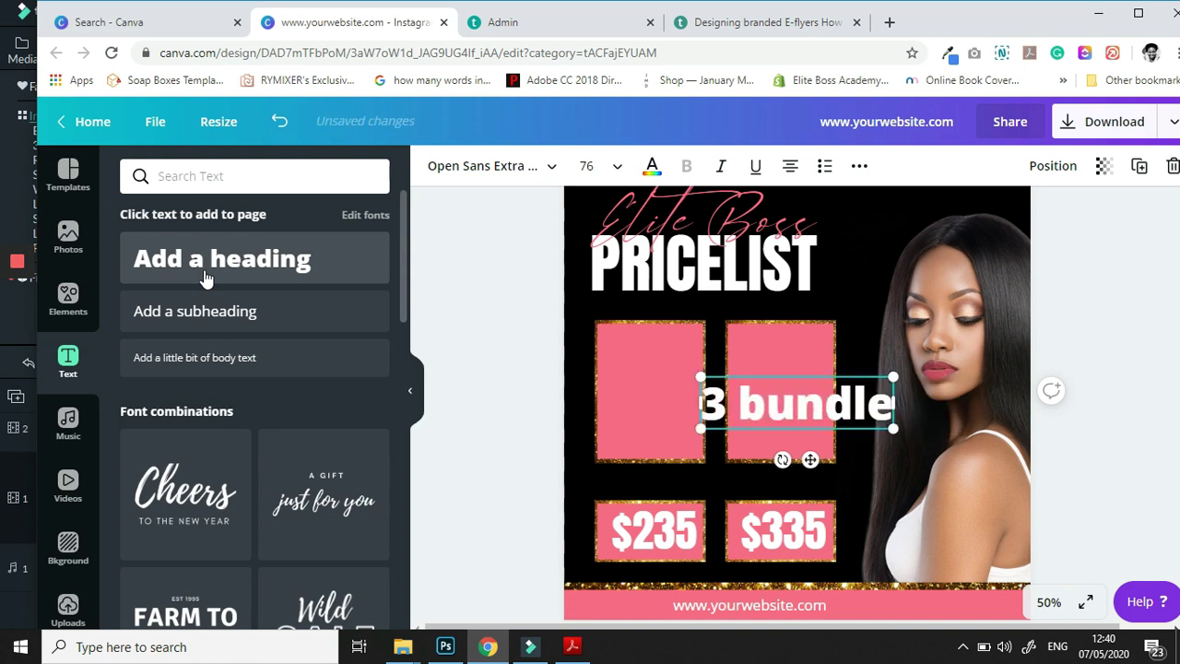
text( deals)
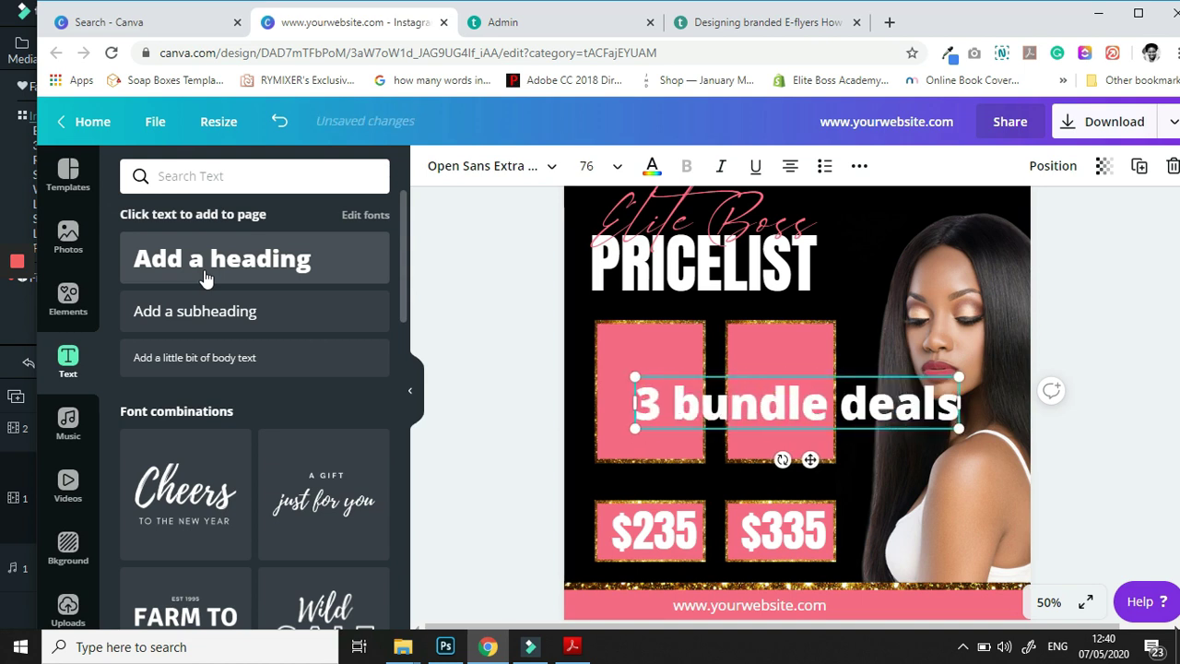
click(613, 169)
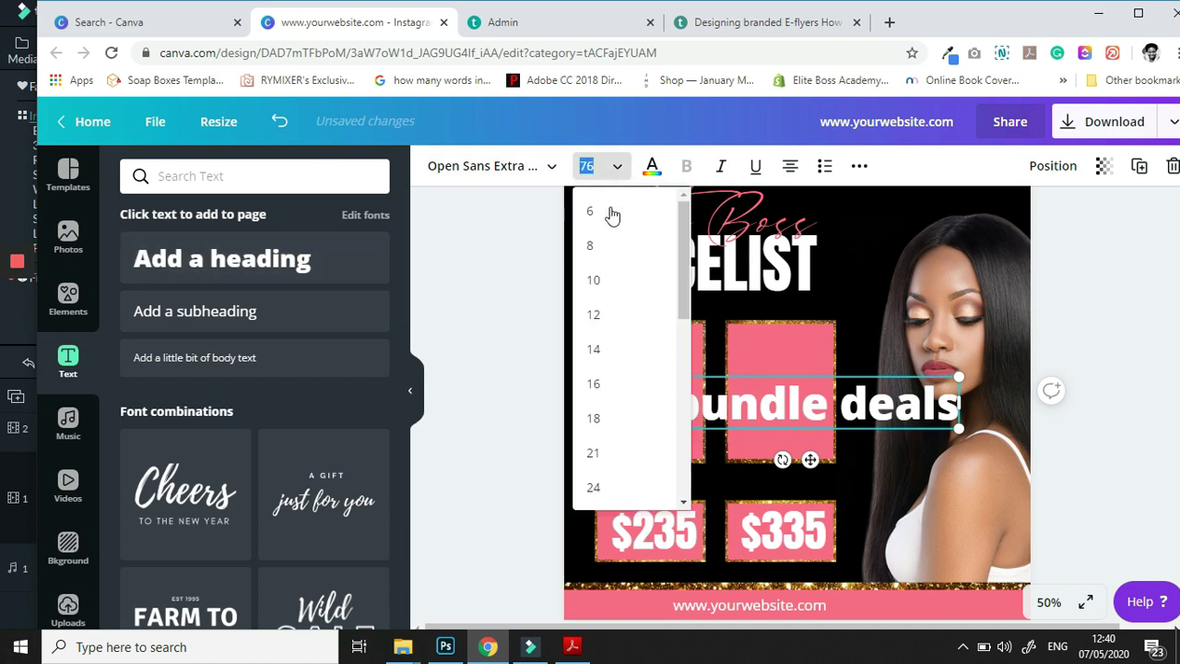
click(594, 419)
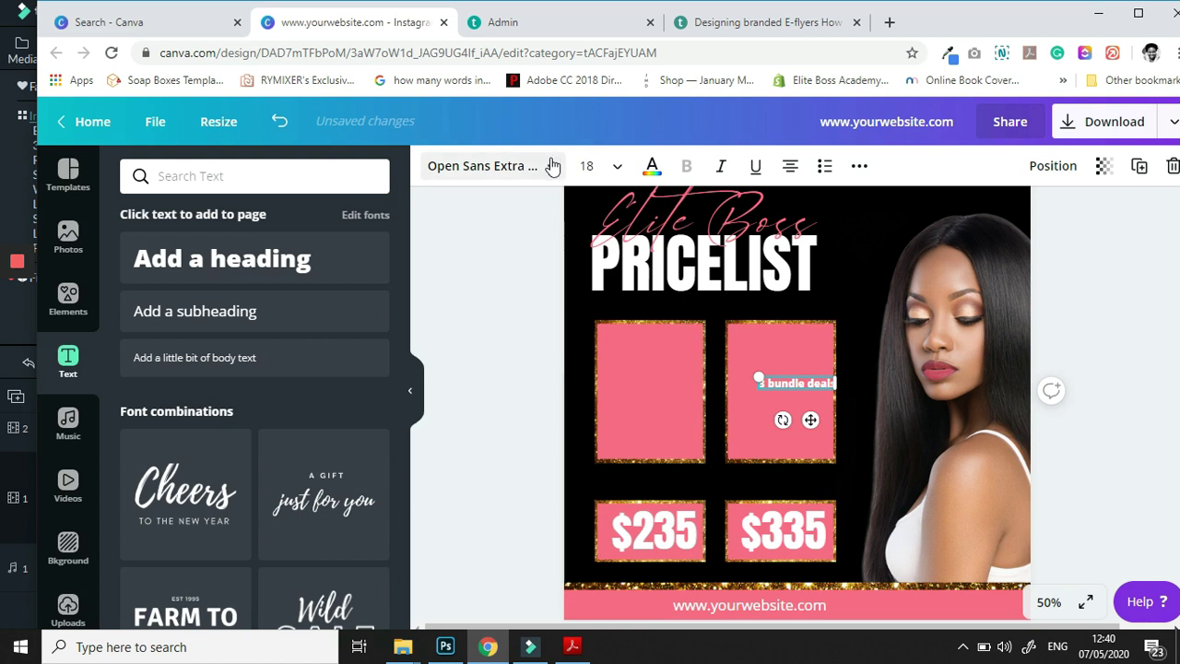
click(523, 175)
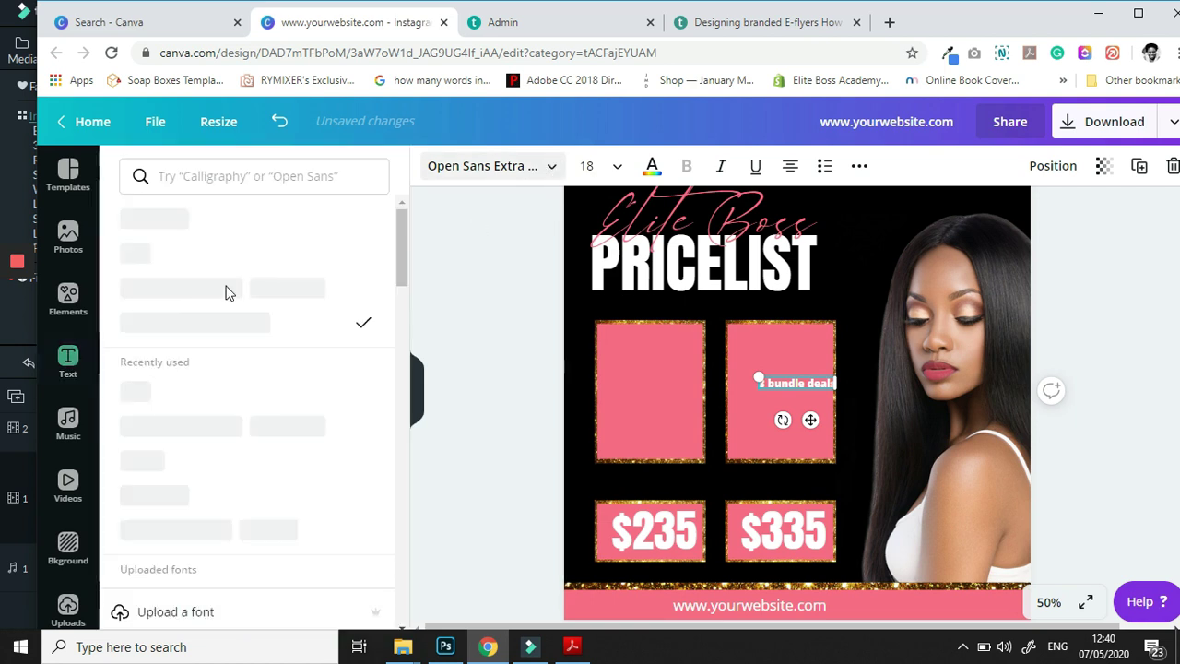
click(175, 252)
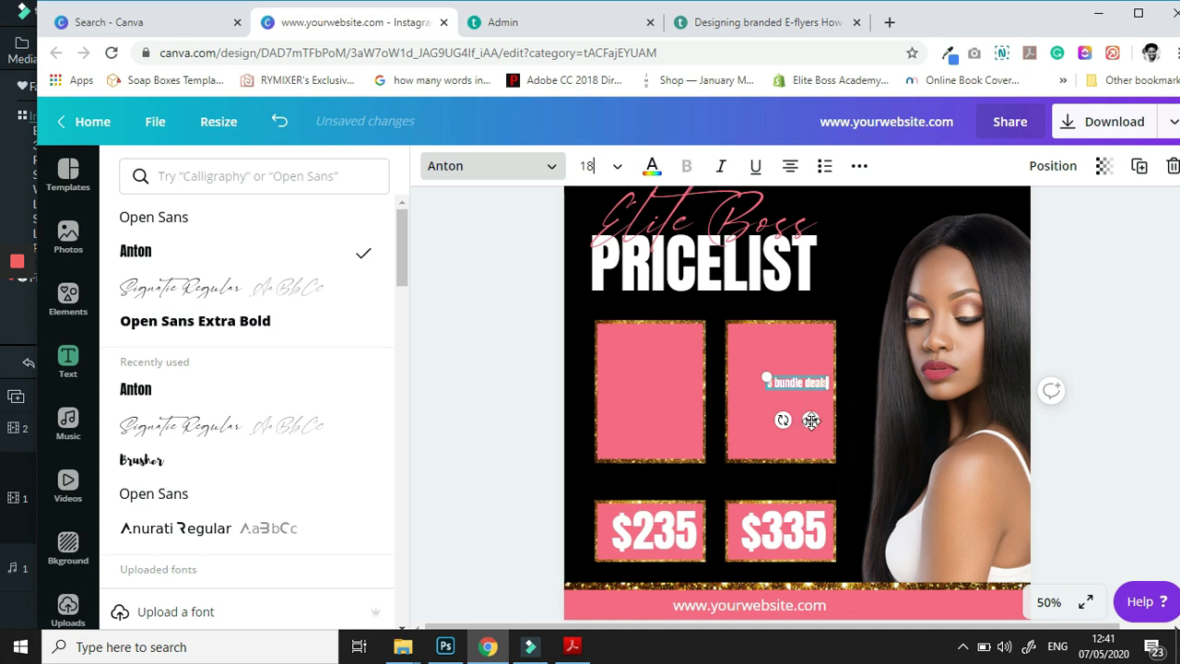
Place the "3 bundle deals" label in the gap above the $235 box and set its font size to 24.
drag(810, 420, 666, 522)
click(616, 168)
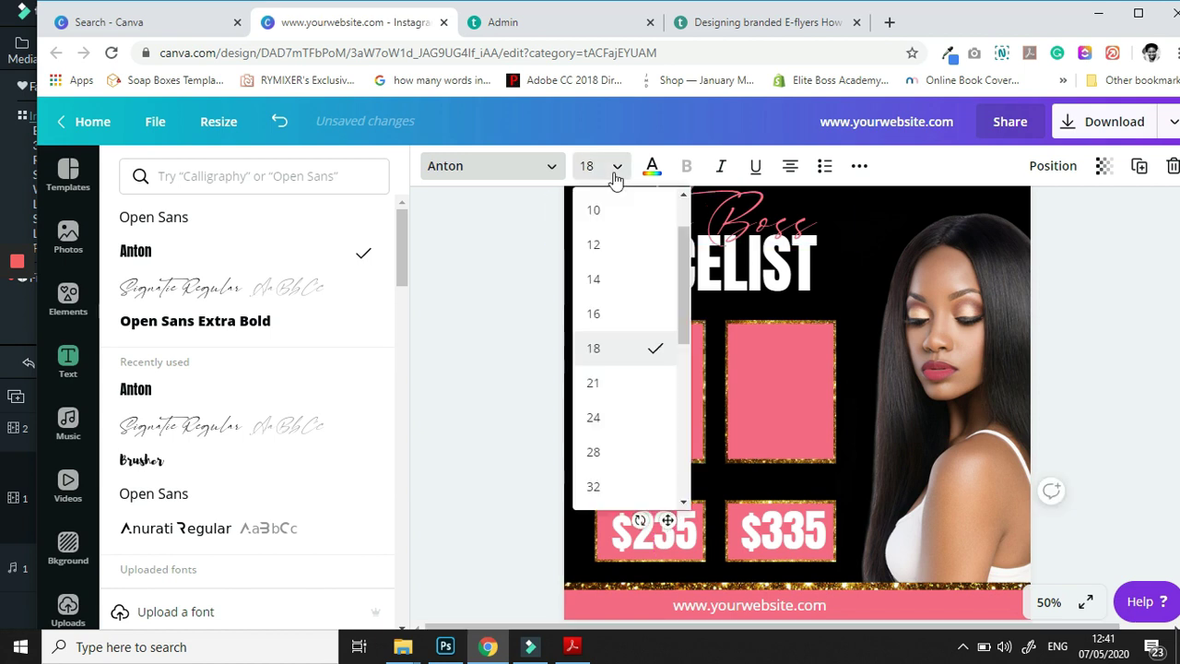
click(593, 417)
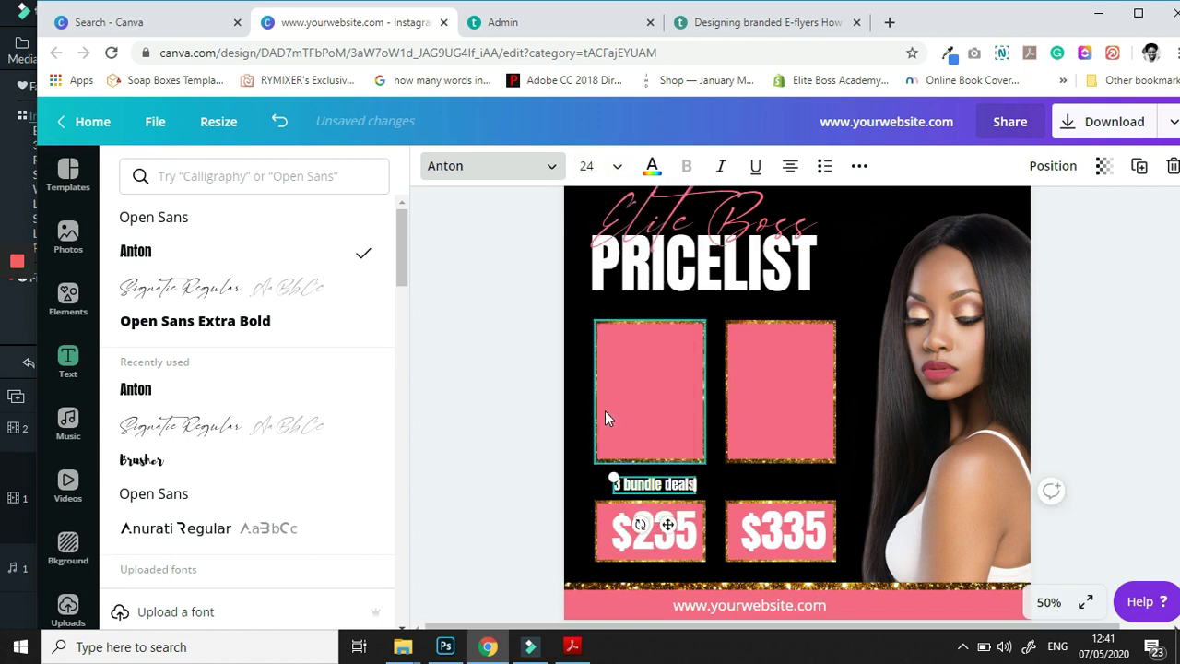
Duplicate the "3 bundle deals" label, place the copy above the $335 box, and change it to "4 bundle deals".
click(1137, 175)
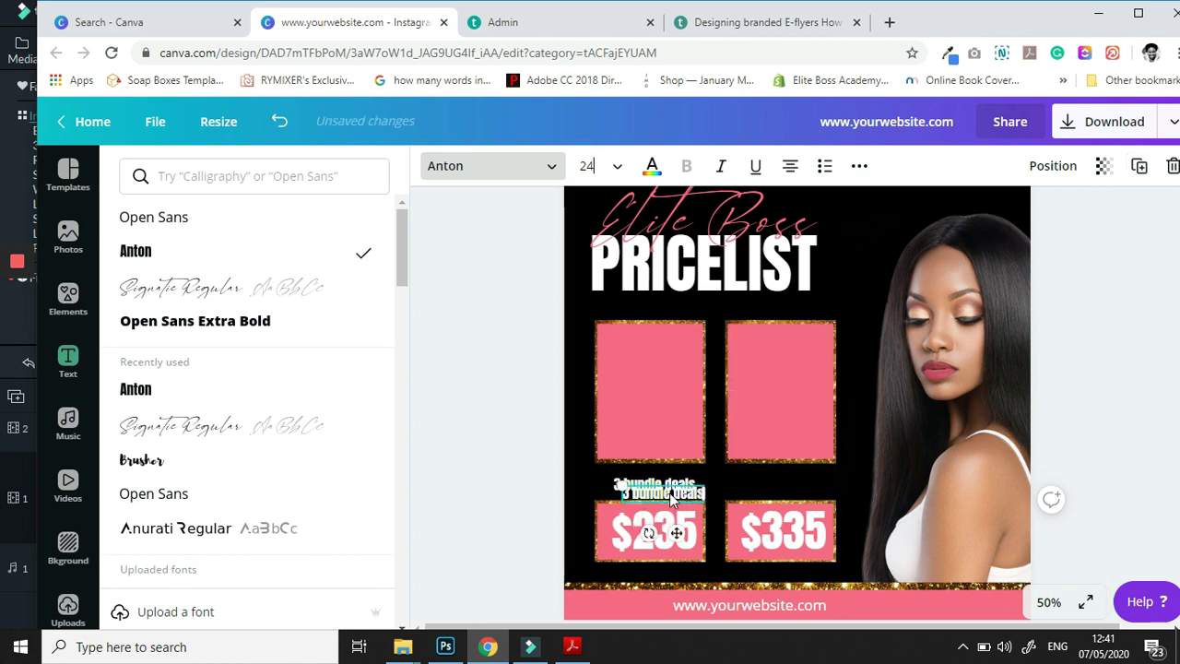
drag(662, 493, 781, 492)
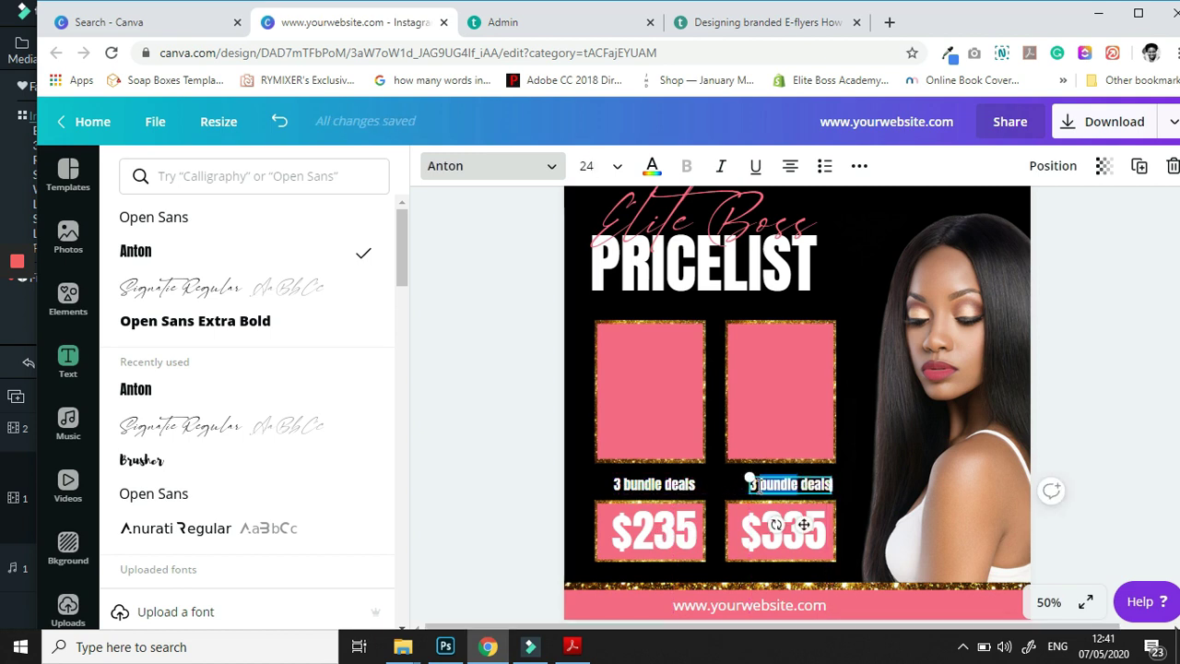
key(BackSpace)
key(BackSpace)
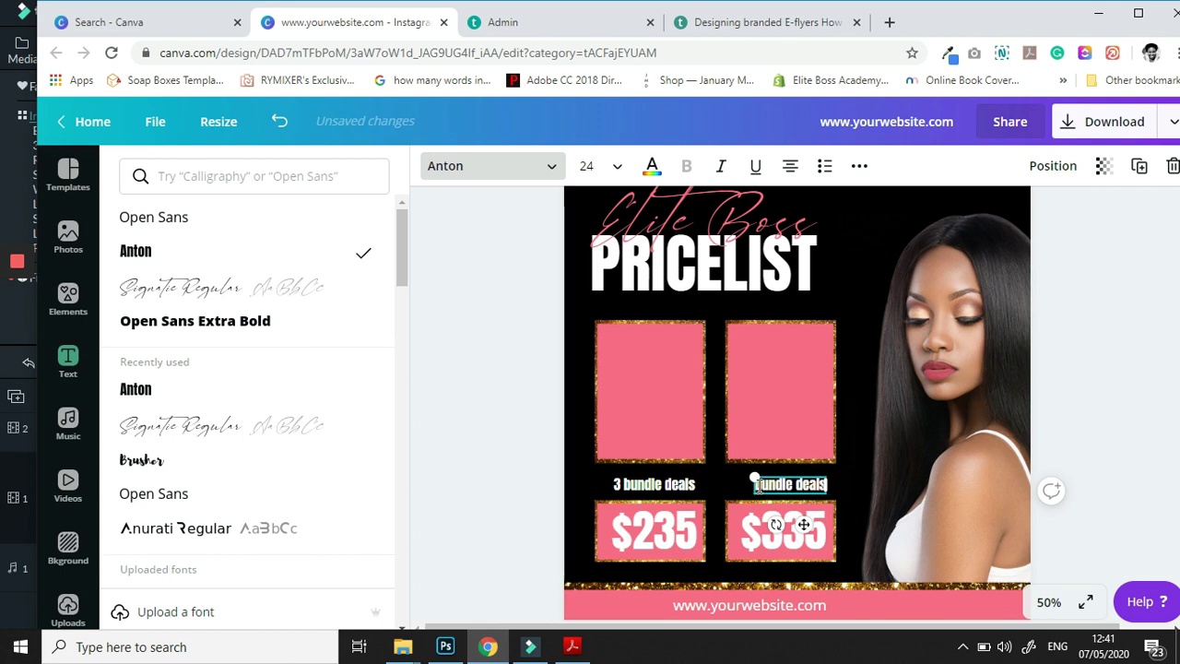
text(4)
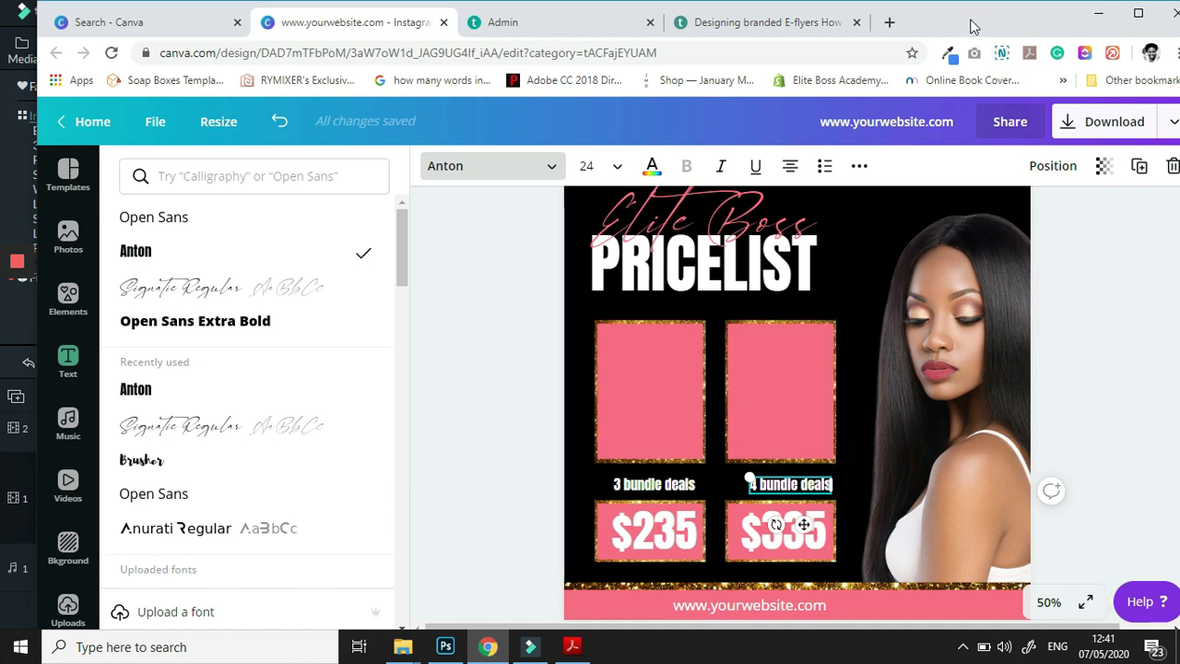
Scale down the Elite Boss and PRICELIST heading texts together slightly to leave room above the tall pink boxes.
drag(970, 26, 943, 21)
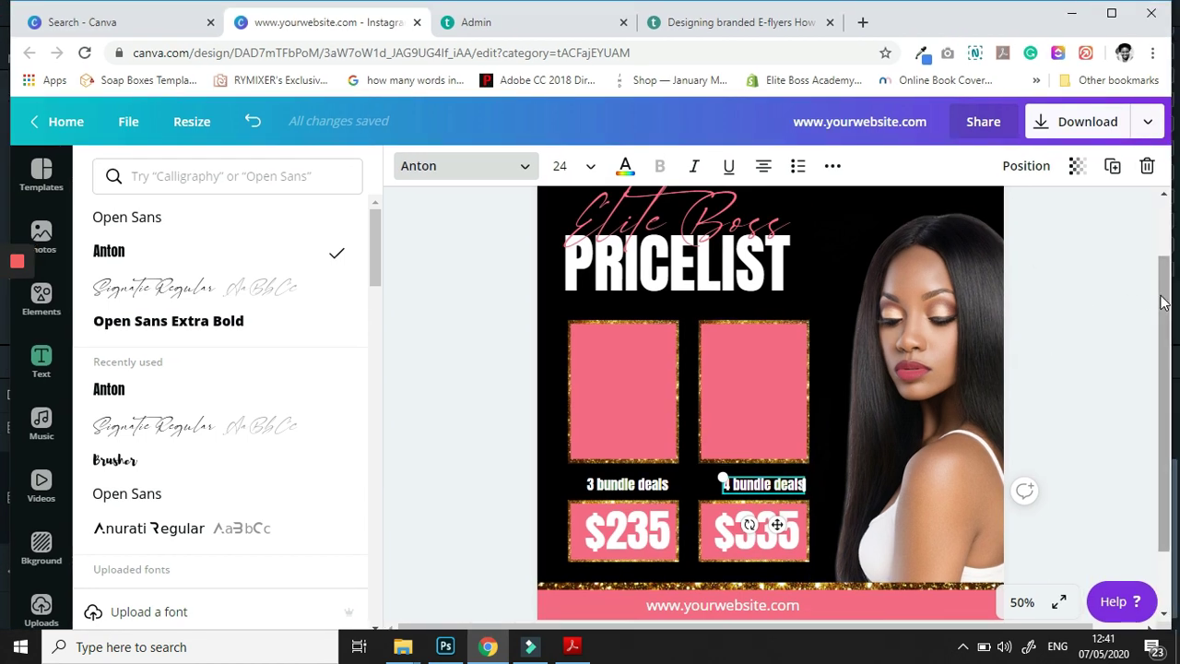
drag(1163, 302, 1163, 278)
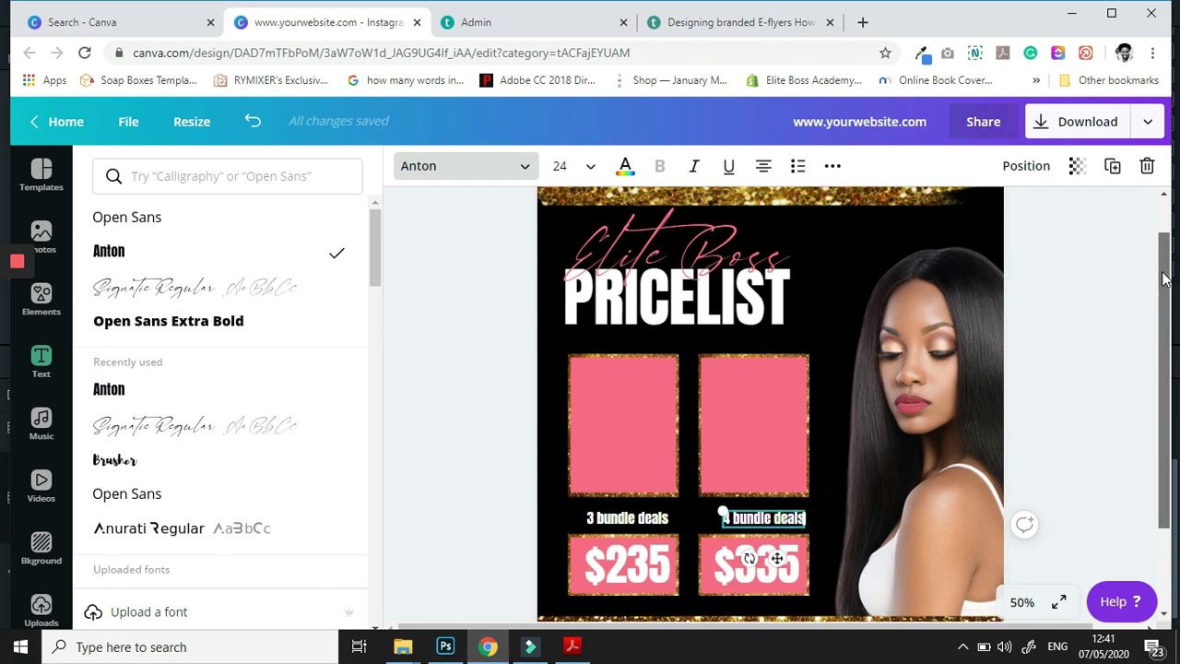
click(465, 166)
drag(484, 252, 795, 316)
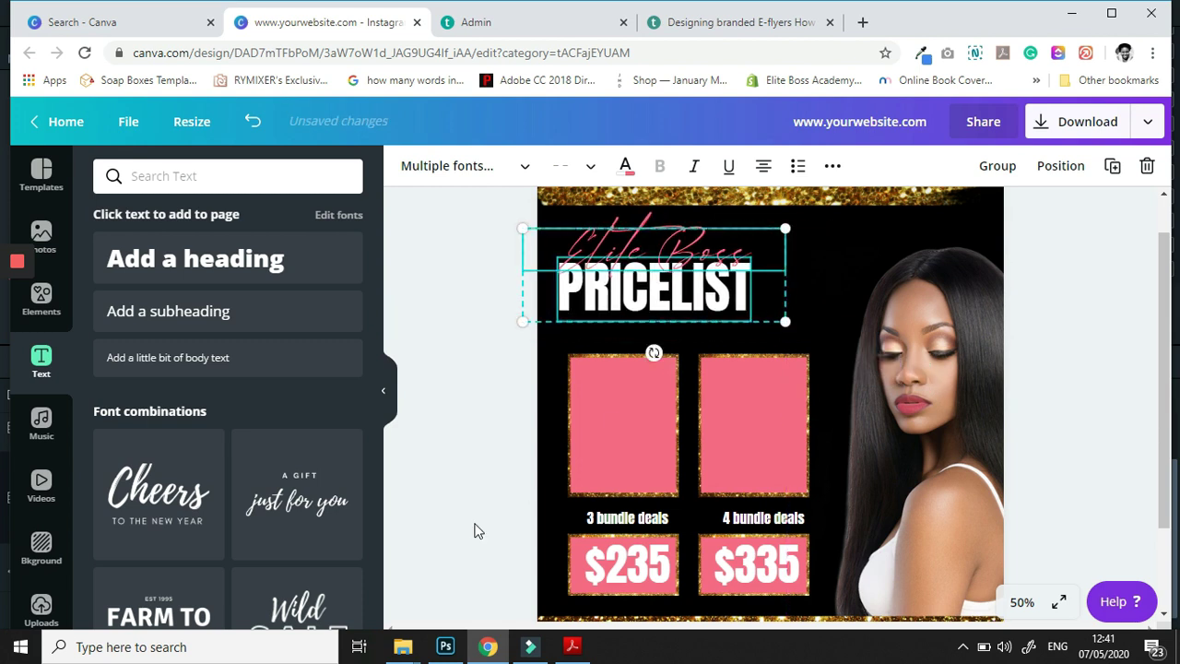
click(477, 529)
Duplicate the "3 bundle deals" label, place the copy above the first tall pink box, and change it to "Singles".
click(626, 519)
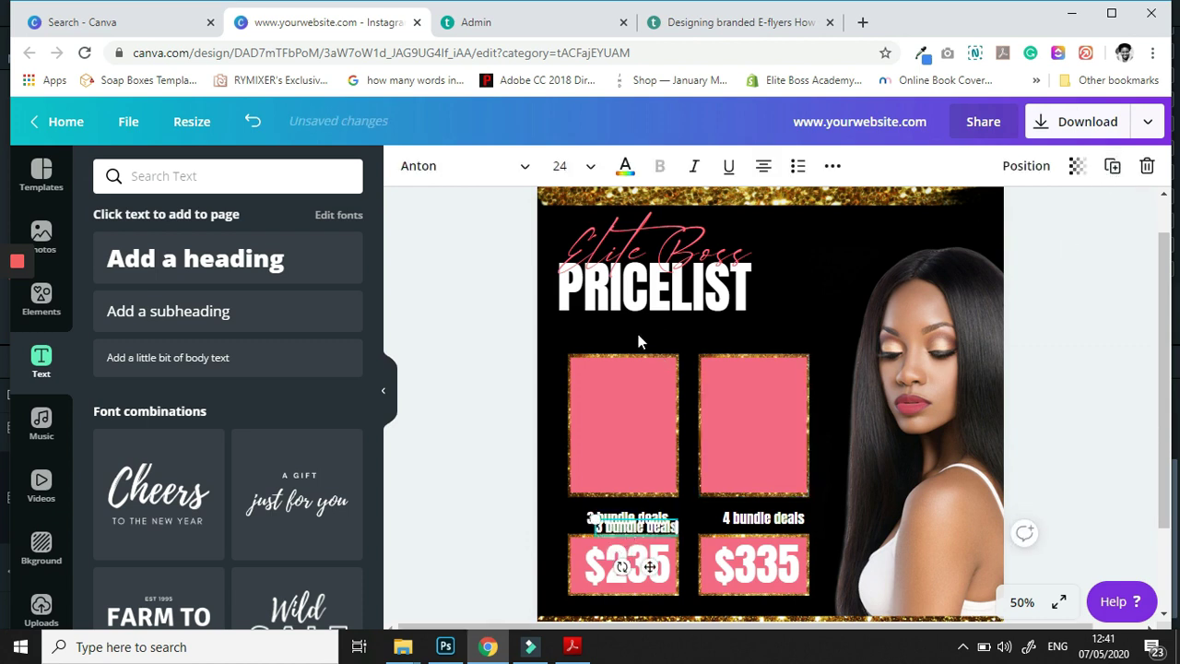
drag(637, 334, 615, 338)
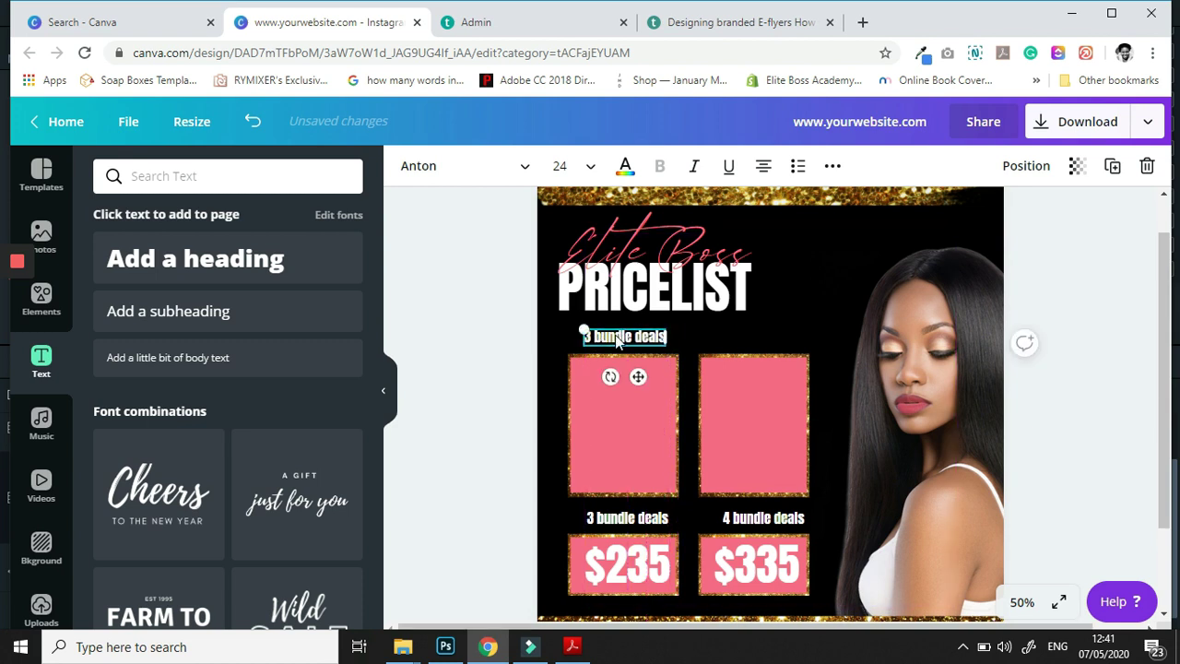
double_click(617, 340)
click(617, 337)
text(s)
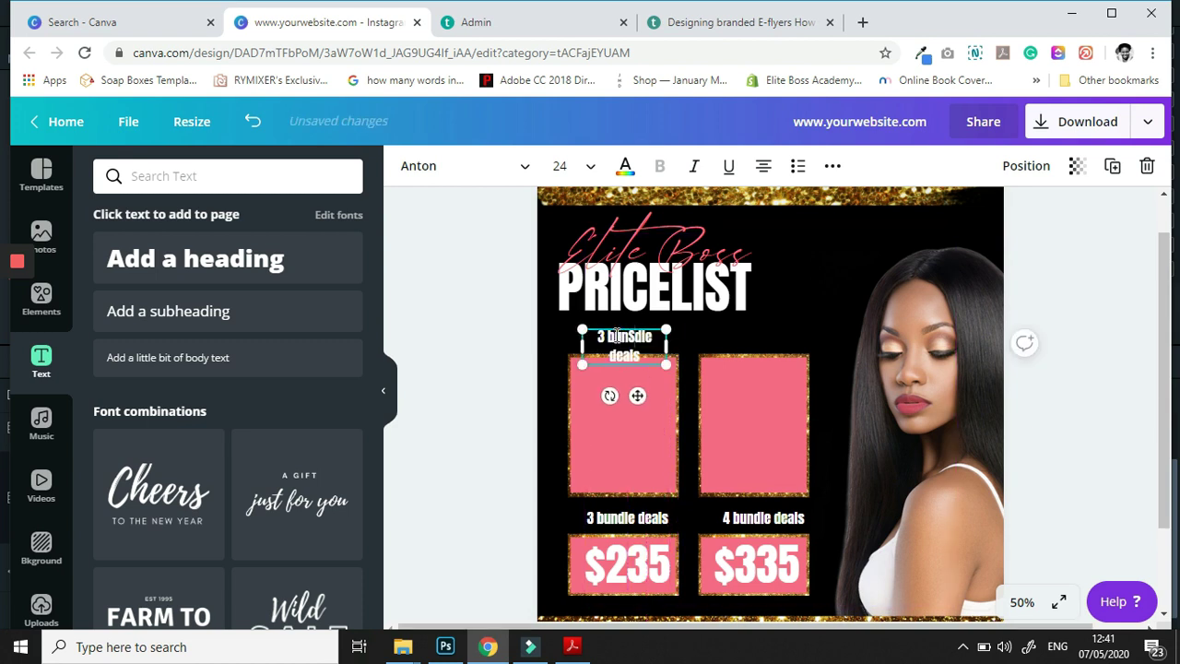
text(ingles)
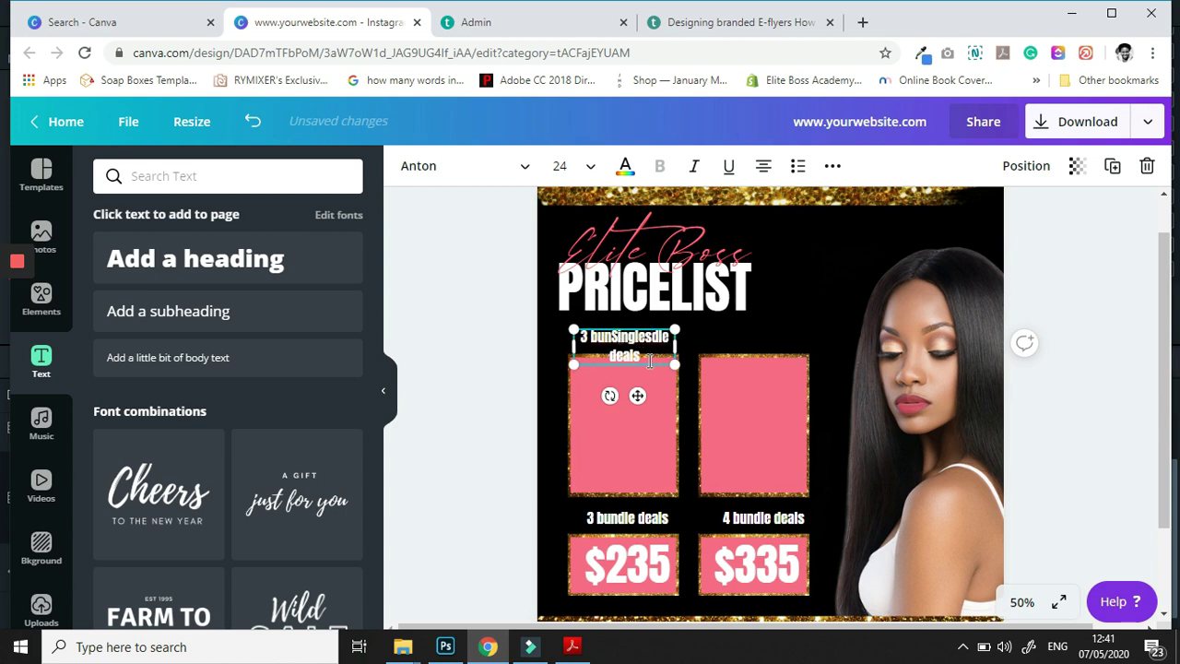
drag(648, 361, 581, 349)
text(S)
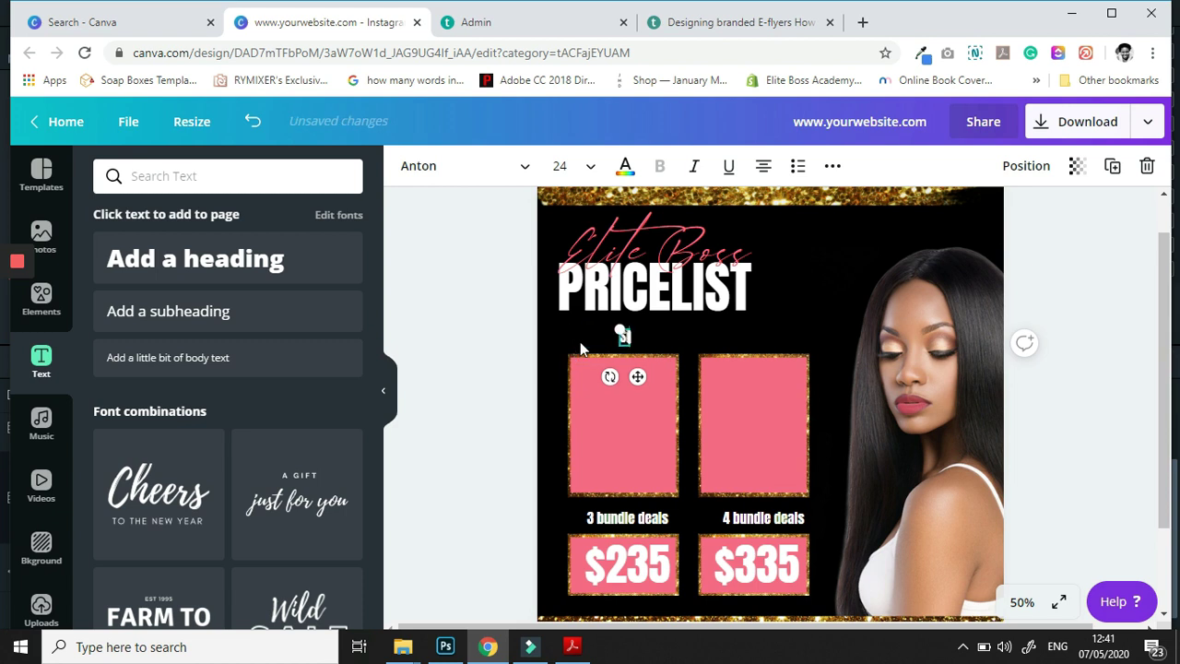
text(ingles)
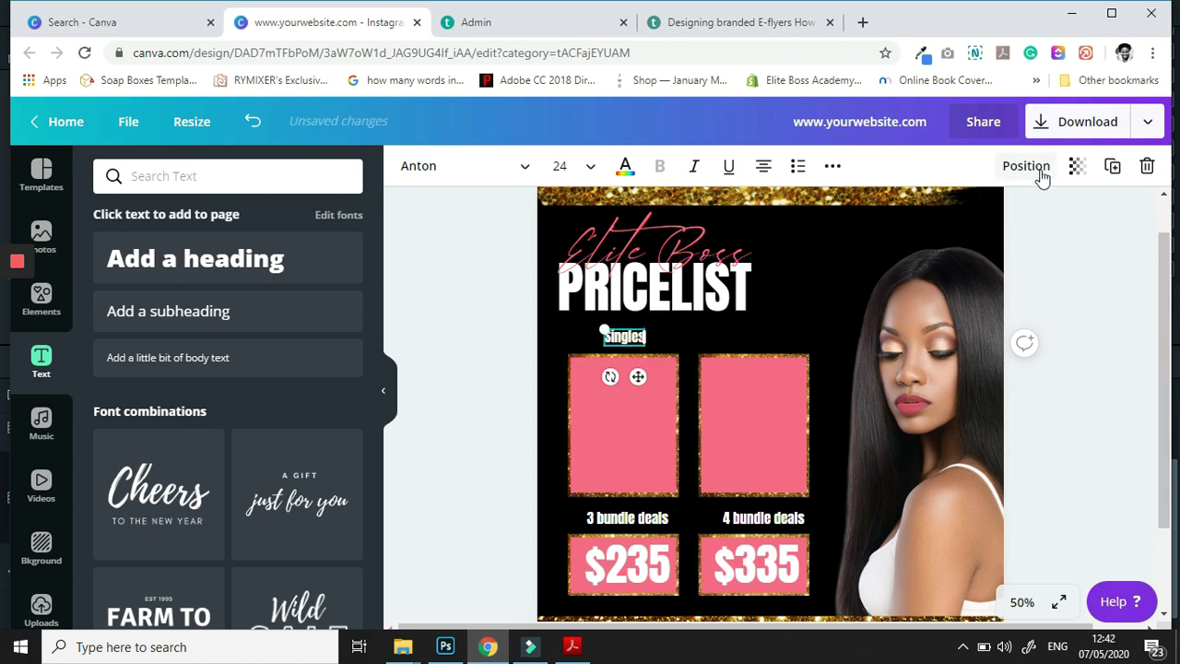
Duplicate the "Singles" label, place the copy above the second tall pink box, and change it to "frontals".
click(1112, 167)
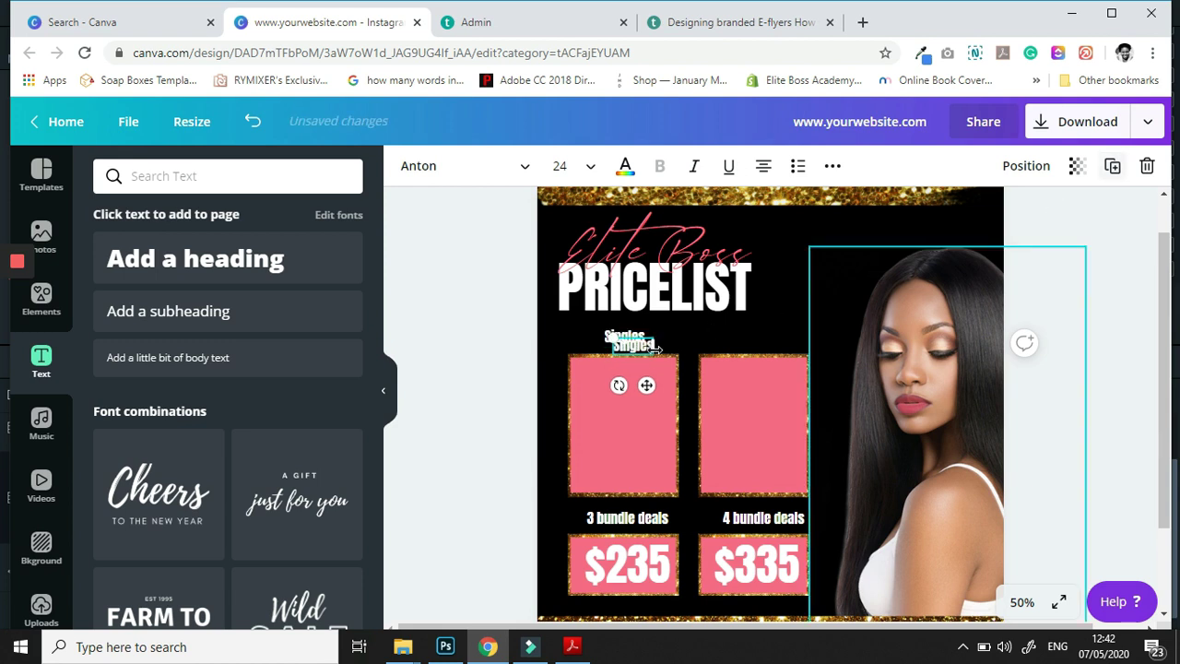
drag(644, 350, 755, 338)
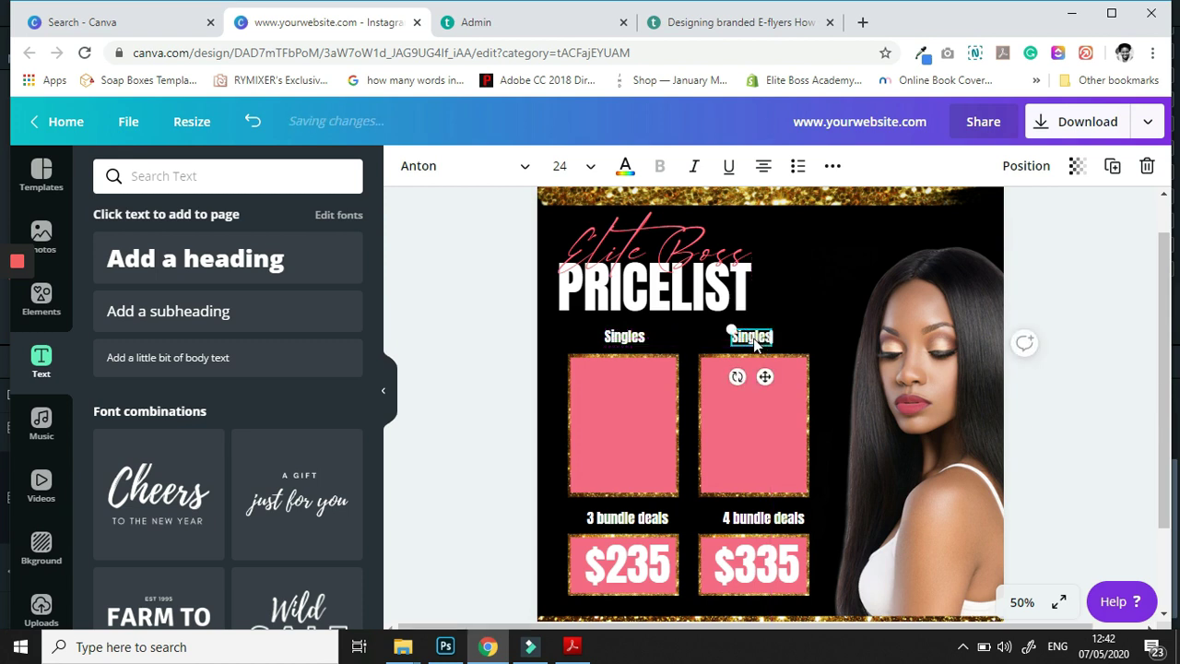
double_click(754, 338)
text(Frontals)
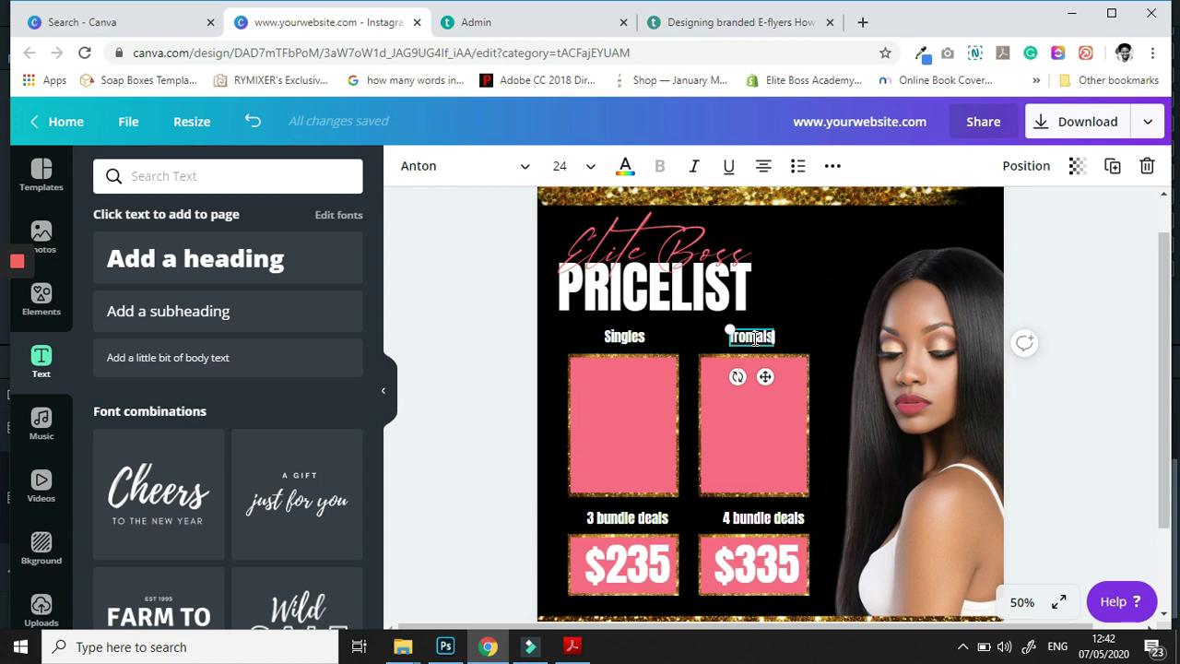
Move the Elite Boss and PRICELIST heading texts together so they are centred above the two columns of boxes.
click(656, 262)
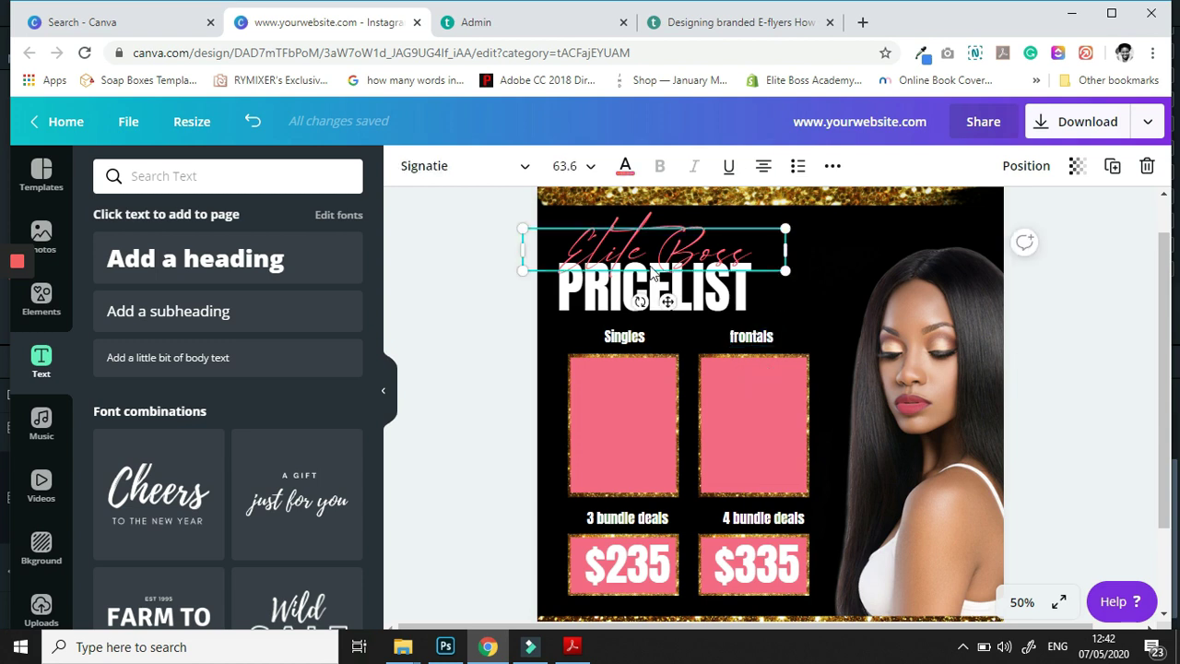
click(489, 249)
drag(489, 249, 707, 285)
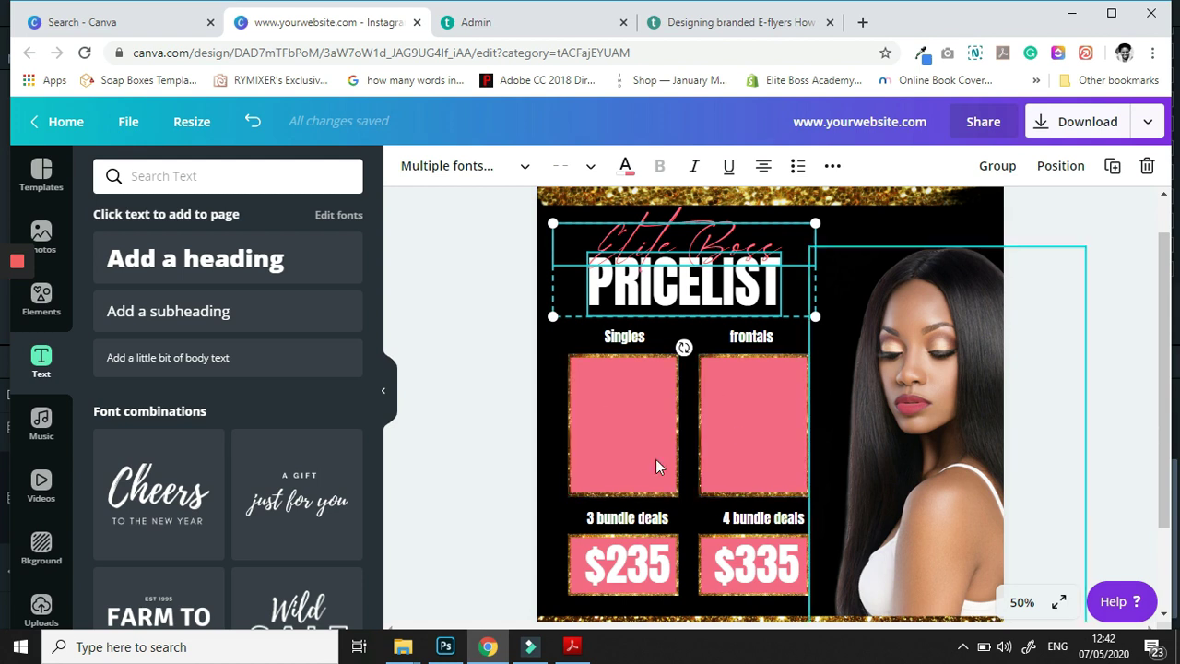
Add a heading at font size 12 and replace its text with the first price line, 12 ' $65.
click(186, 280)
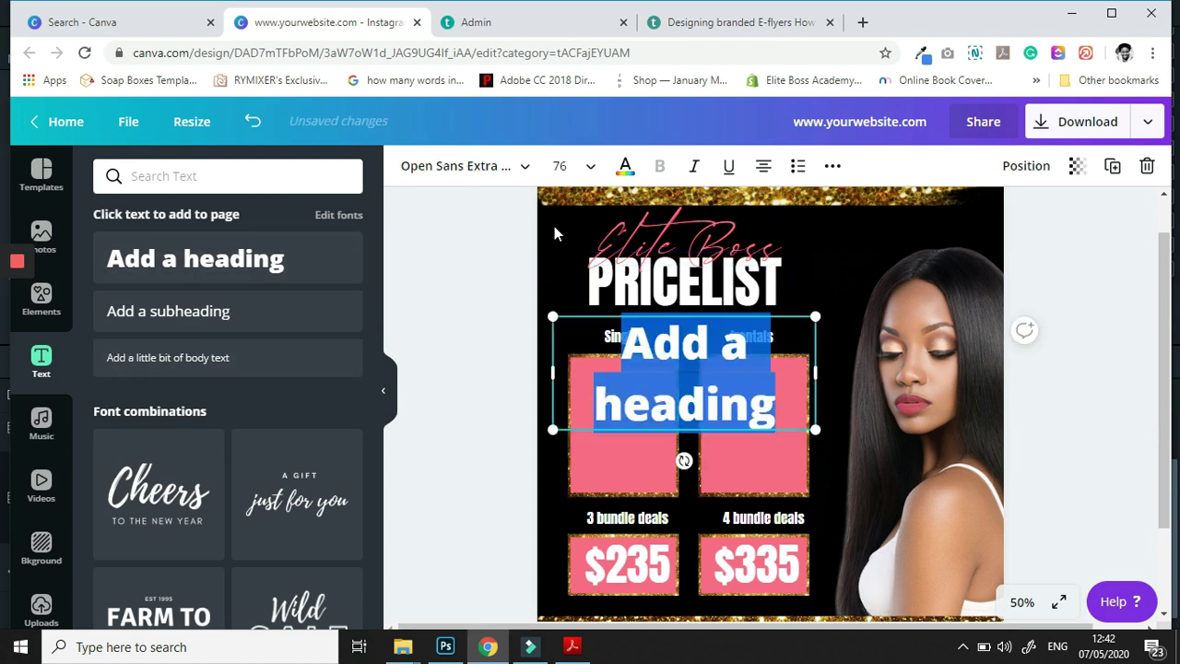
click(562, 166)
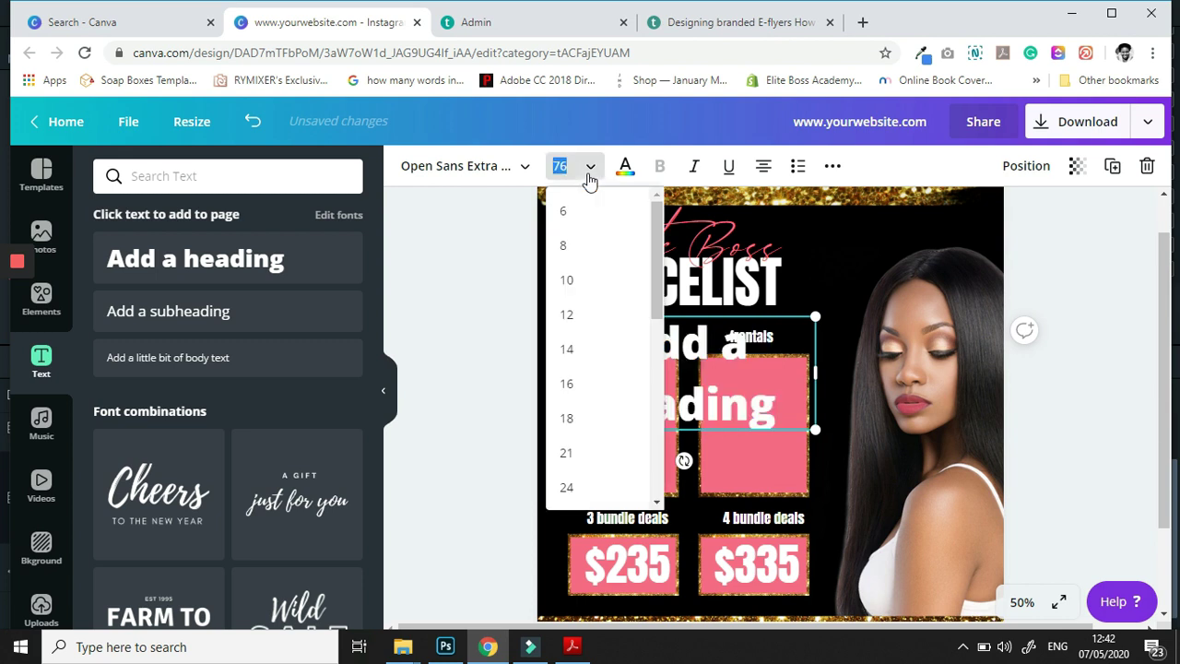
click(578, 315)
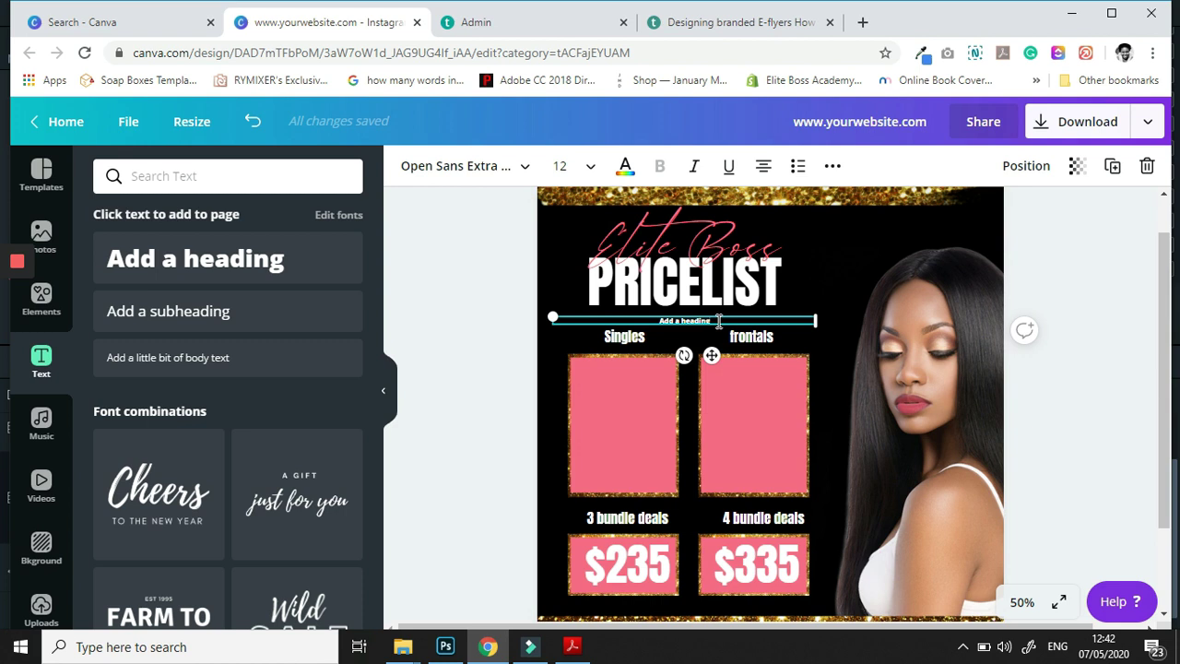
drag(719, 320, 638, 323)
text(12)
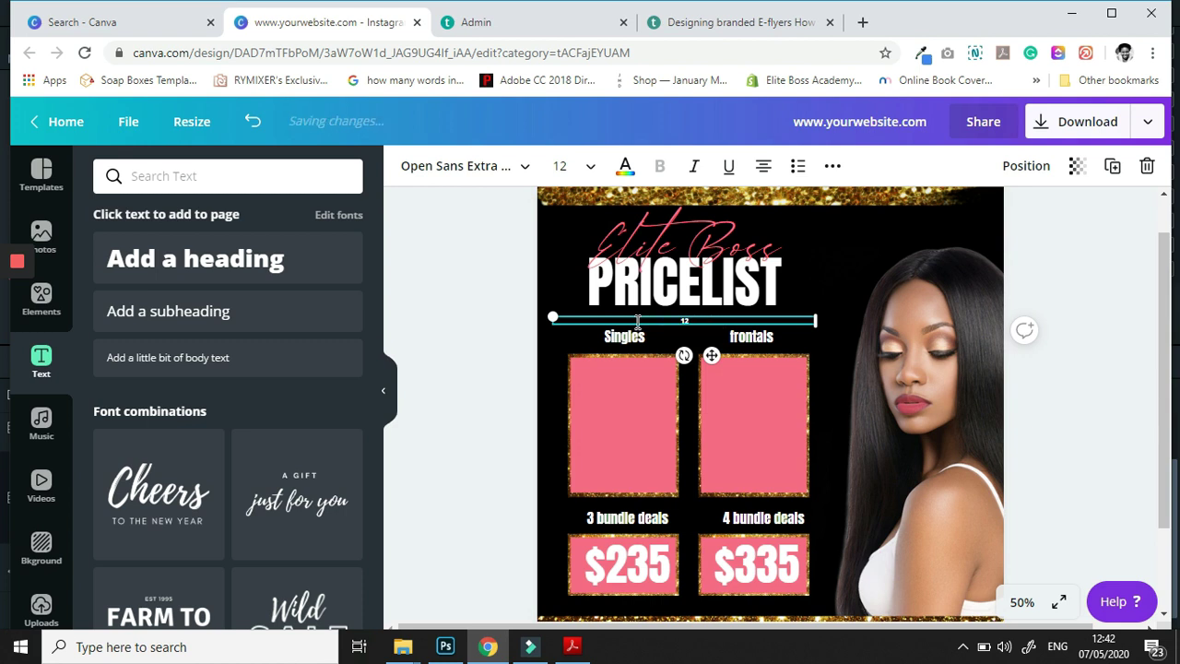
text( inch)
key(Return)
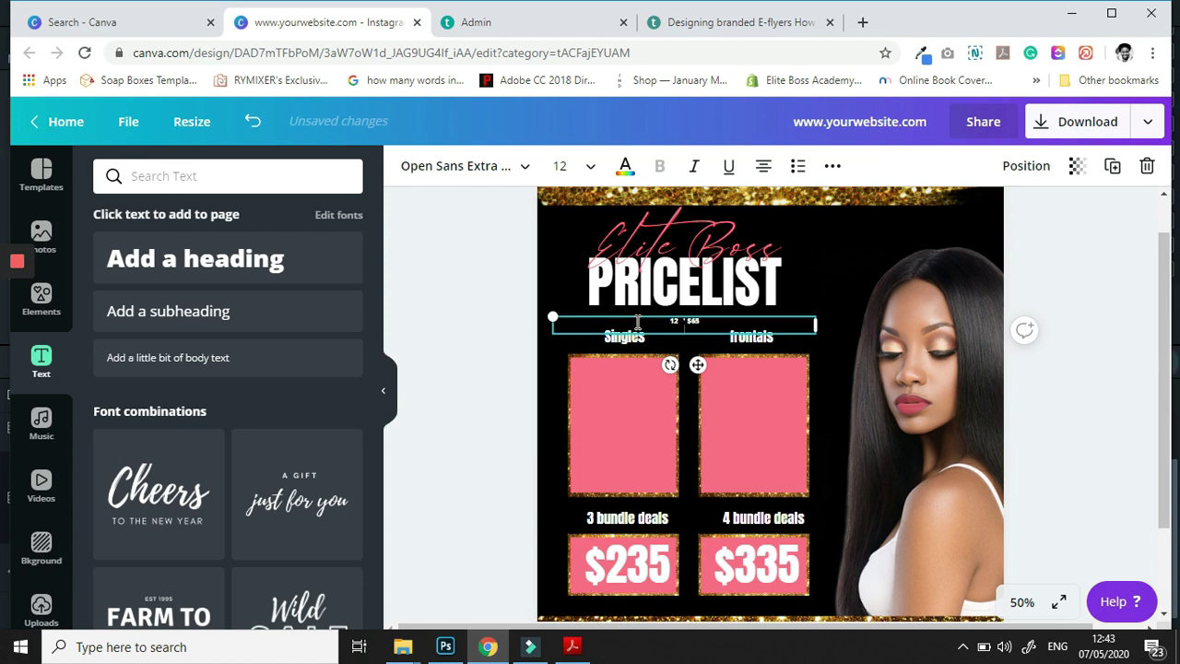
Add the price lines 14"$75, 16"$ 85, 18"$95 and 20"$105 below the first one.
text(14"$75)
key(Return)
text(1)
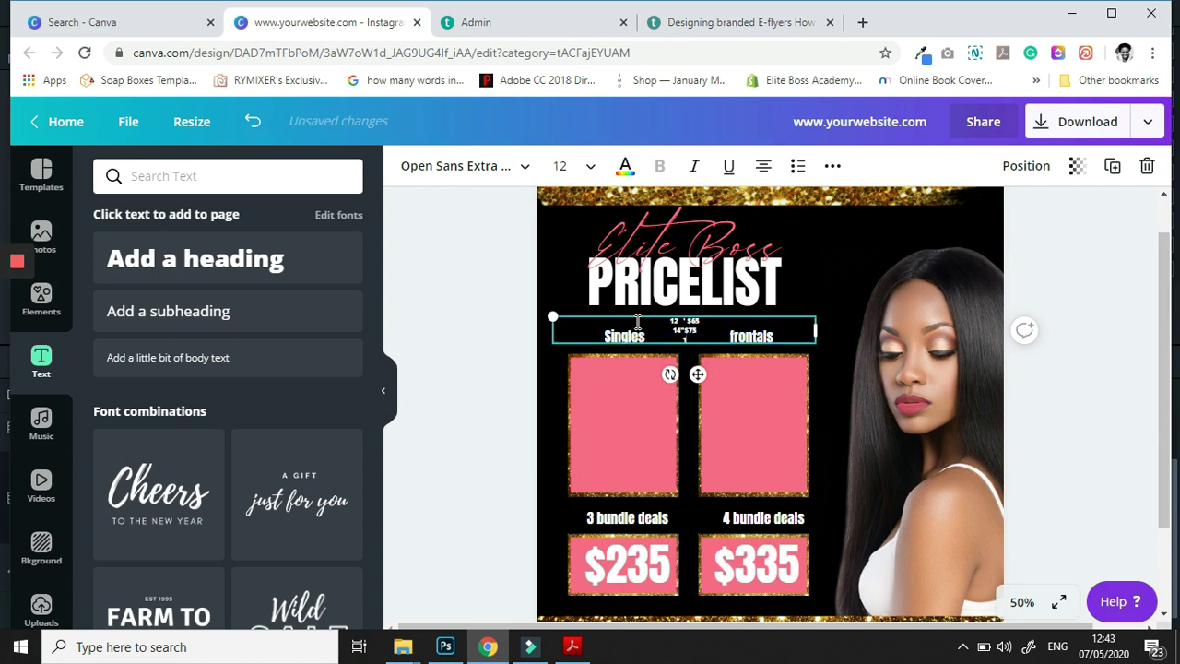
text(6)
key(BackSpace)
text($85)
key(Escape)
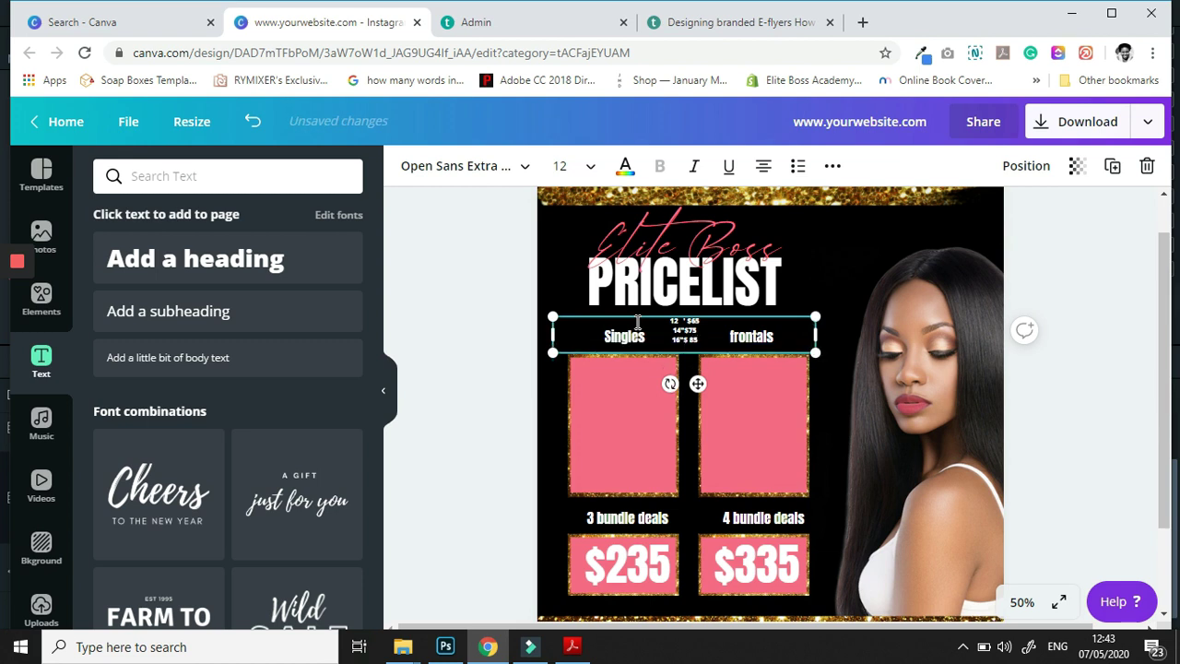
text(8"$95)
key(Return)
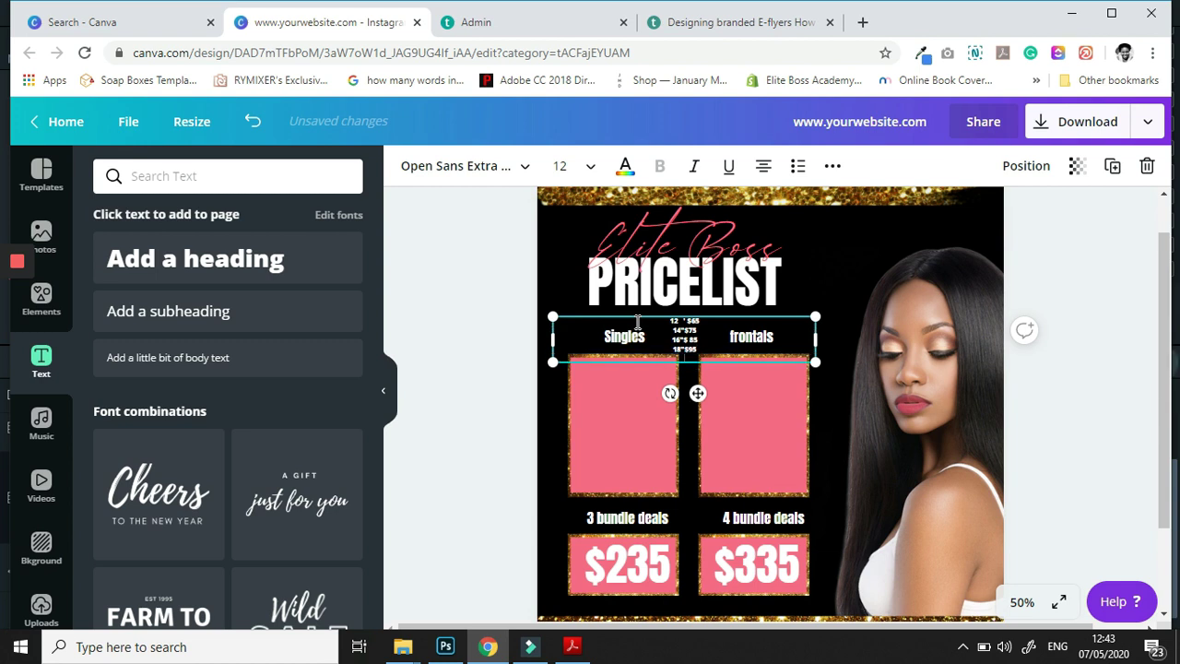
text(20"$1)
text(05)
Change the font of the first two price lines to Anton.
mouse_move(705, 351)
mouse_down()
mouse_move(661, 325)
mouse_move(706, 363)
mouse_up()
click(661, 324)
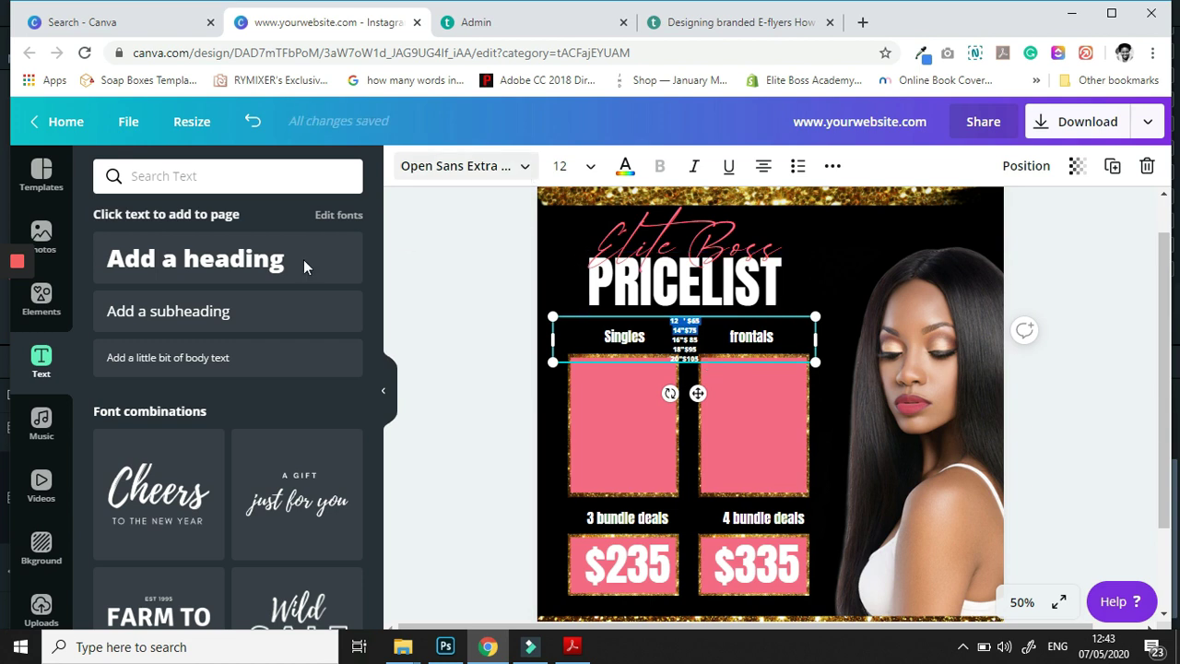
key(ctrl+shift+f)
click(140, 258)
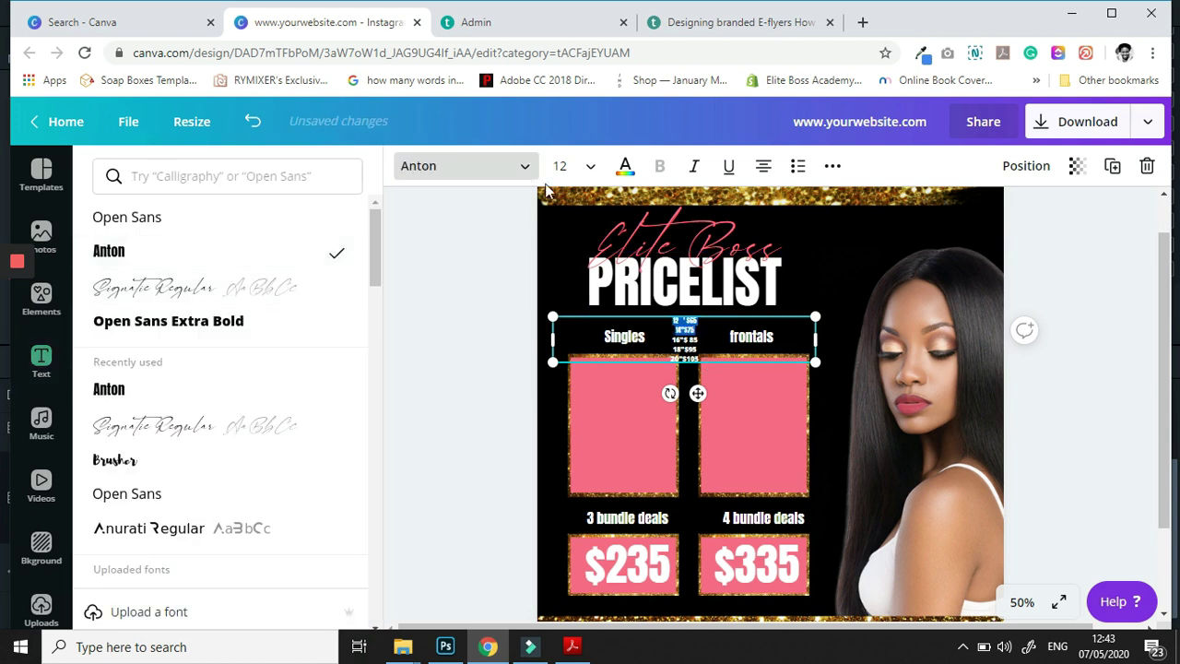
Set the font size of the first two price lines to 28.
click(576, 167)
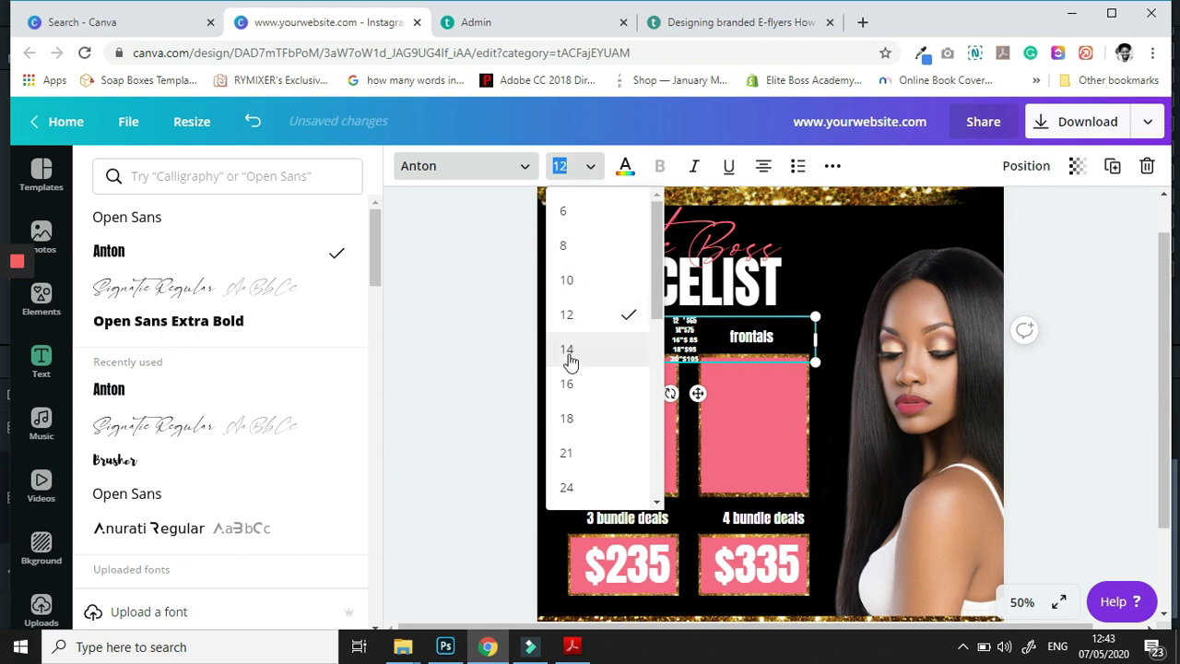
click(567, 416)
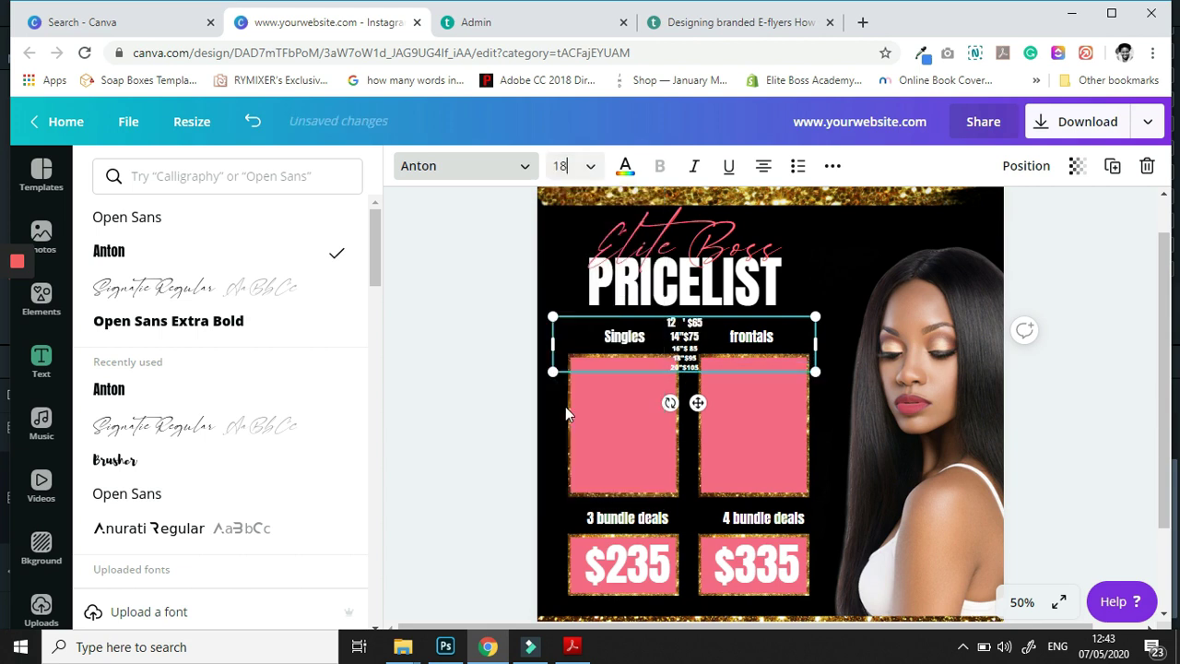
click(588, 175)
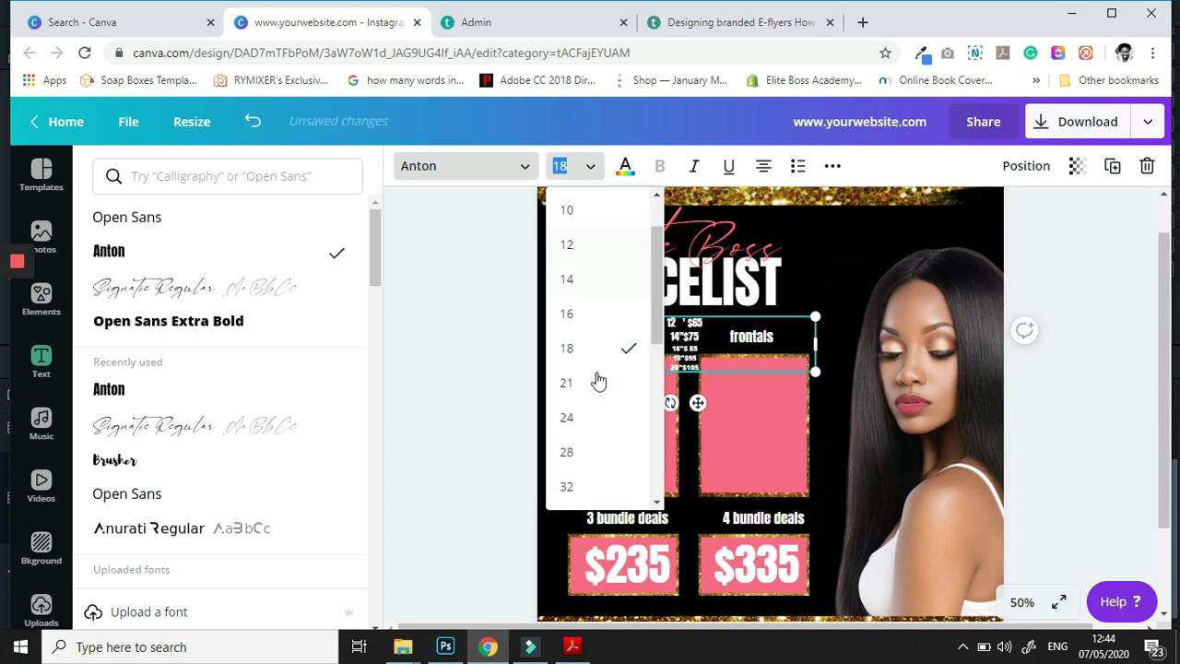
click(596, 465)
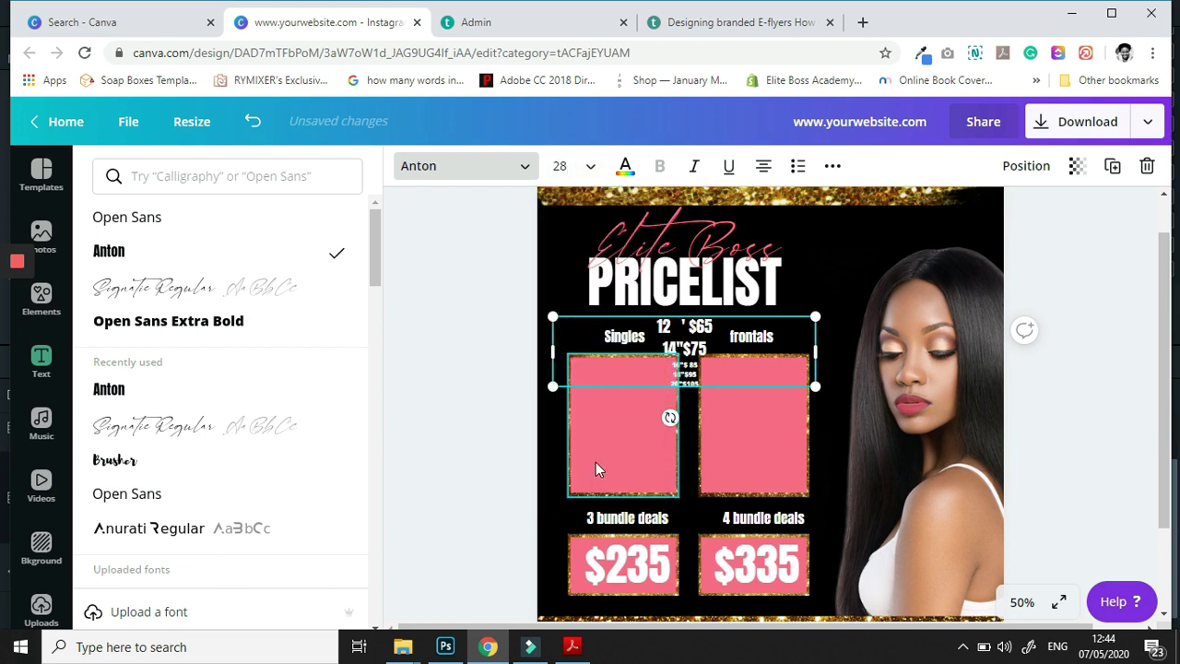
Set the font size of the first four price lines to 24.
drag(729, 374, 653, 332)
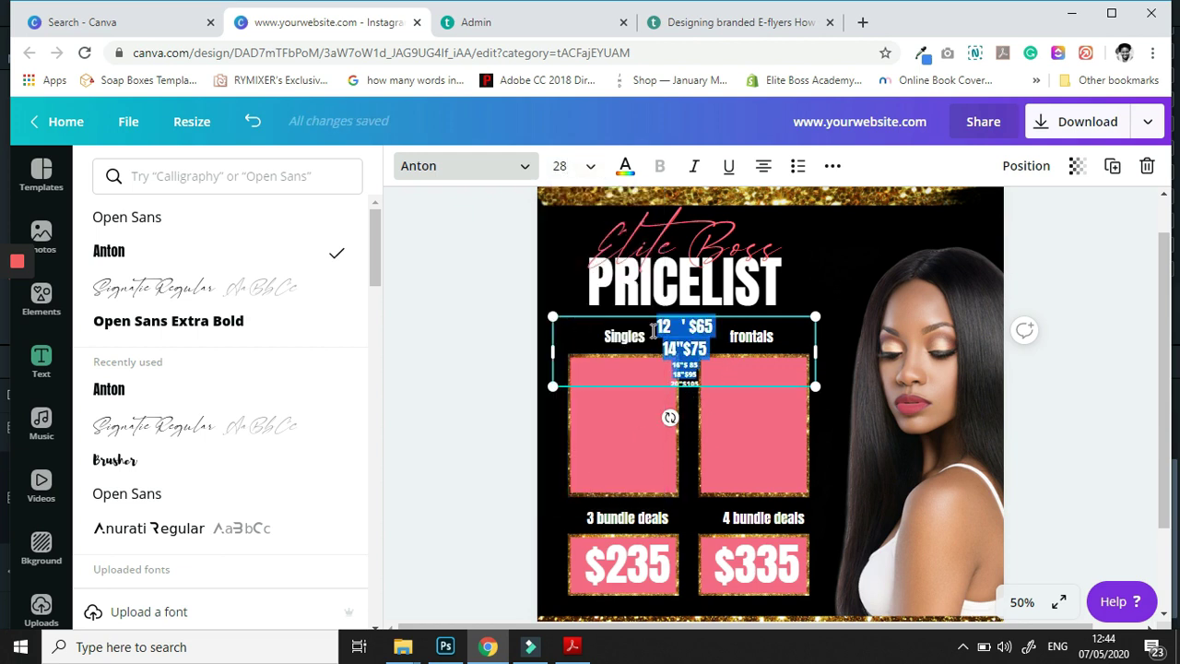
click(589, 167)
click(580, 488)
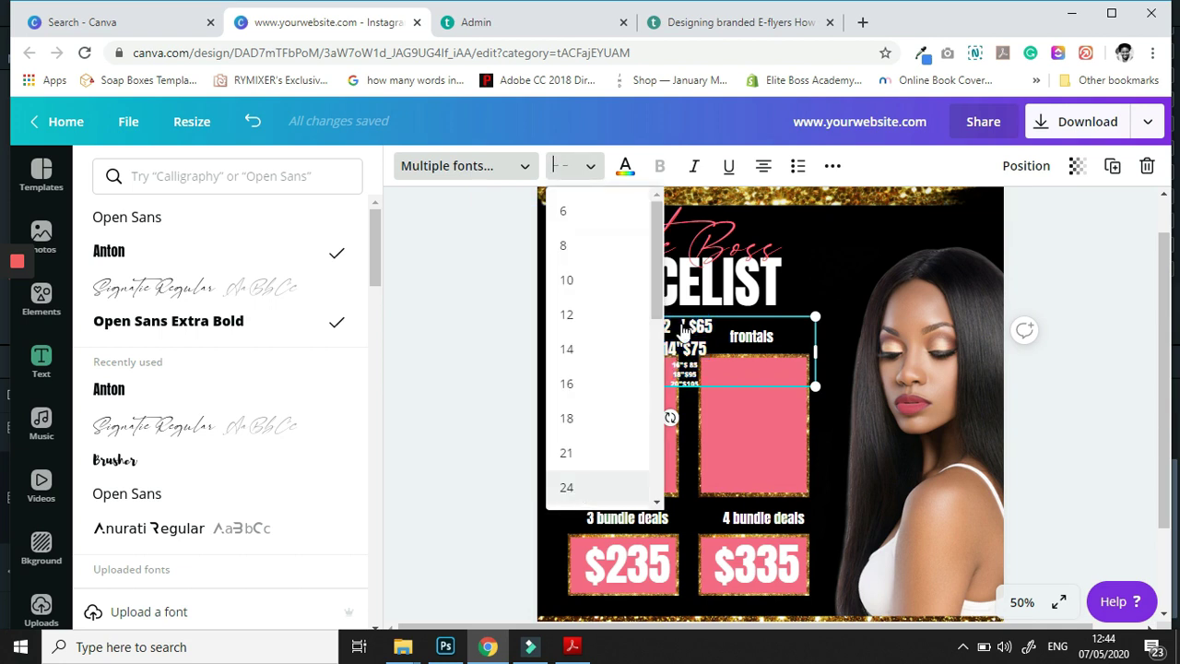
click(590, 169)
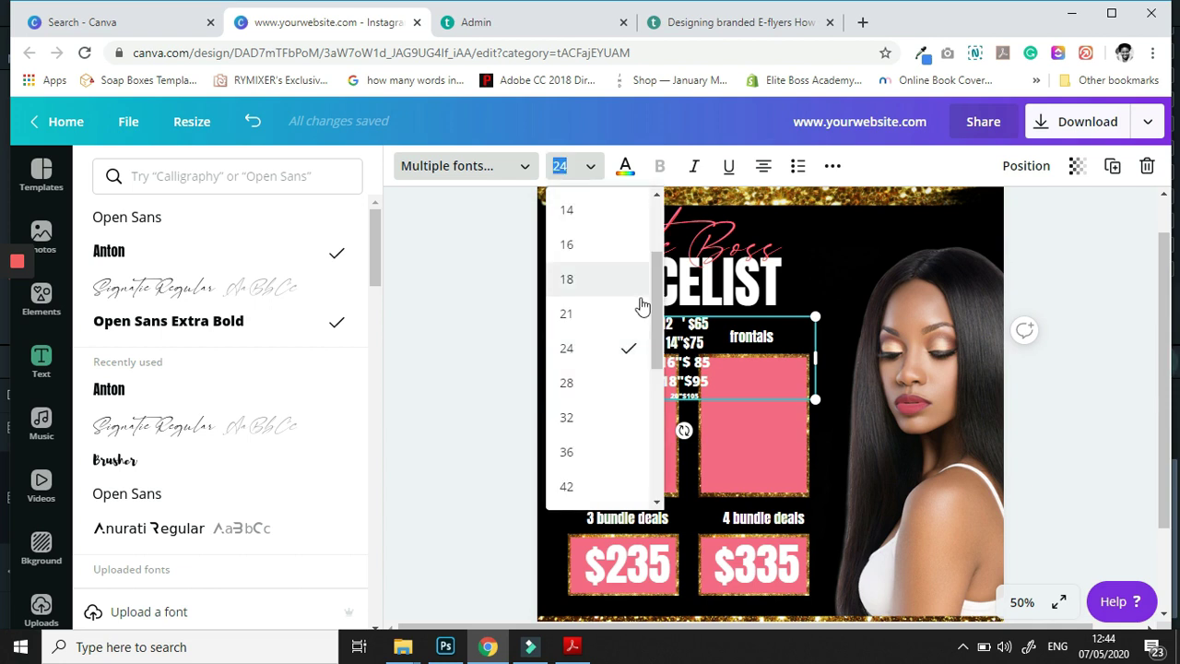
click(729, 358)
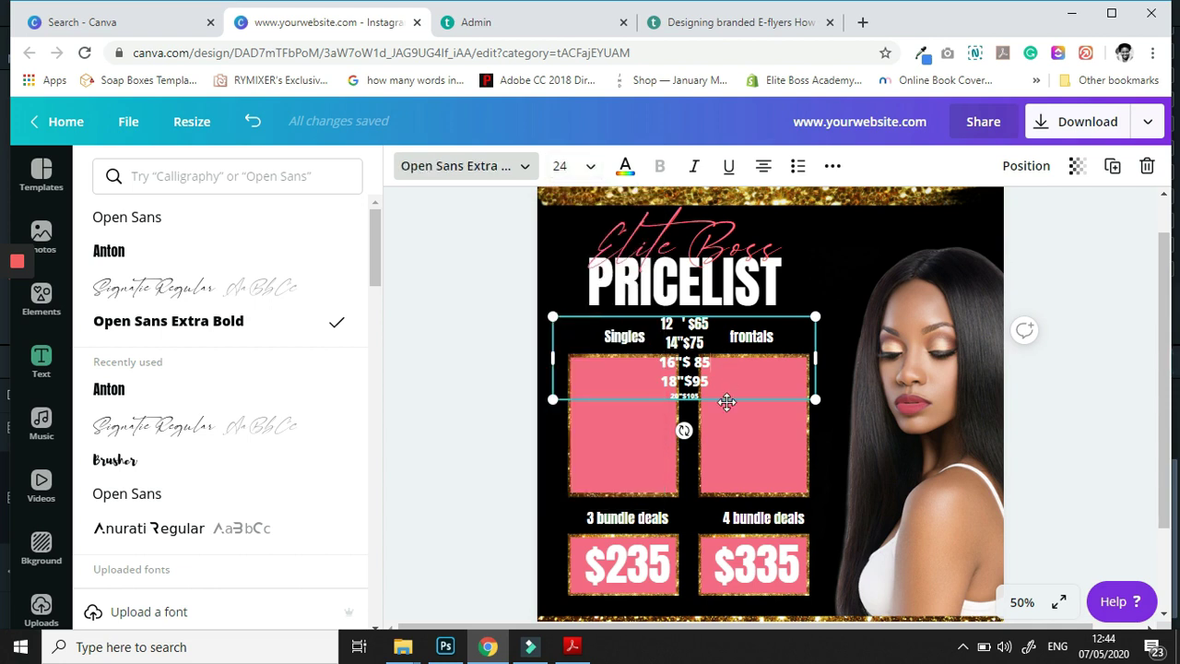
Set the font size of all five price lines to 28.
drag(705, 396, 638, 325)
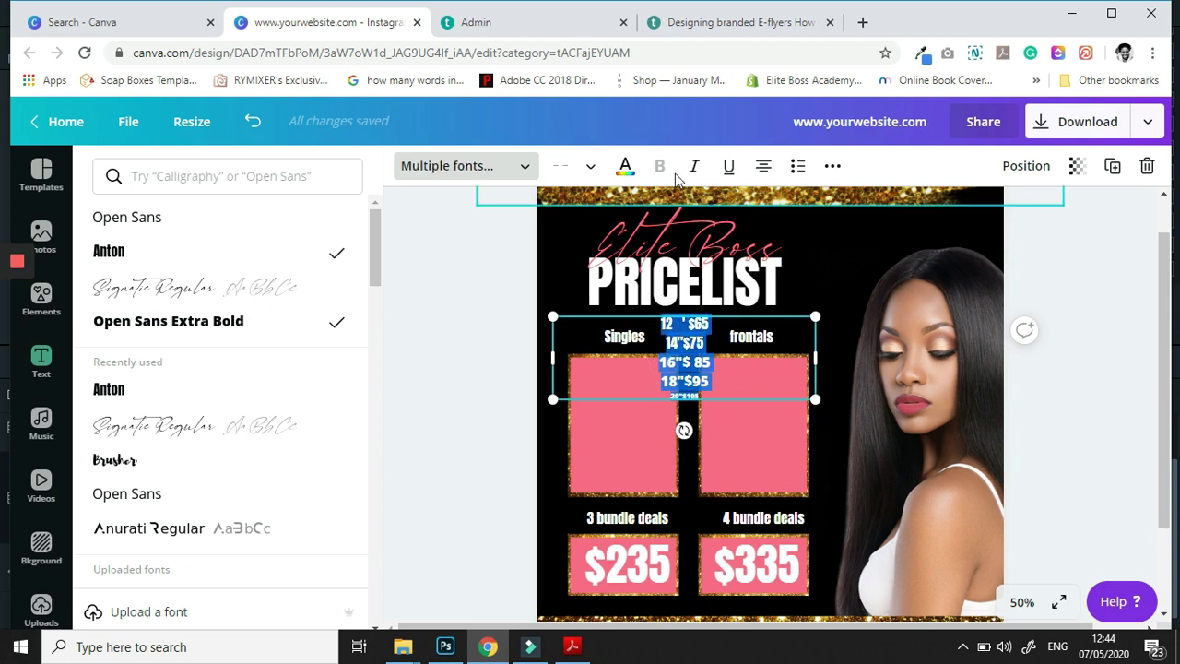
click(591, 168)
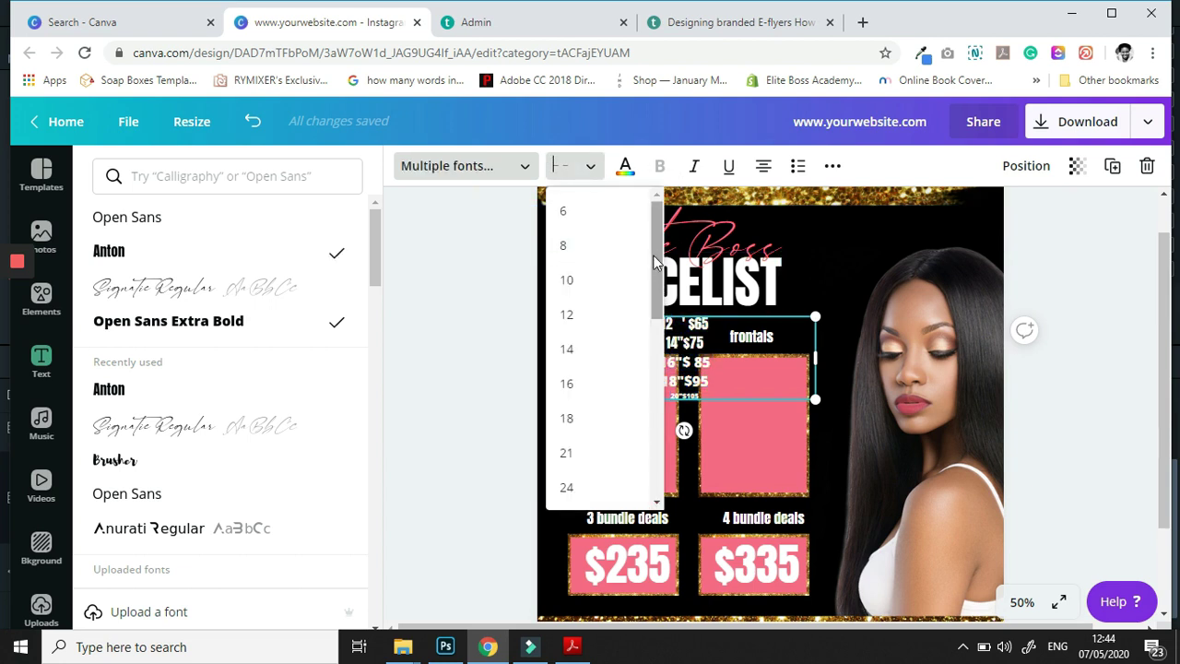
drag(655, 255, 651, 339)
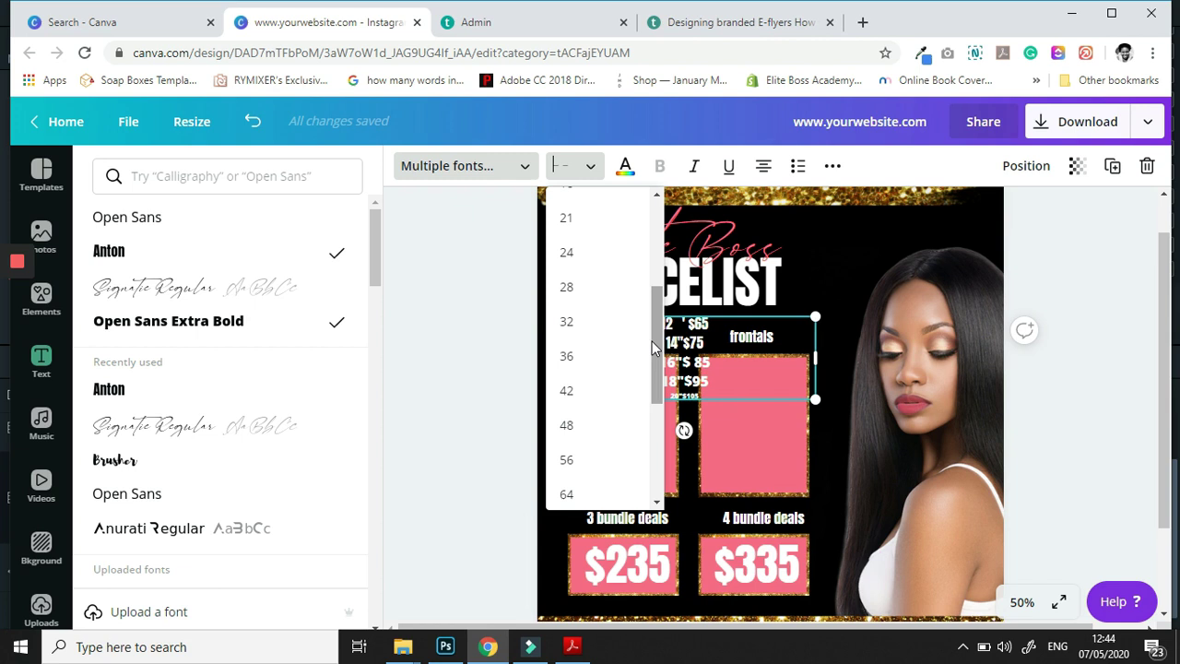
click(601, 305)
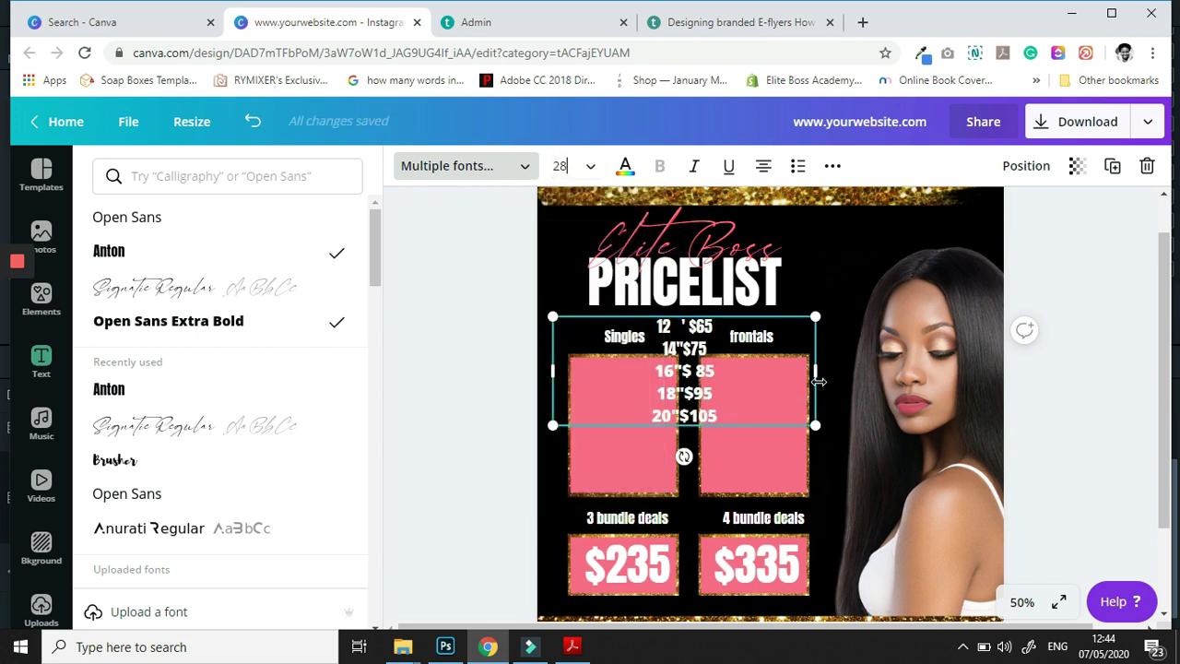
Insert spaces between the lengths and prices so they form two columns, and correct the first length to 12 ".
click(687, 351)
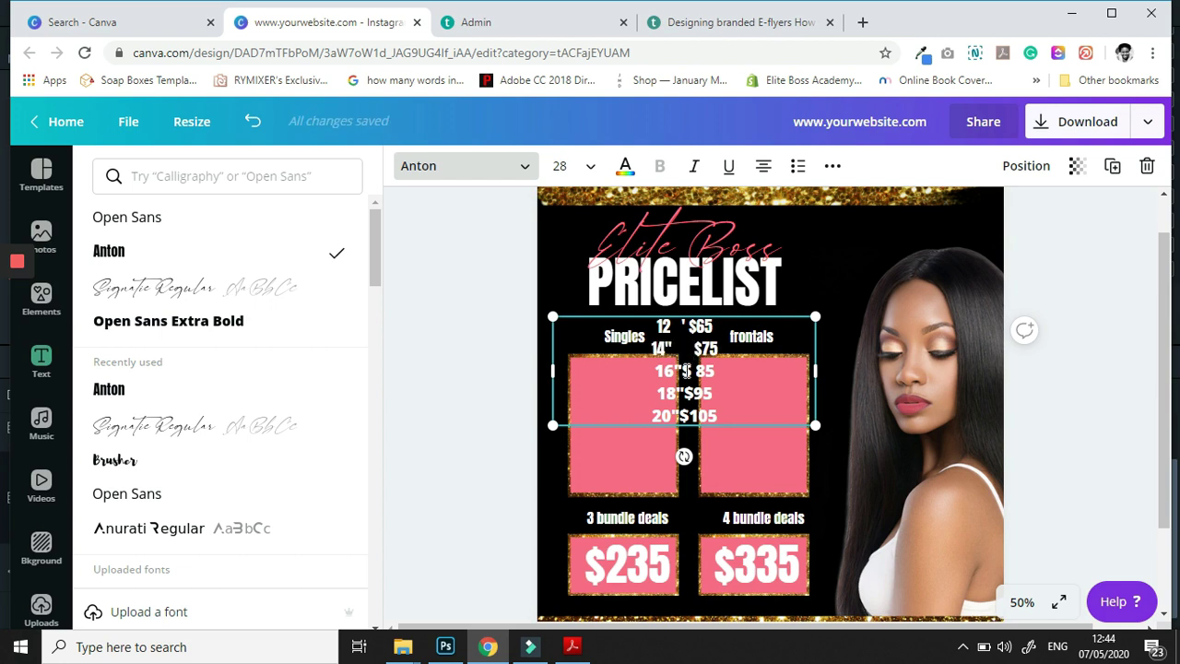
click(685, 369)
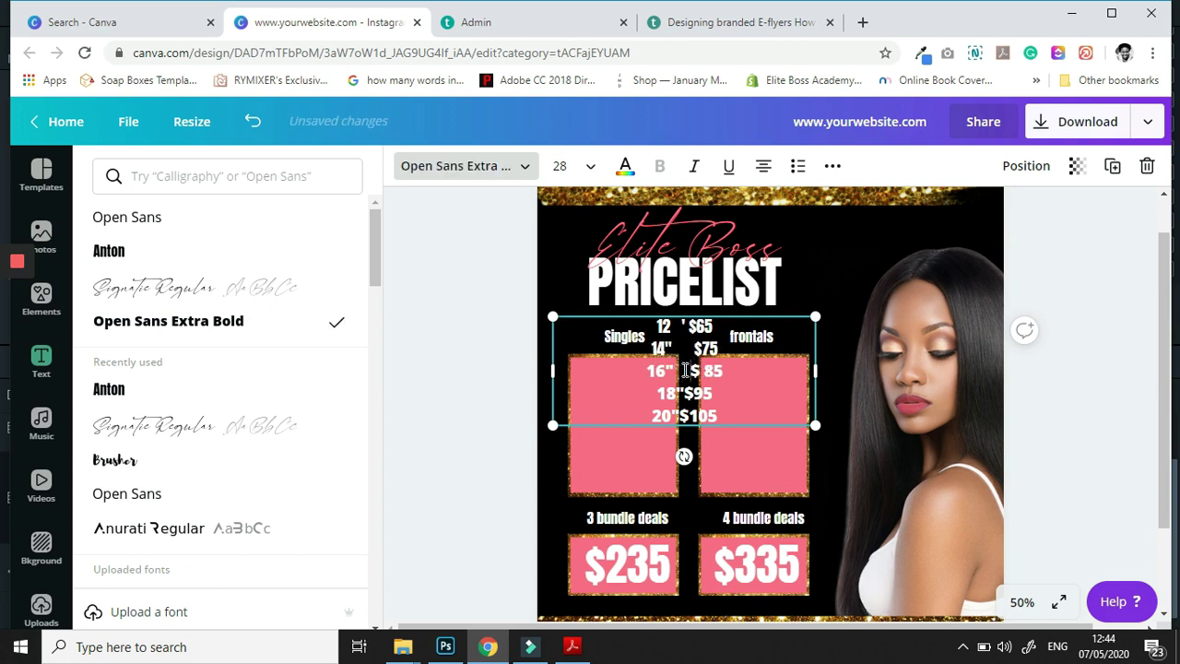
click(683, 387)
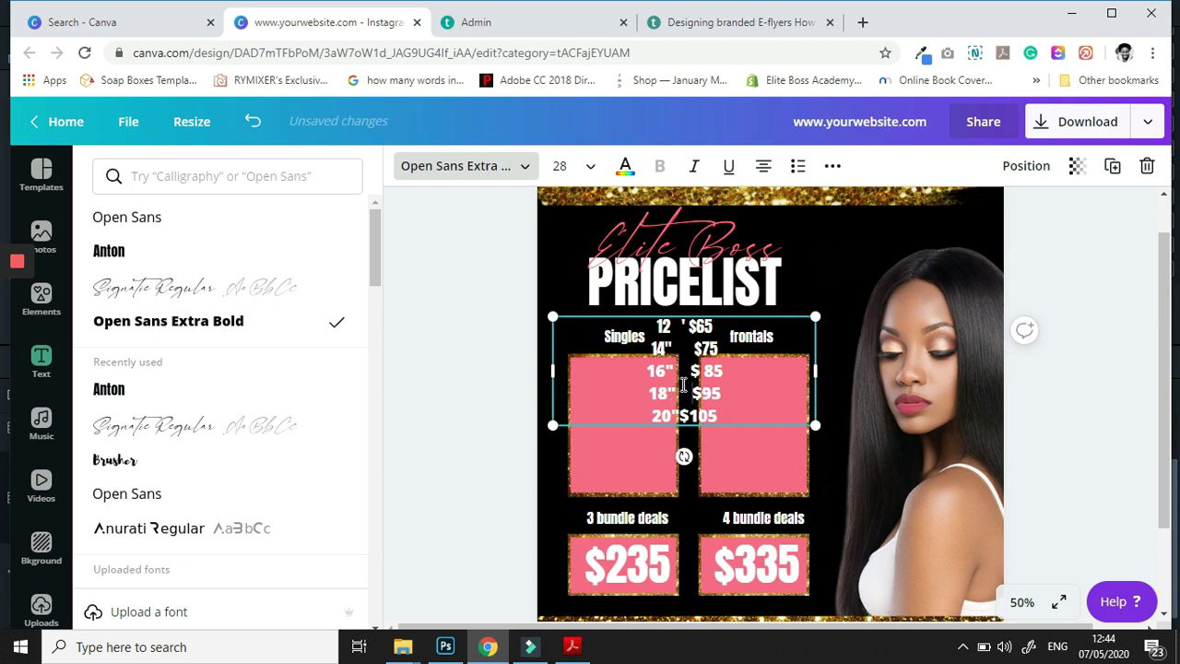
click(680, 406)
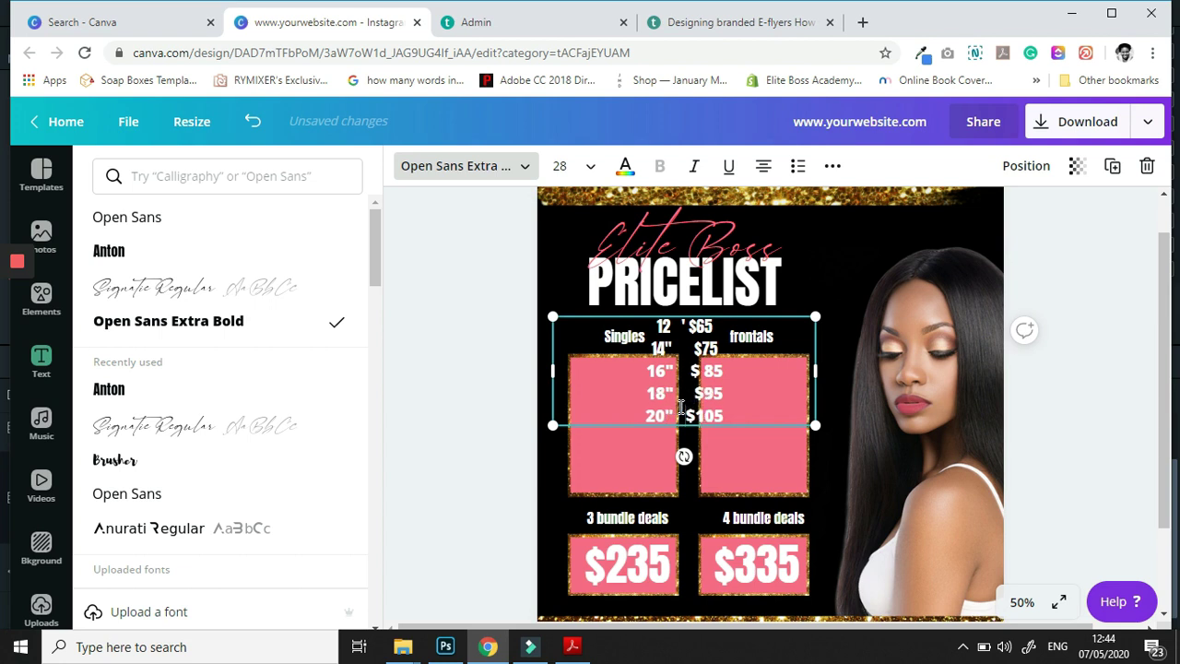
click(688, 319)
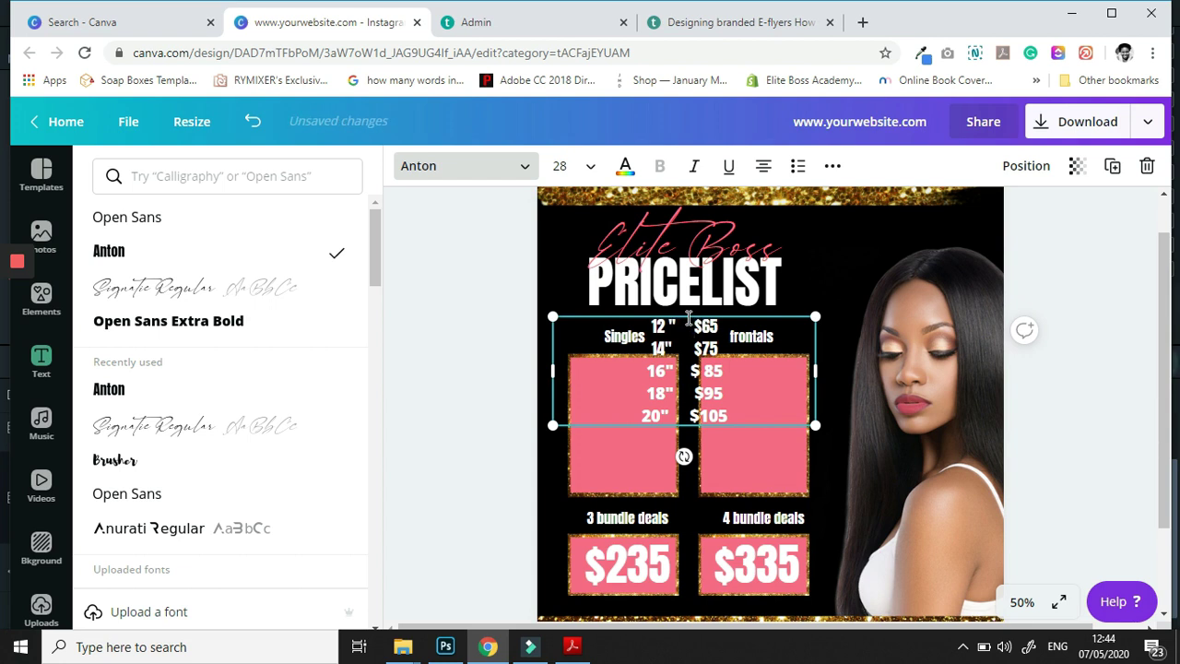
click(647, 420)
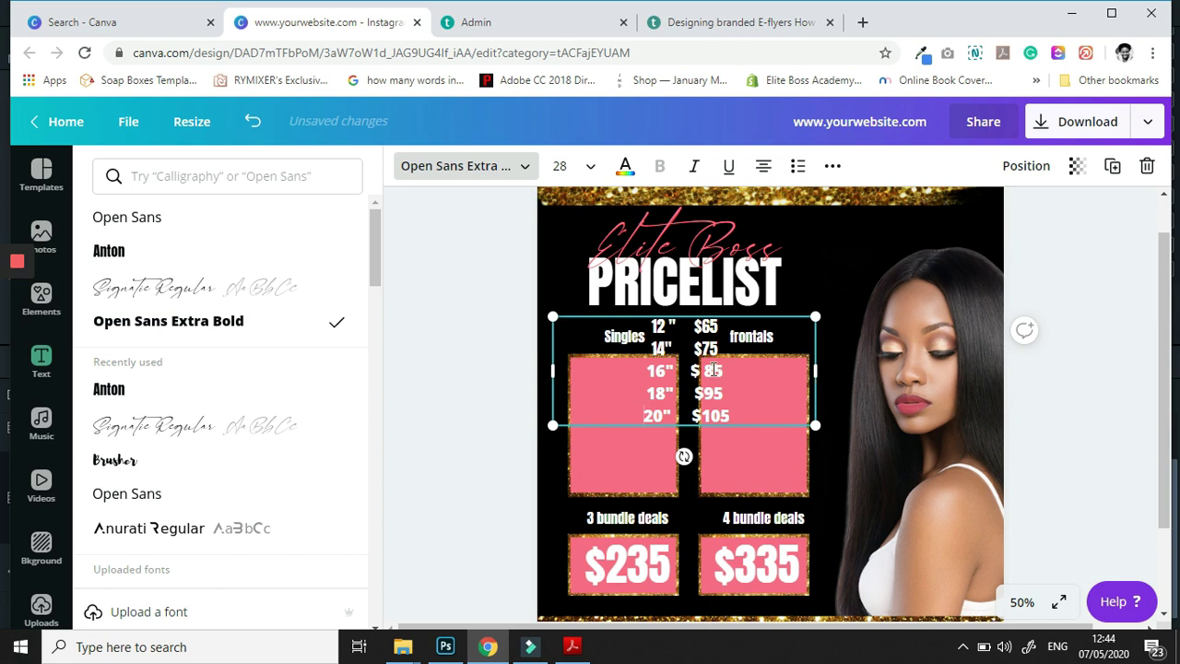
Narrow the price text box to fit its lines and move it into the pink box under Singles.
drag(713, 370, 651, 373)
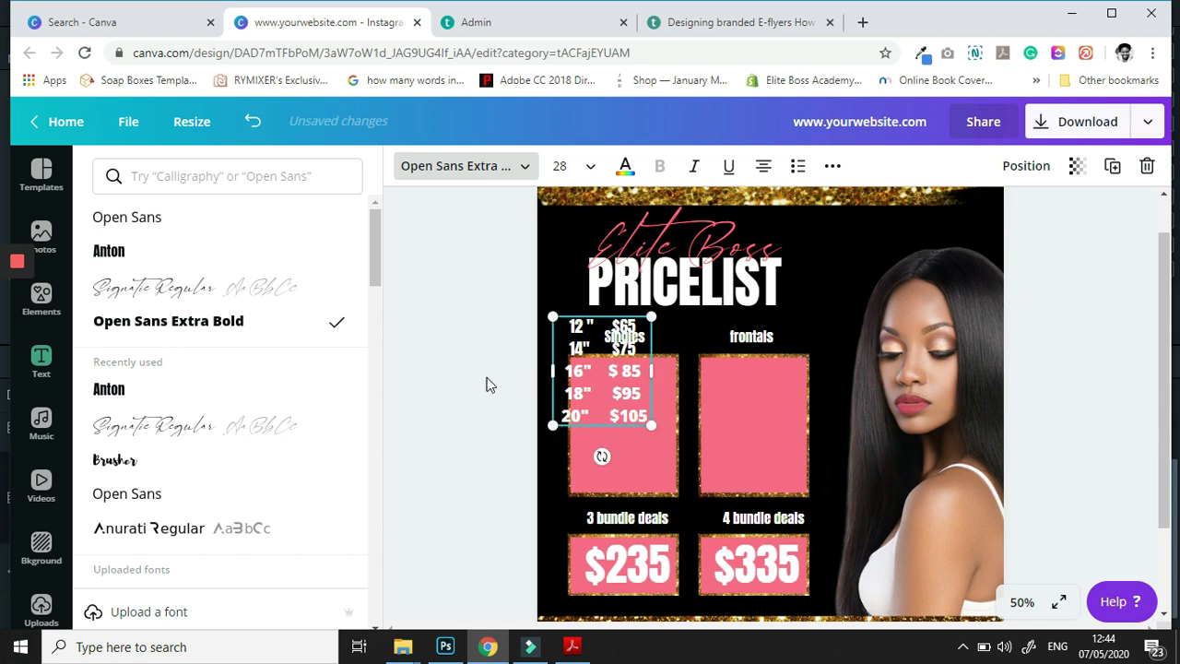
click(618, 393)
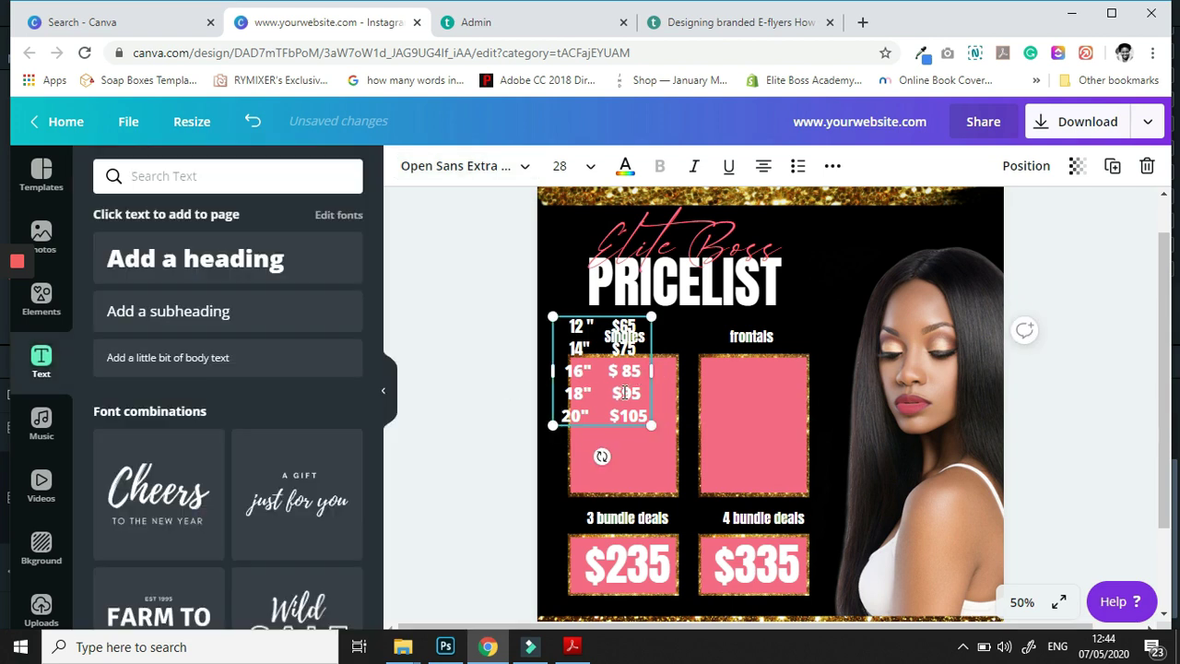
click(514, 374)
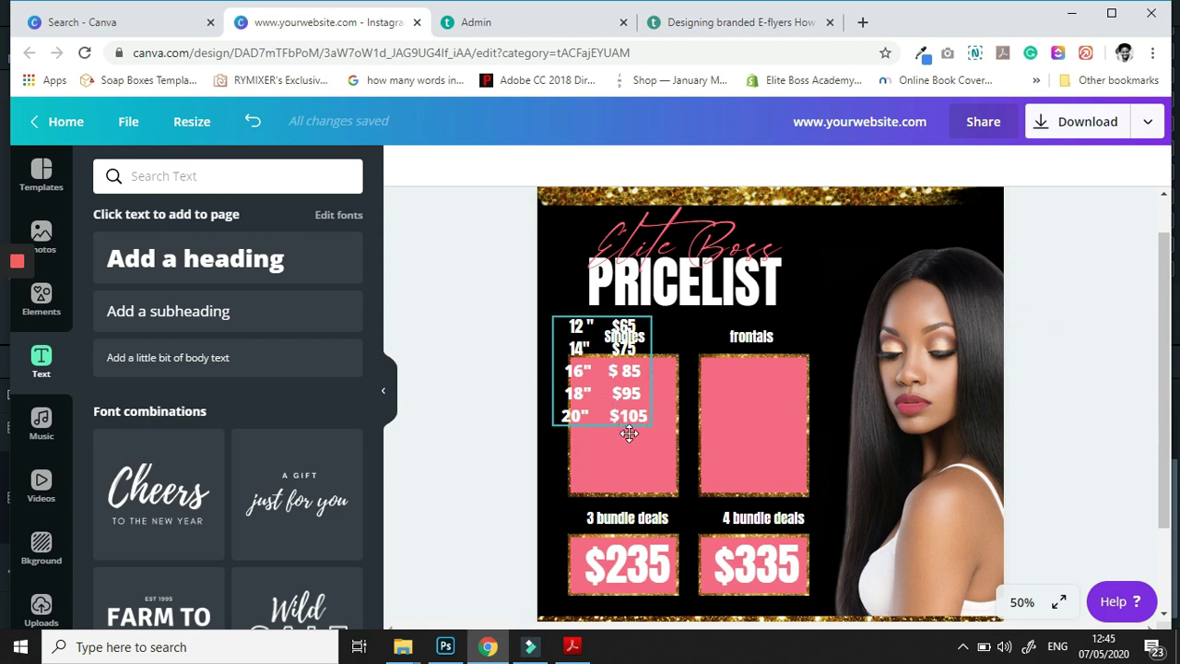
drag(629, 433, 607, 431)
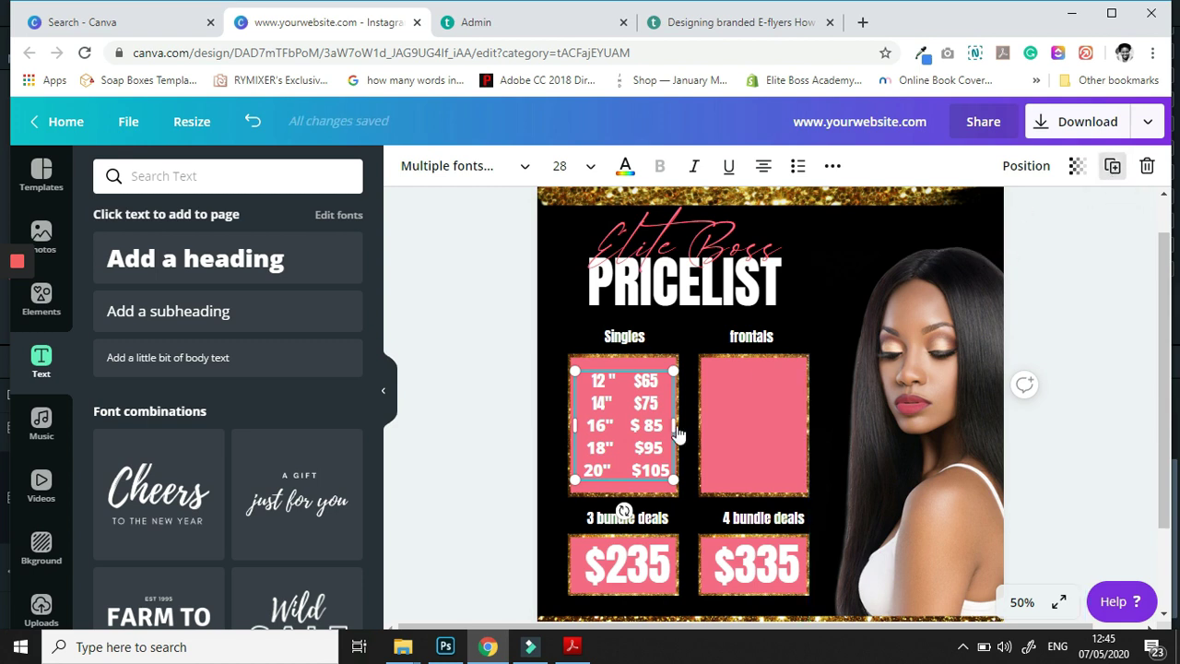
Duplicate the Singles price text and place the copy in the pink box under frontals, level with the original.
click(1113, 173)
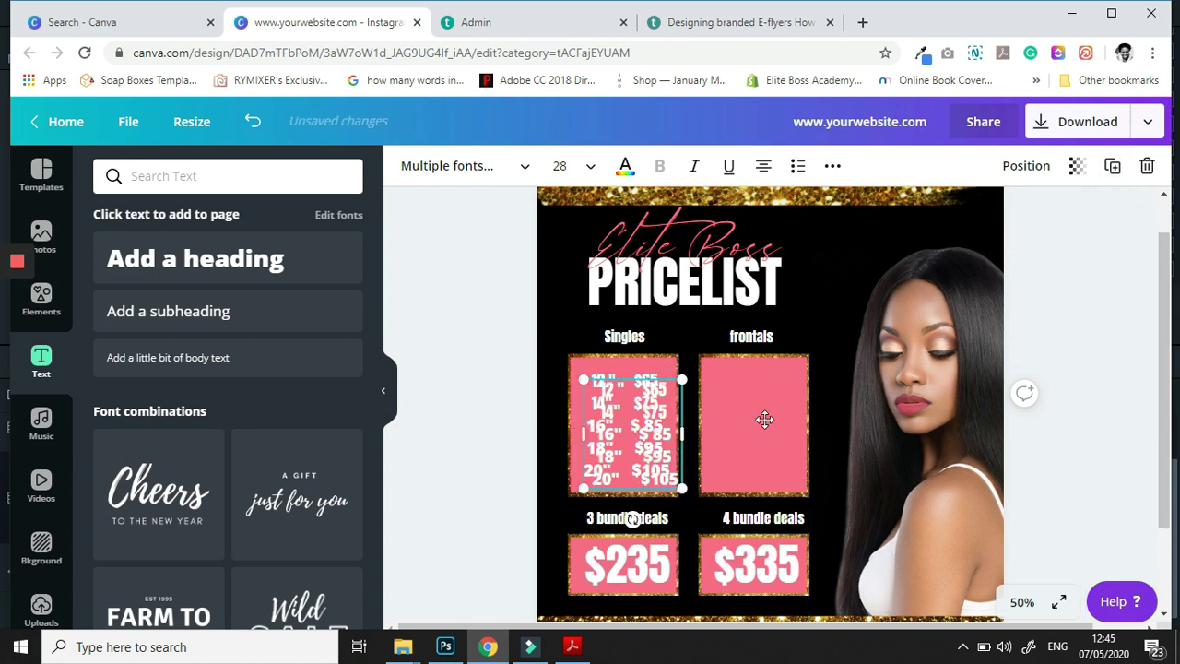
drag(620, 418, 748, 416)
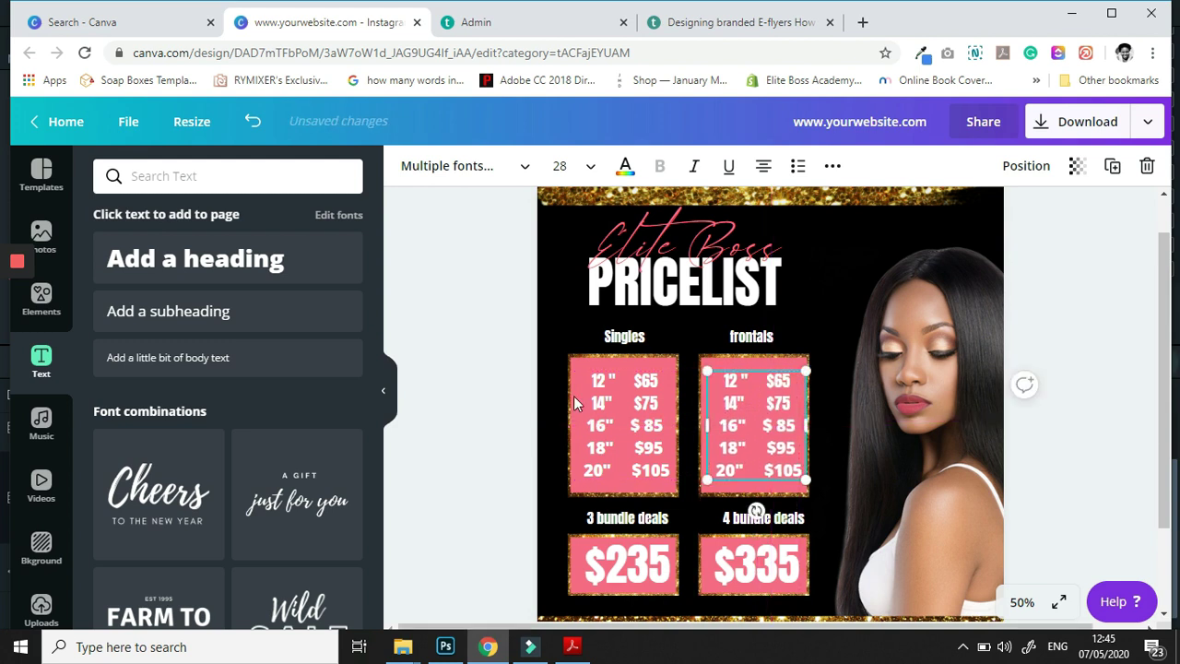
click(465, 350)
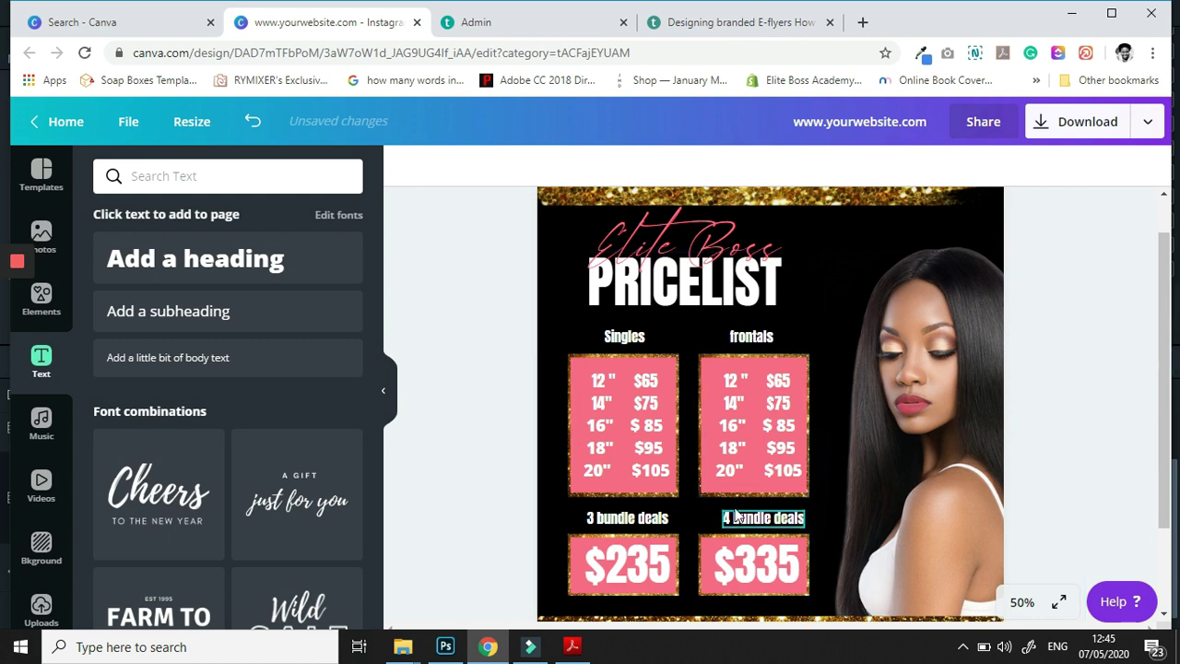
Add the uploaded photo of three women in white tops to the flyer.
click(1021, 601)
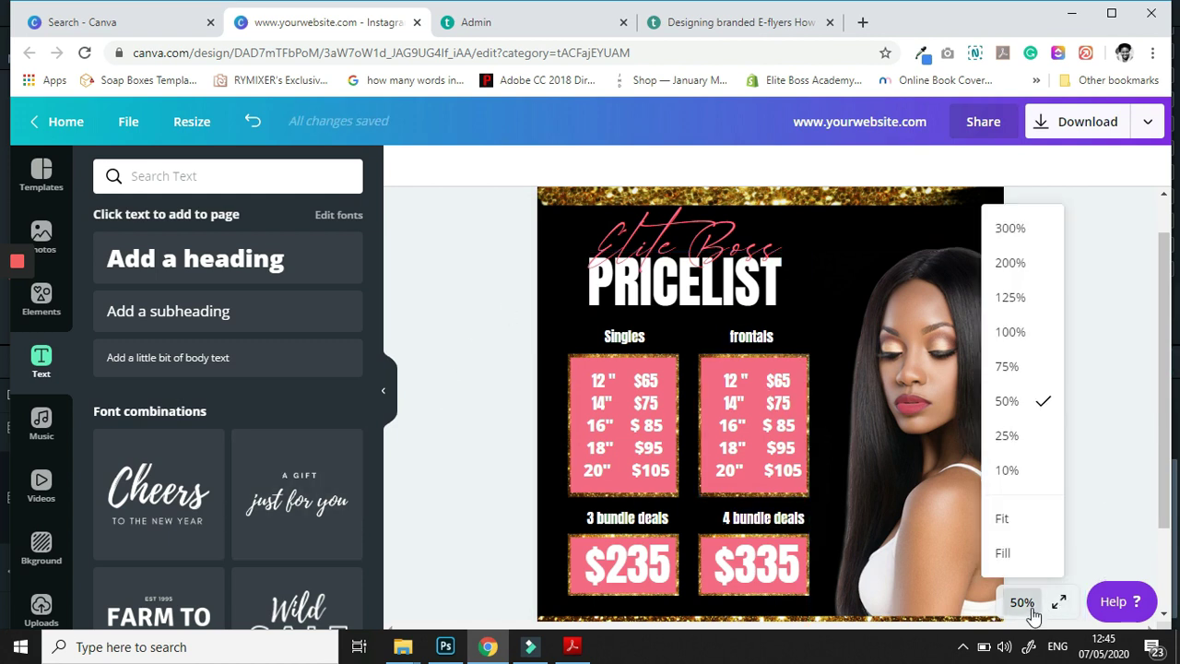
click(1023, 436)
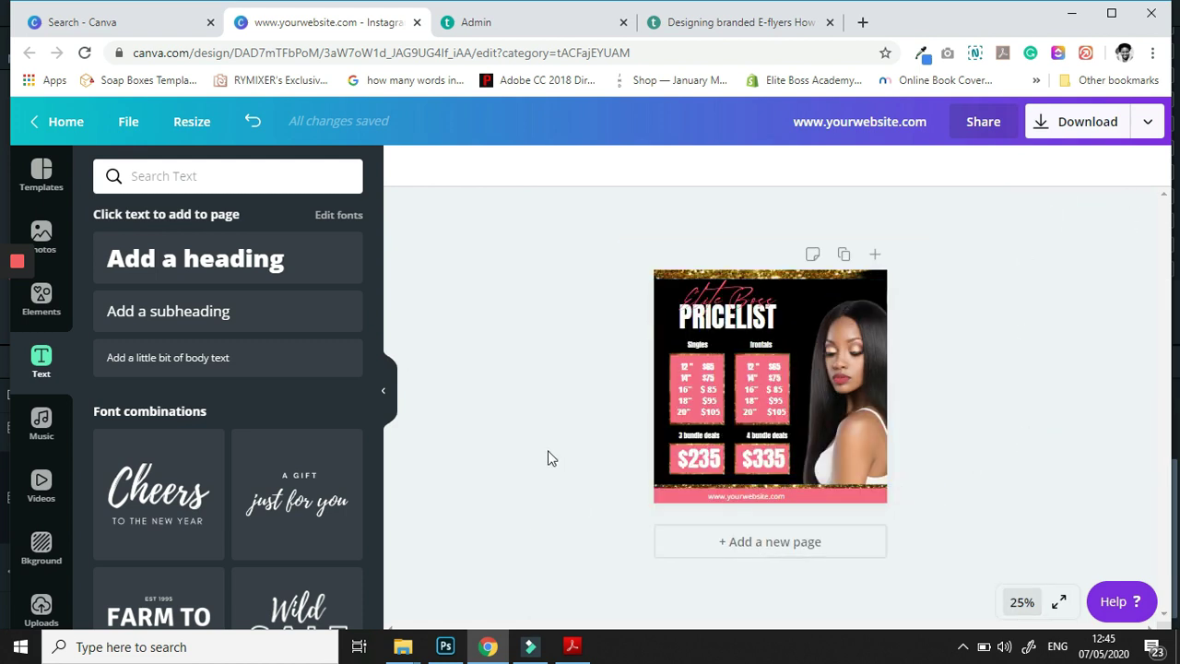
click(39, 606)
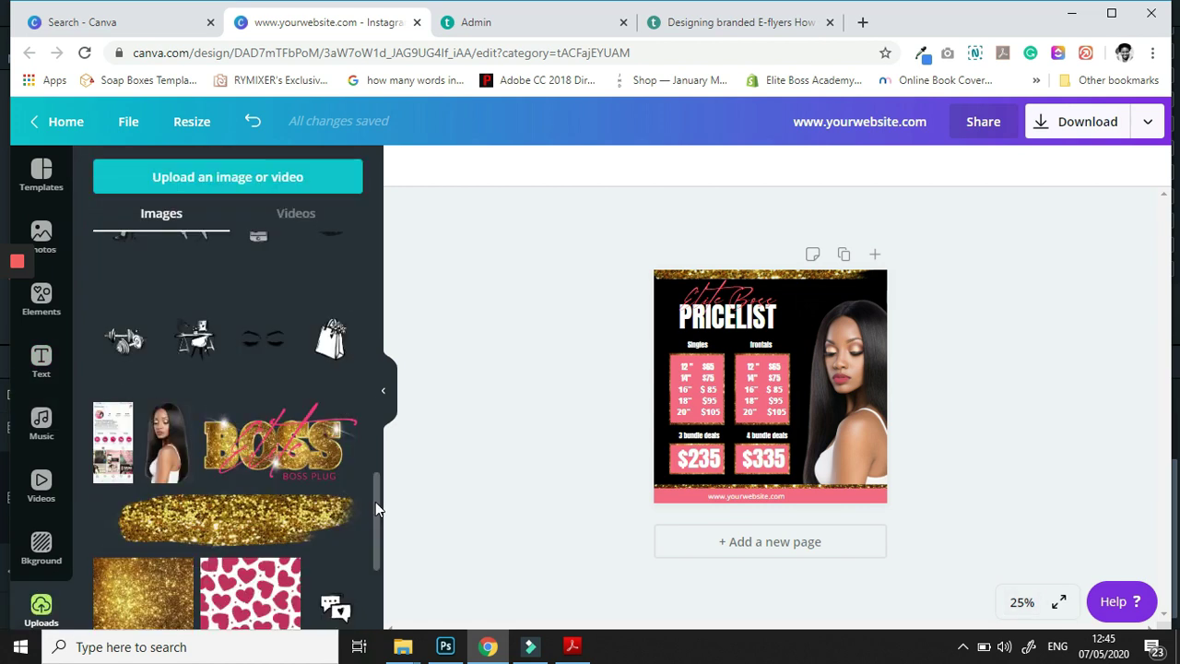
drag(375, 501, 379, 349)
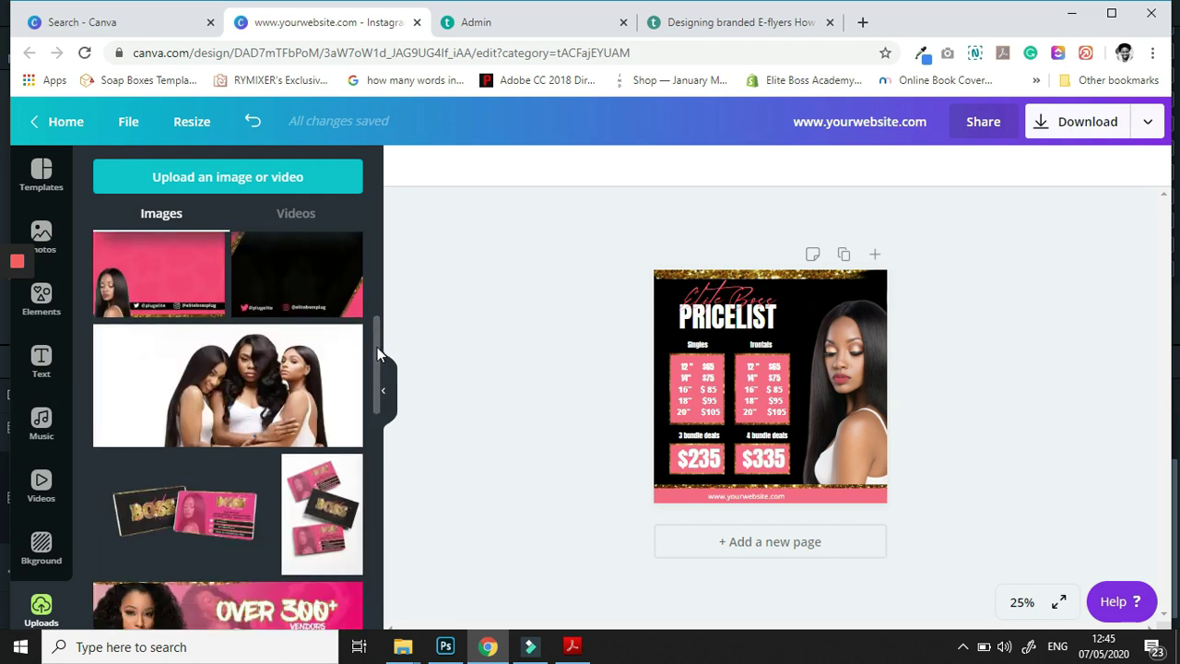
click(225, 386)
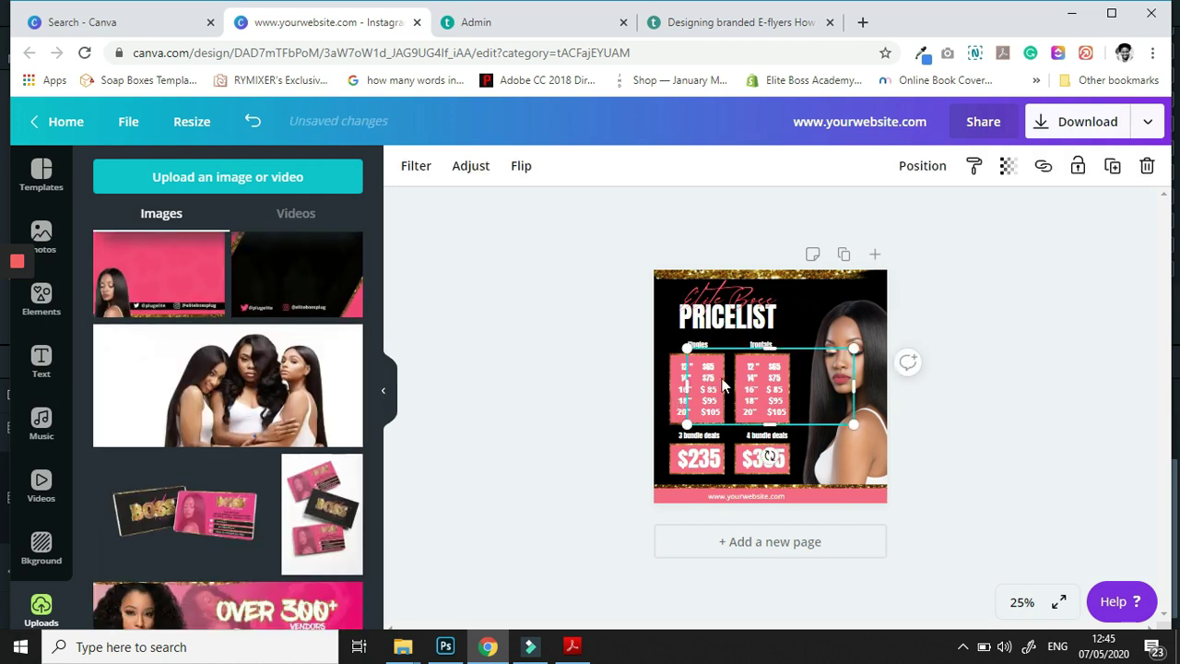
Crop the empty sides of the three-women photo and enlarge it to about 1,577 × 1,065 to cover the flyer.
drag(688, 380, 727, 385)
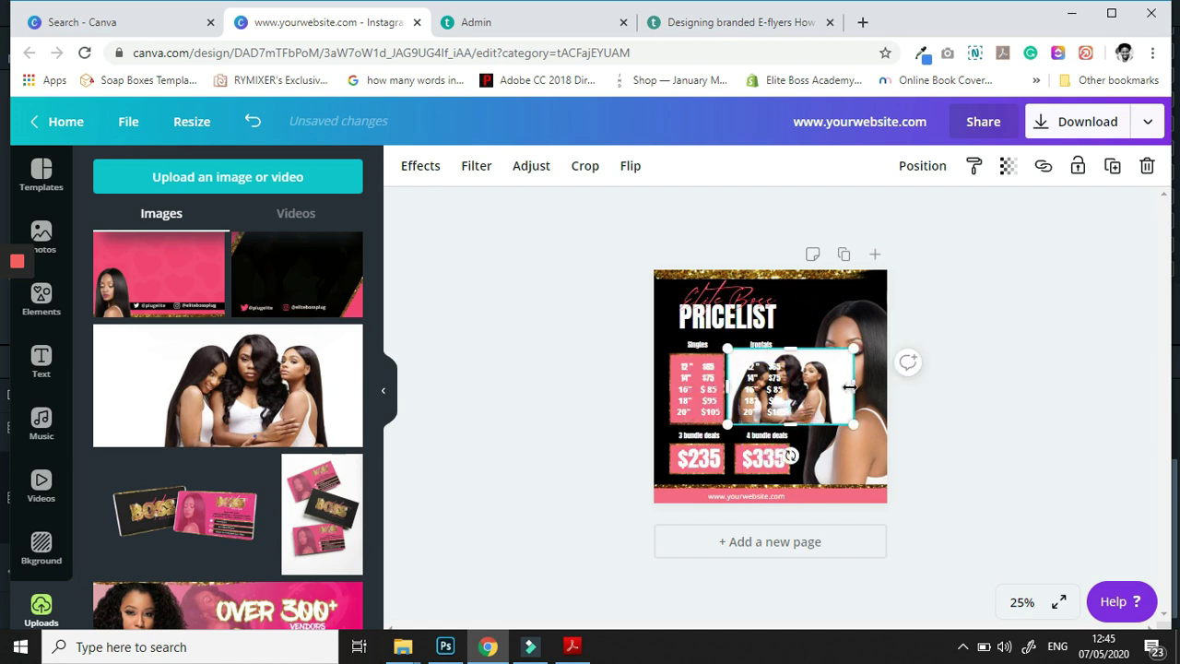
drag(849, 387, 839, 387)
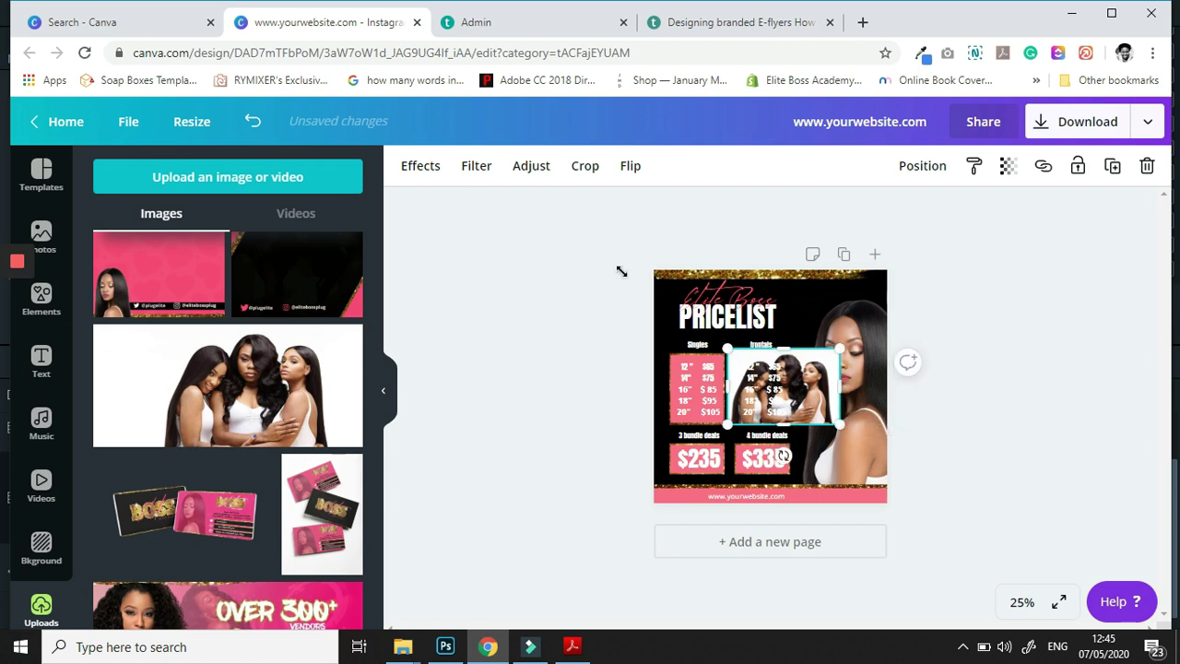
drag(621, 271, 610, 268)
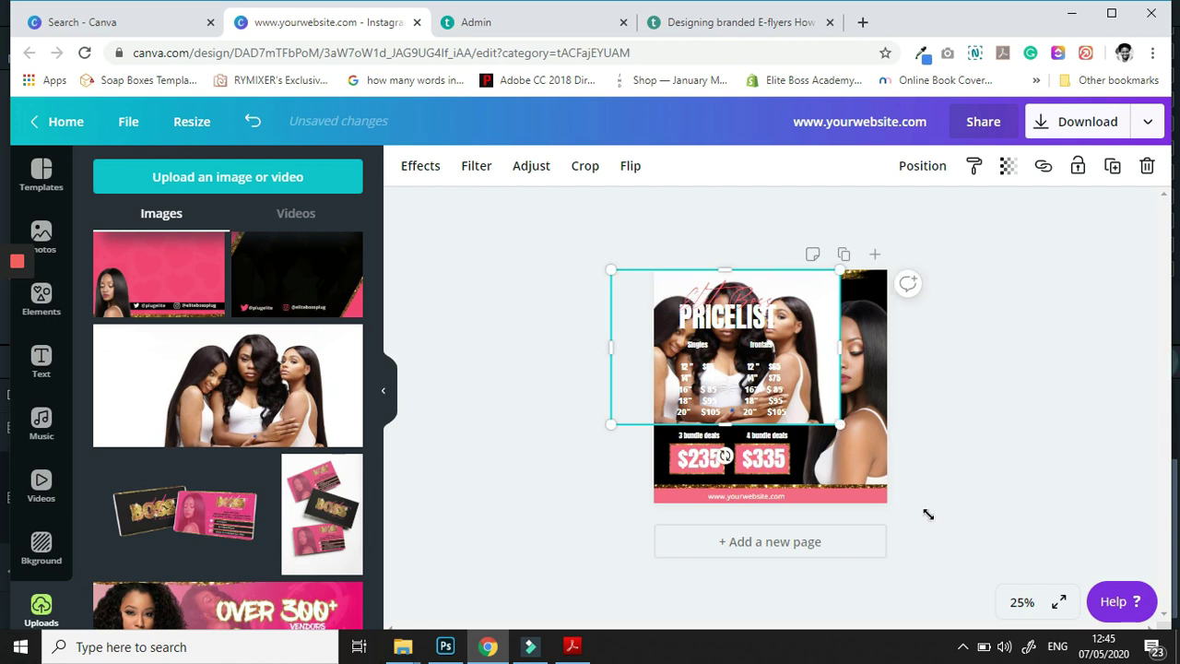
drag(928, 515, 925, 519)
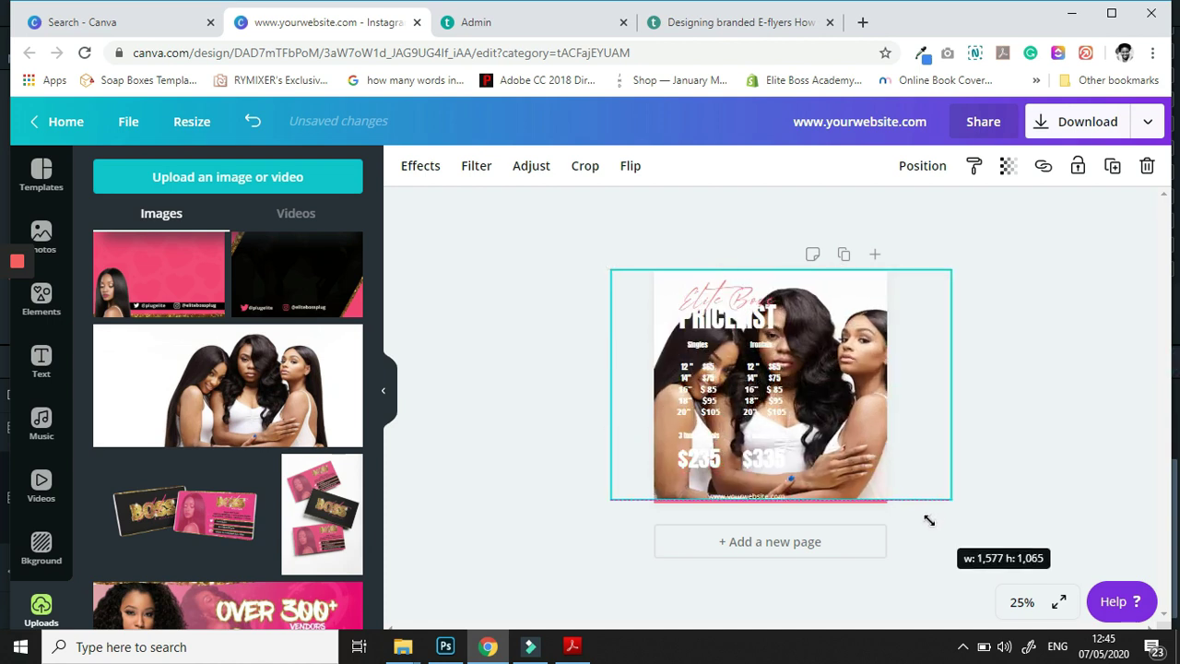
drag(964, 466, 964, 466)
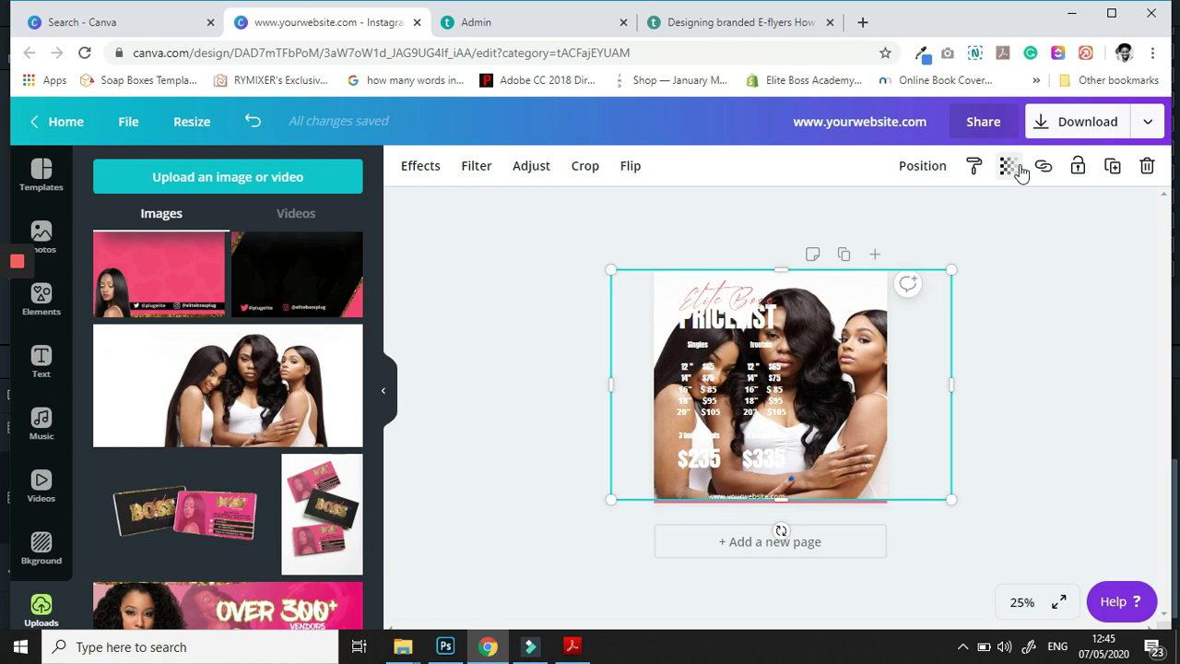
Set the transparency of the three-women photo to about 12.
click(1009, 167)
click(865, 213)
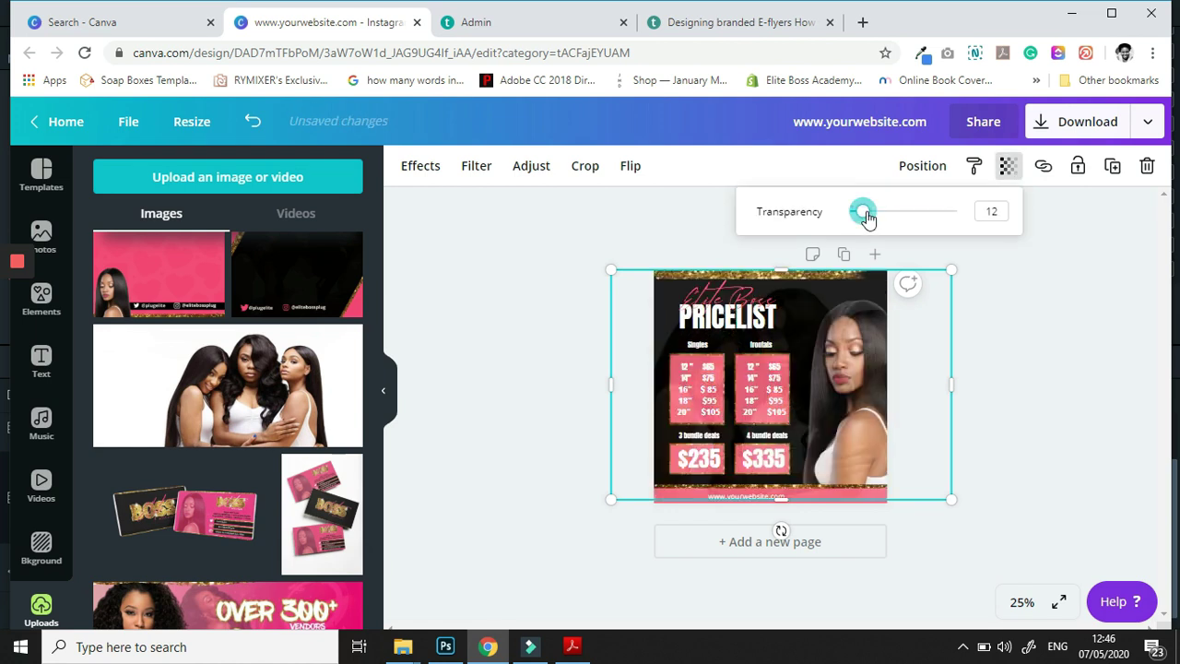
drag(866, 218, 864, 218)
Send the faded three-women photo backward until it lies behind all other flyer elements.
click(947, 171)
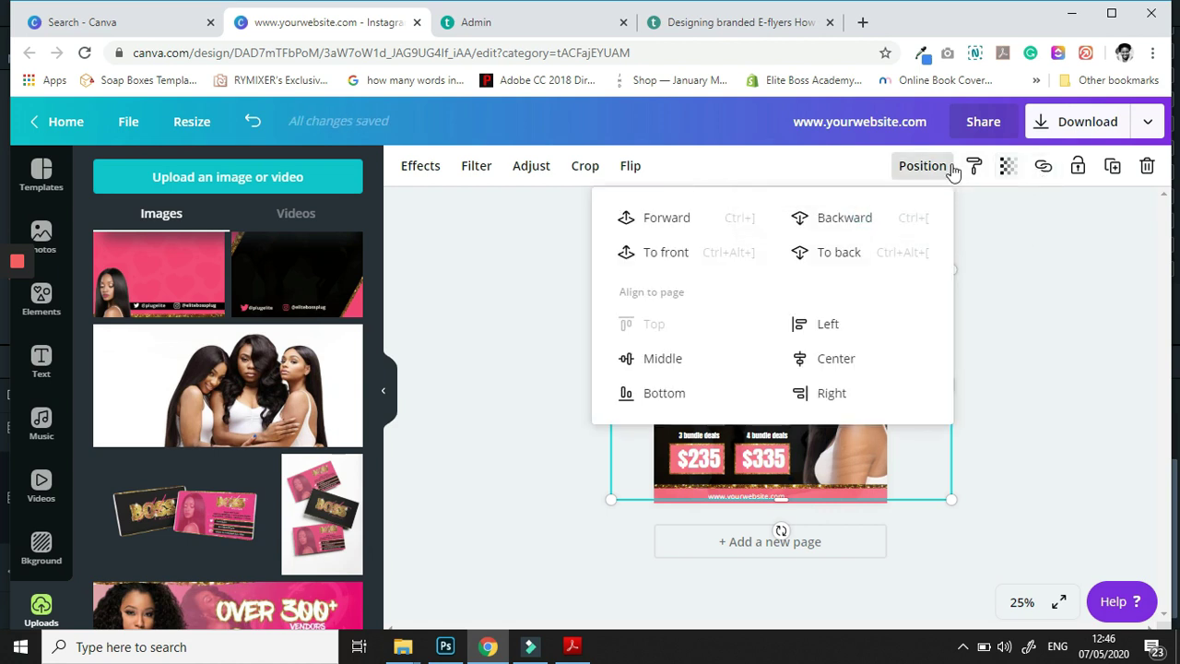
click(841, 231)
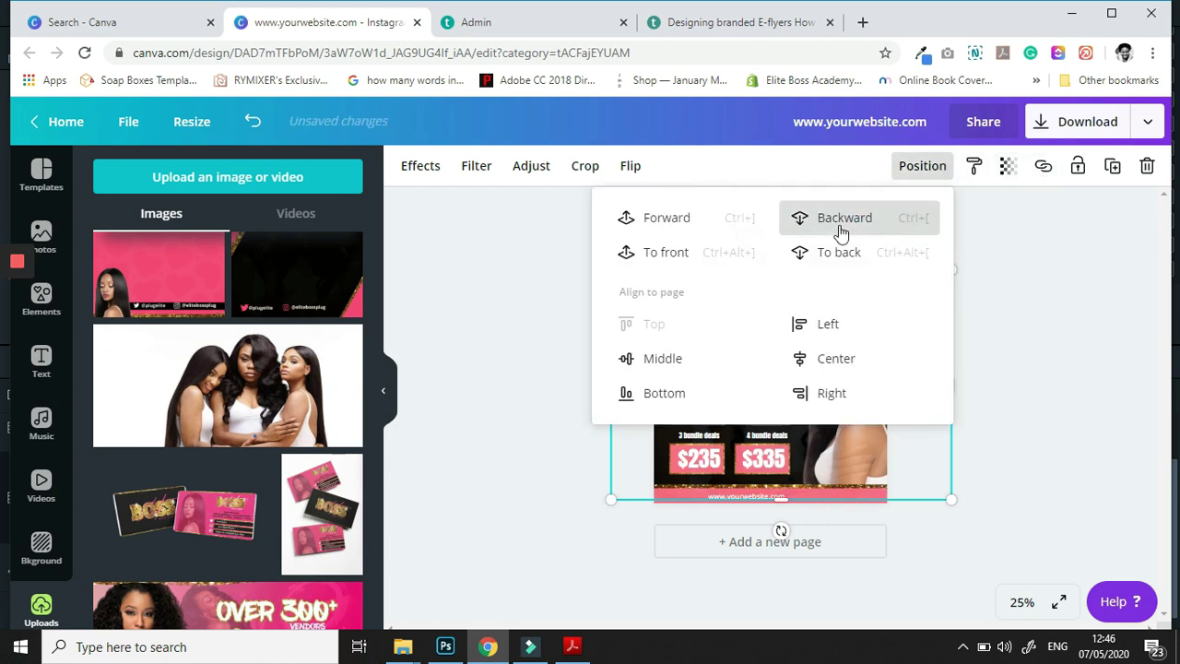
click(841, 230)
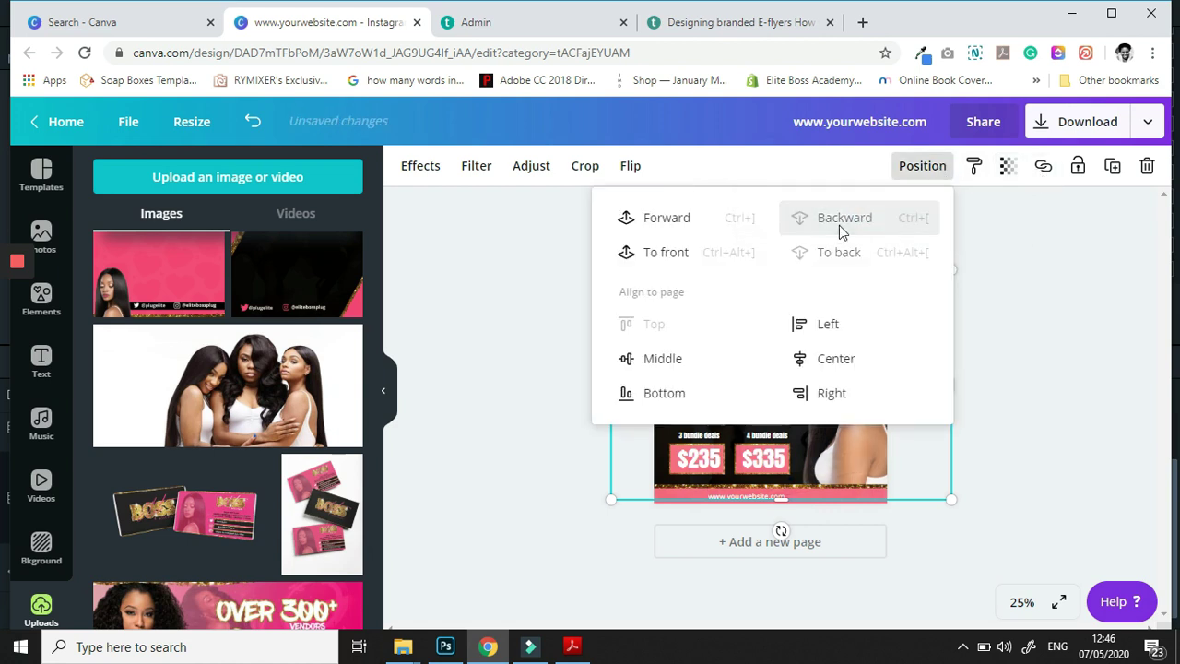
click(993, 316)
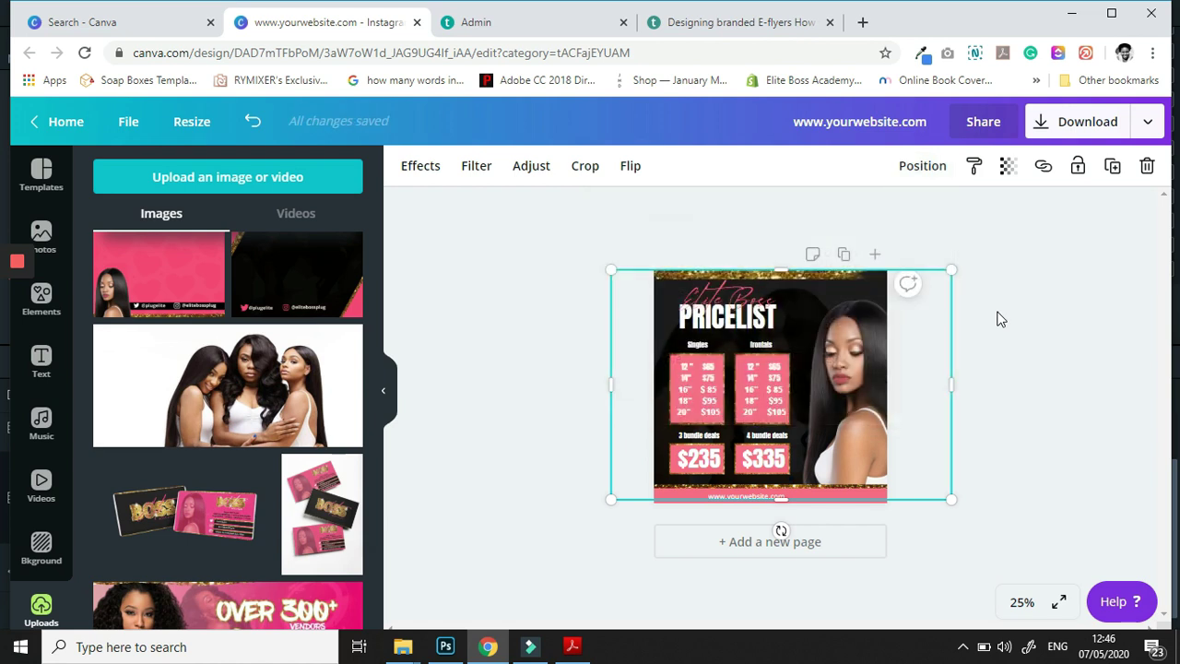
click(995, 319)
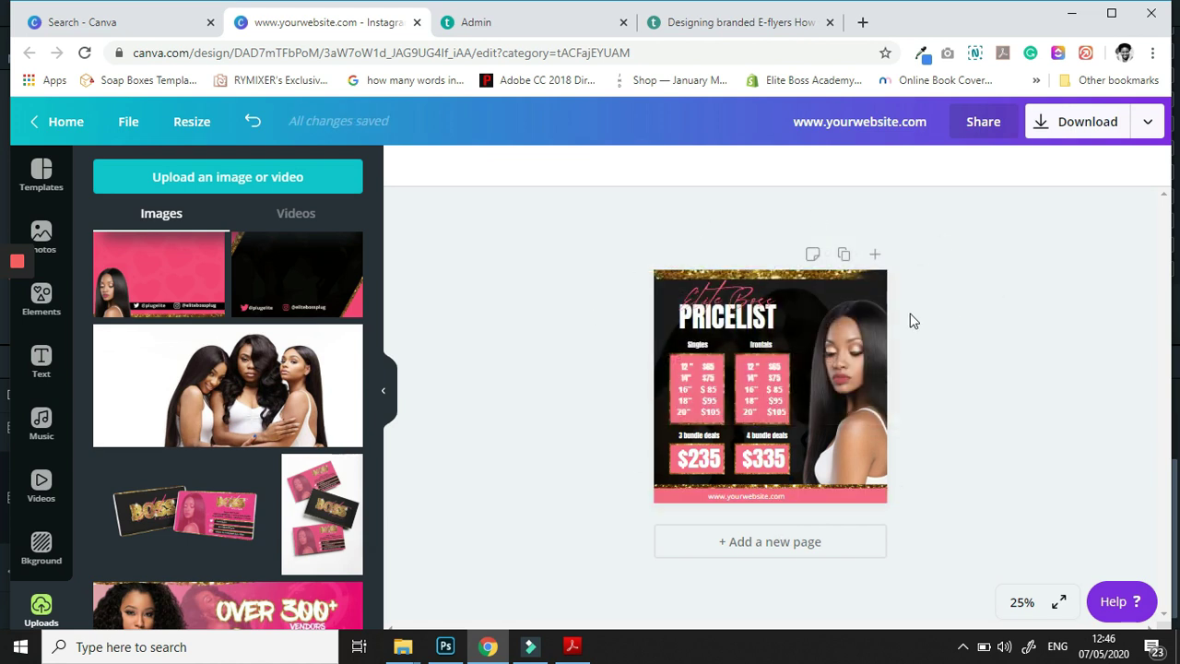